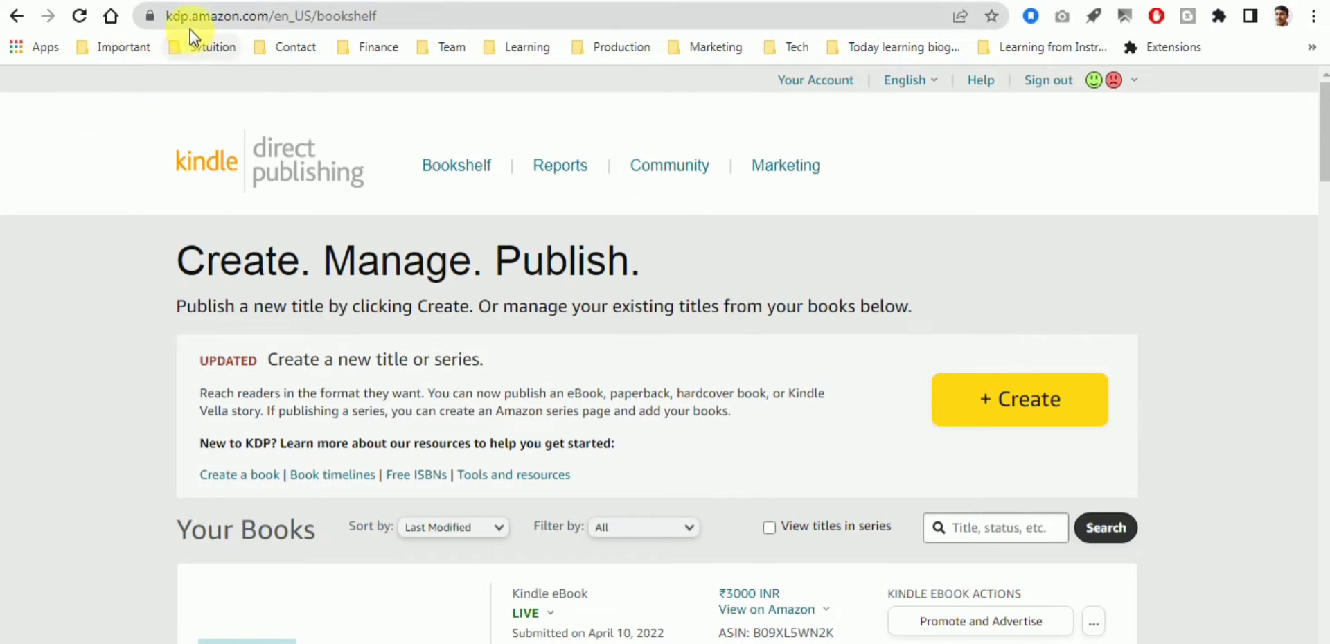
double_click(221, 15)
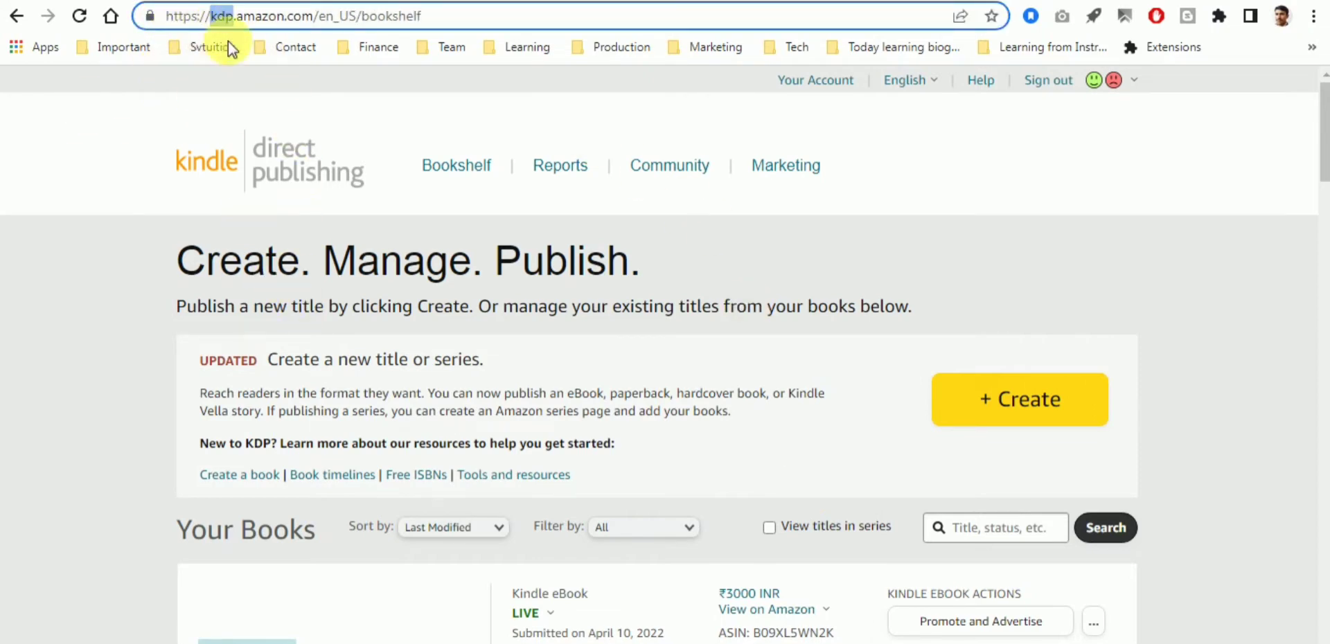
left_click_drag(236, 15, 313, 17)
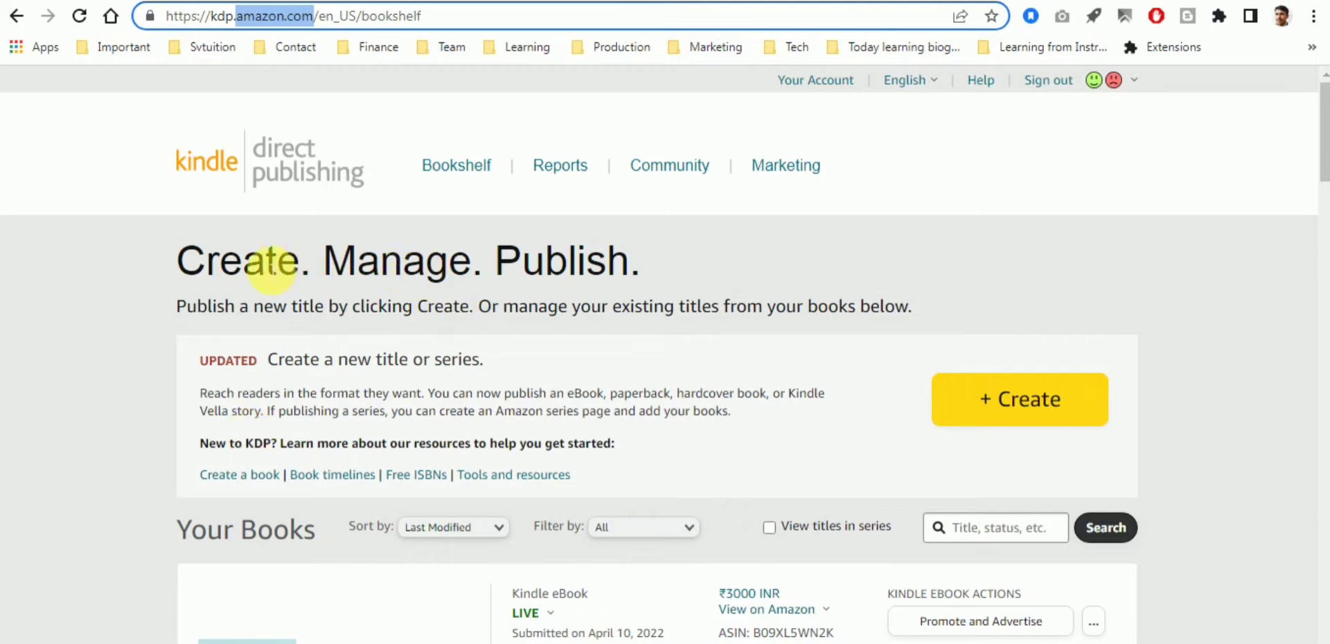
left_click_drag(269, 267, 435, 267)
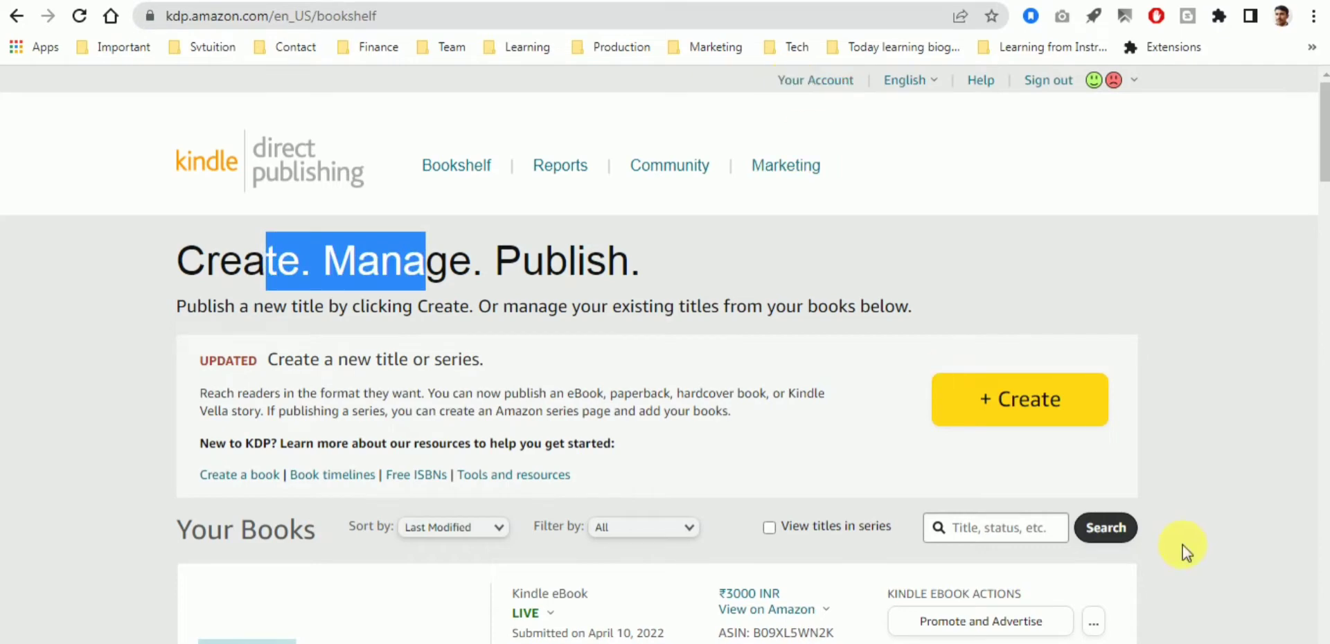
left_click(837, 320)
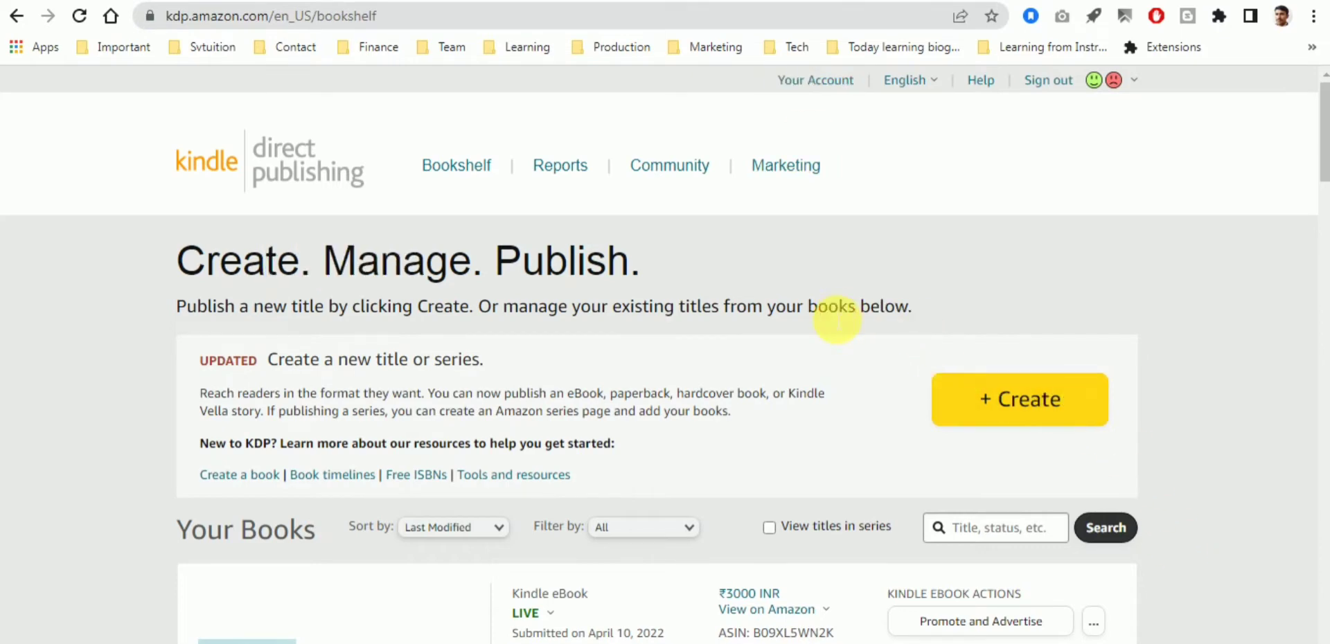
- Look through the existing eBook titles listed on the Kindle Direct Publishing bookshelf
scroll(851, 330, "down", 7)
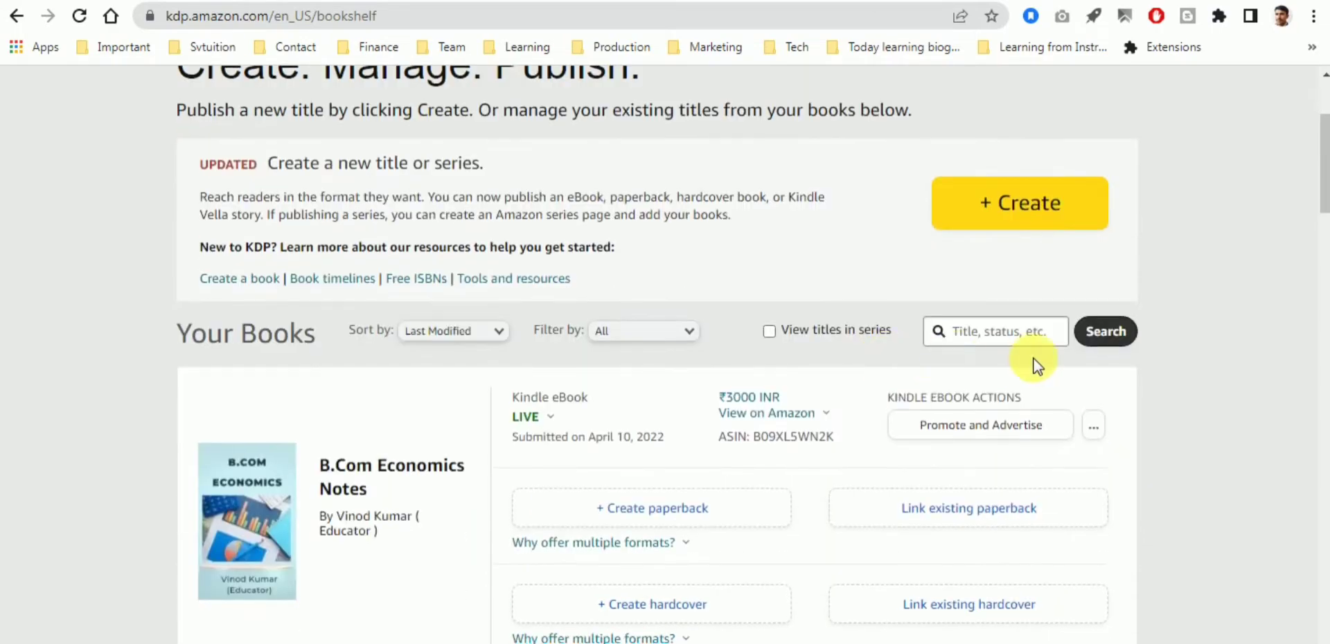
scroll(354, 309, "down", 3)
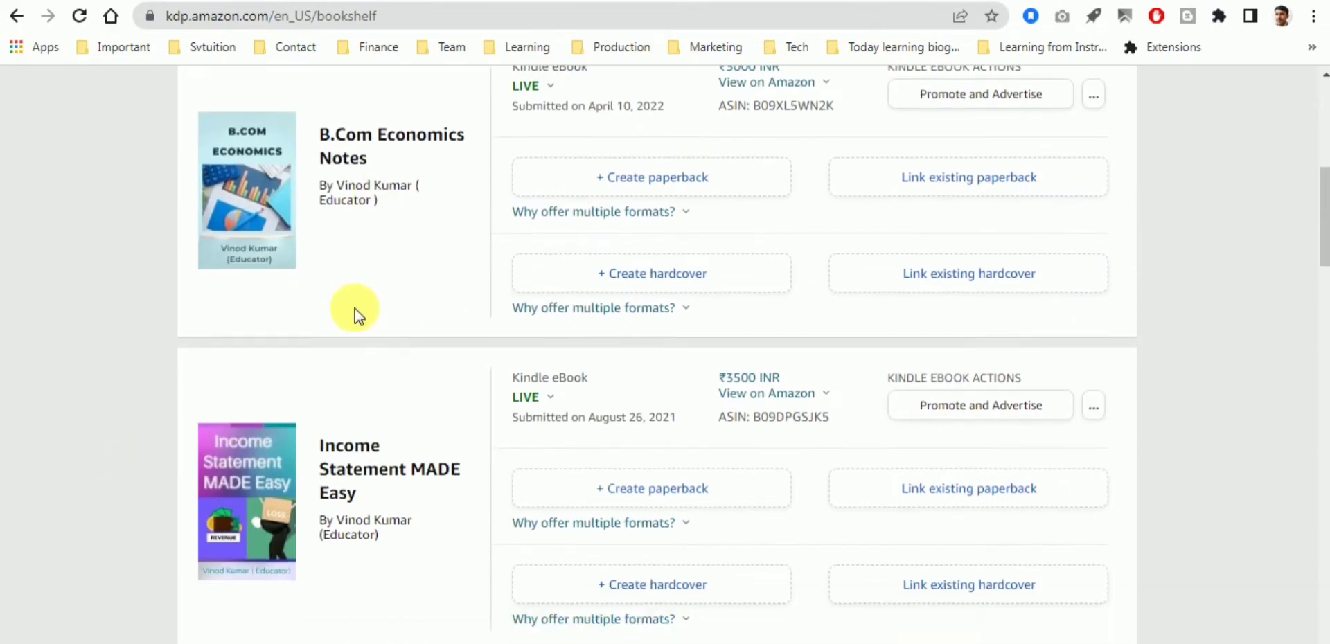
scroll(336, 410, "down", 14)
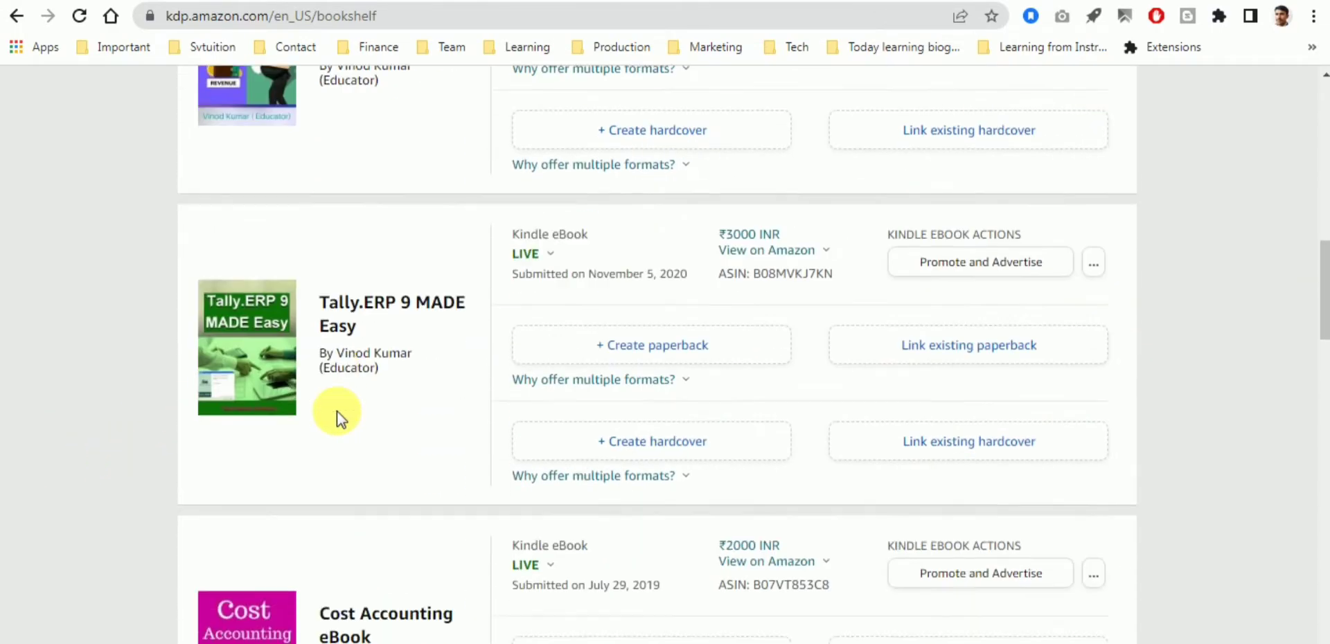
scroll(336, 410, "down", 13)
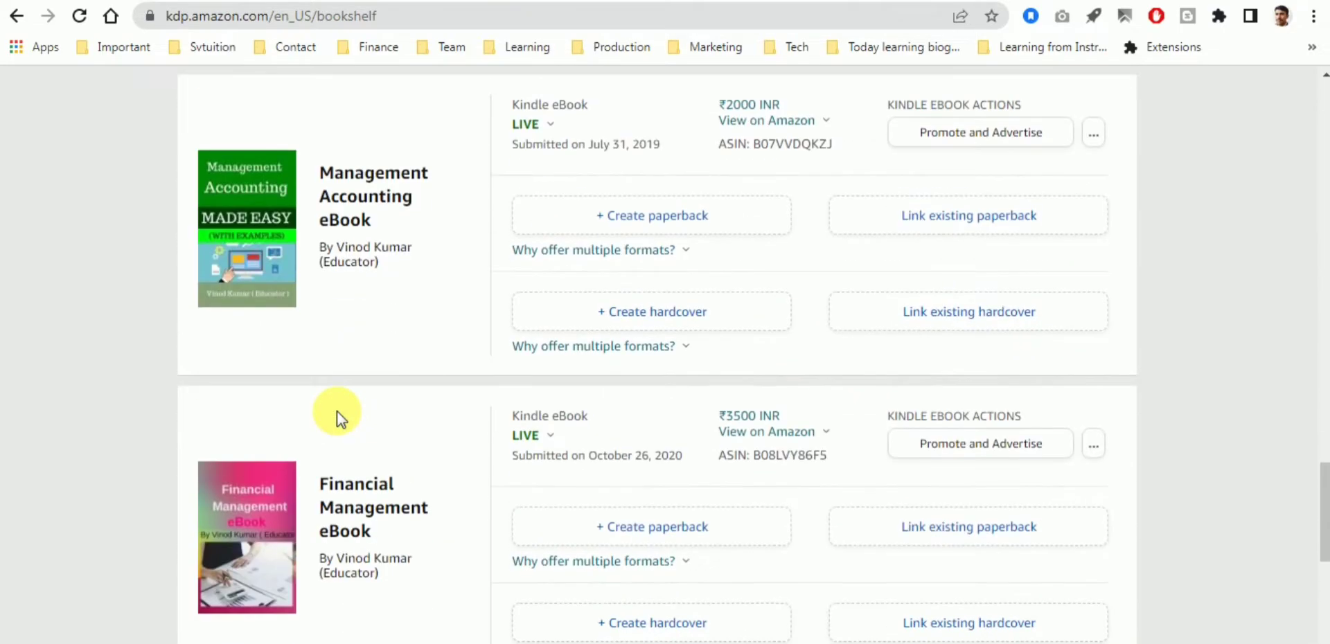
scroll(337, 410, "down", 4)
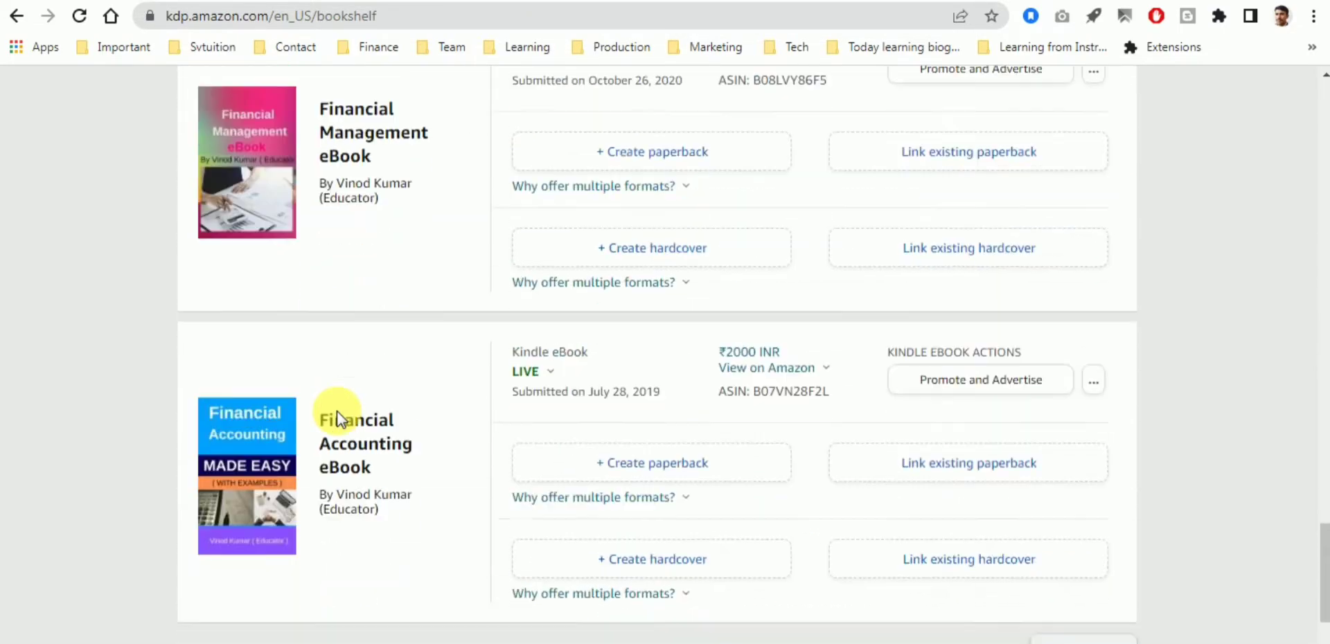
scroll(336, 410, "up", 20)
scroll(337, 410, "up", 15)
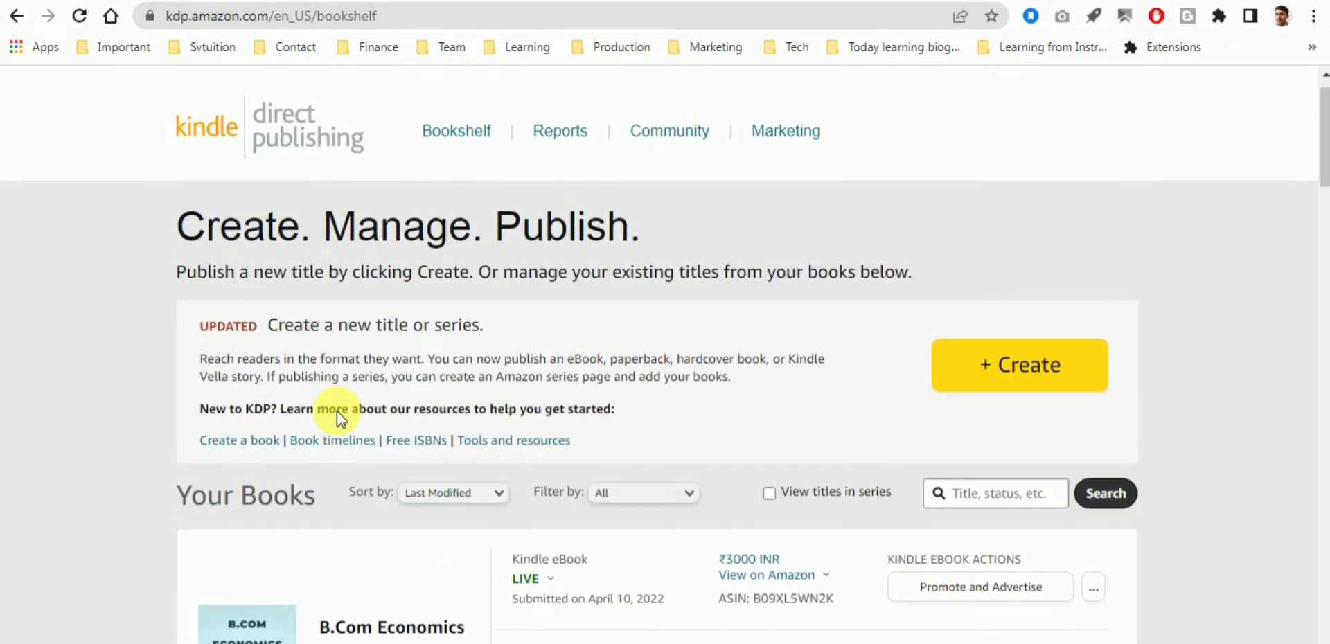
- Start creating a new Kindle eBook and place the cursor in its Book Title field
left_click(1013, 413)
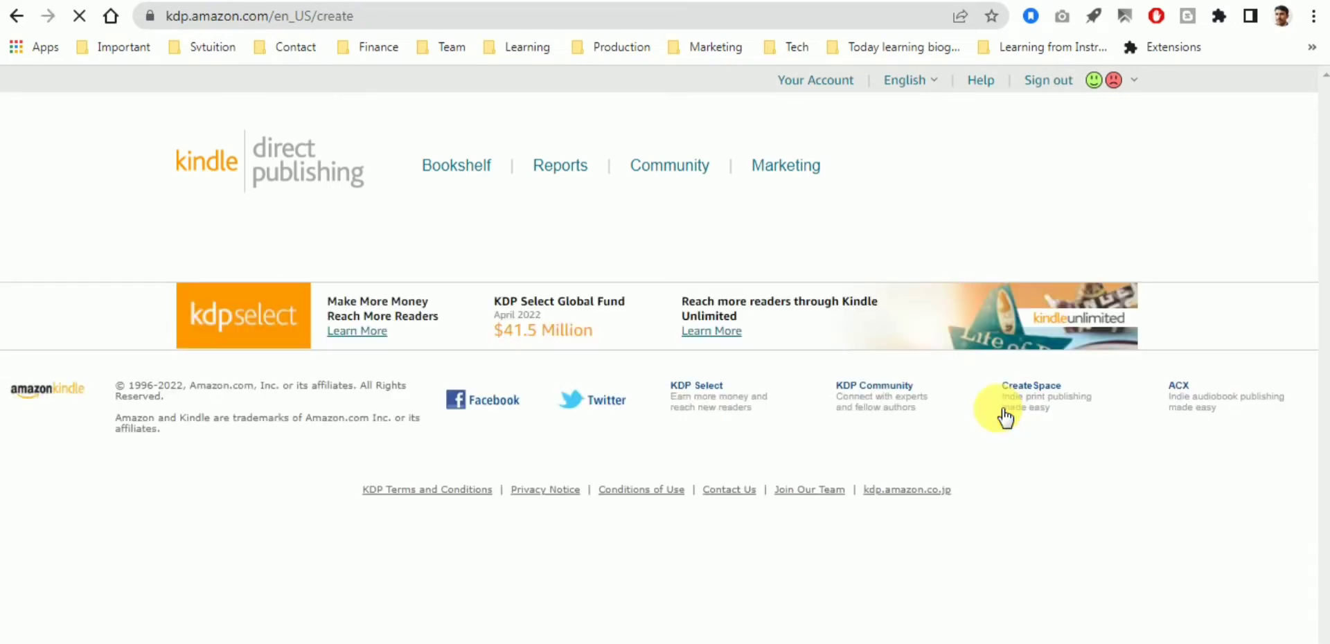
scroll(606, 443, "down", 2)
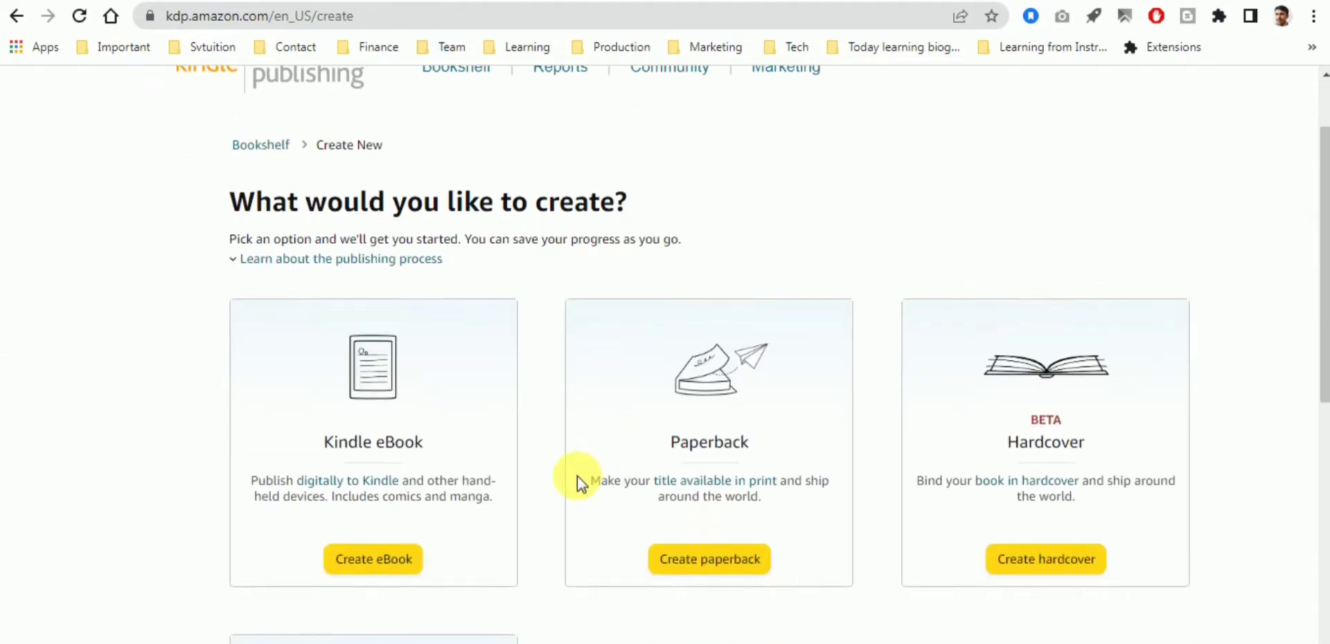
scroll(485, 485, "down", 2)
left_click(397, 466)
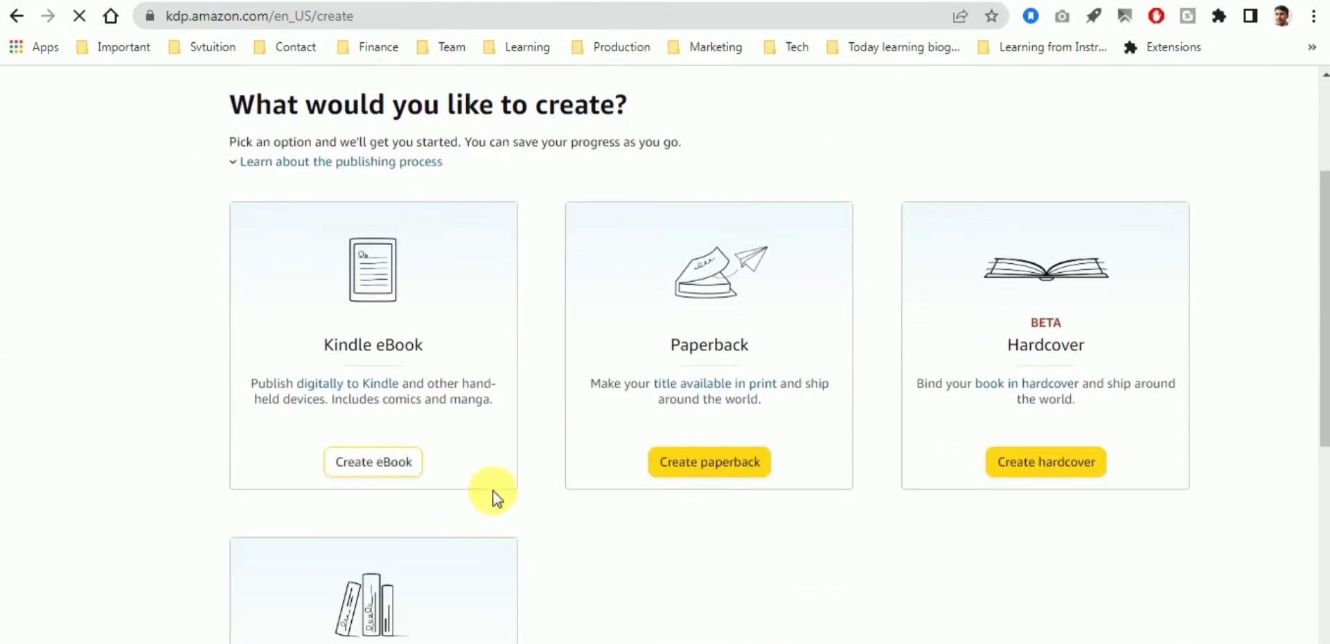
scroll(502, 485, "down", 2)
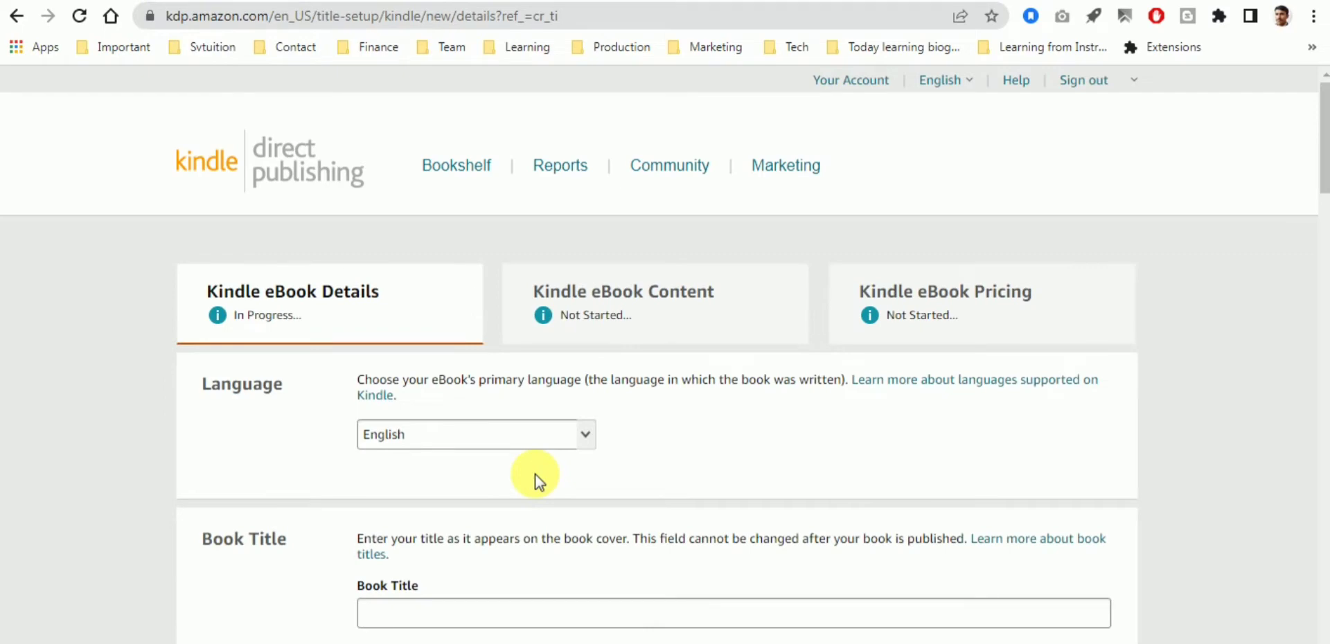
scroll(535, 473, "down", 1)
left_click(530, 516)
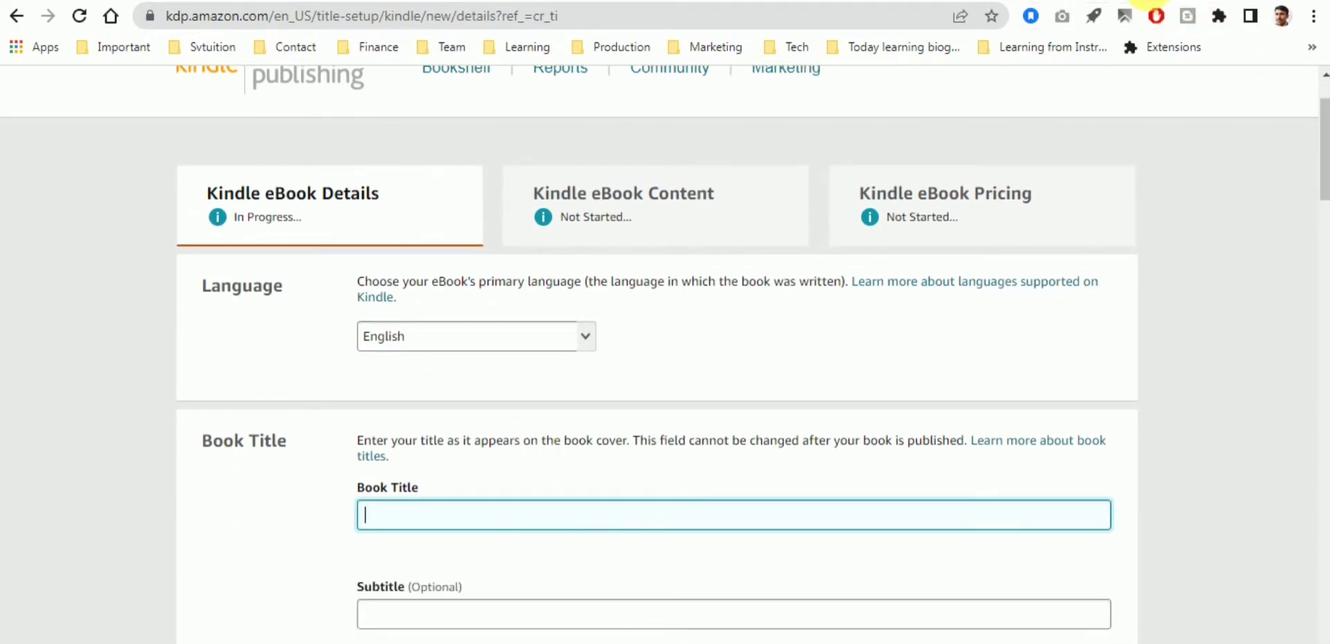
- Open krantikari.org in a new browser tab and go to its Double Entries System Basics page
key("ctrl+t")
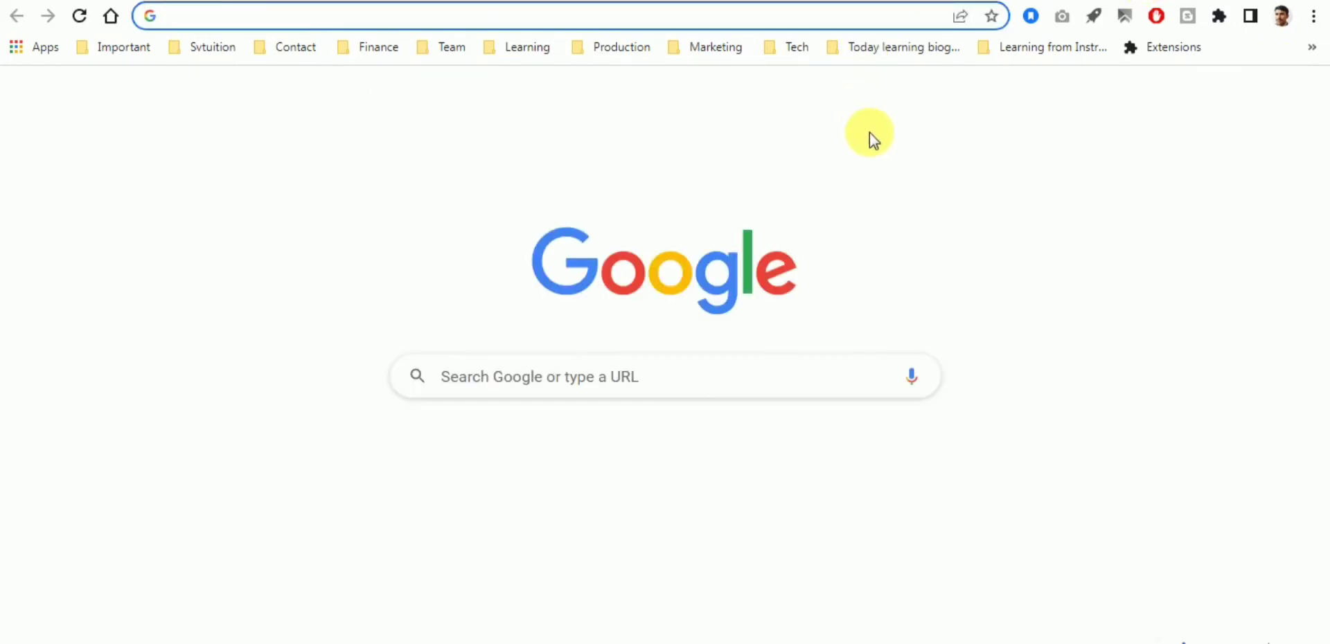
type("krantikari.org")
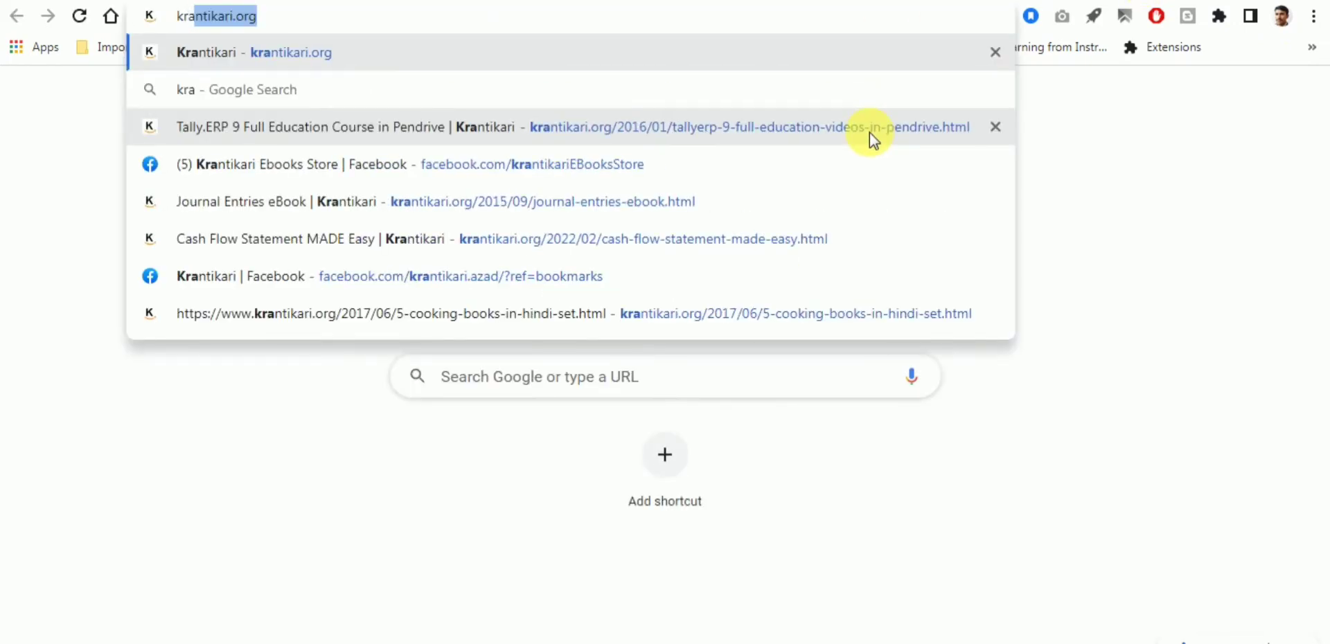
left_click(347, 58)
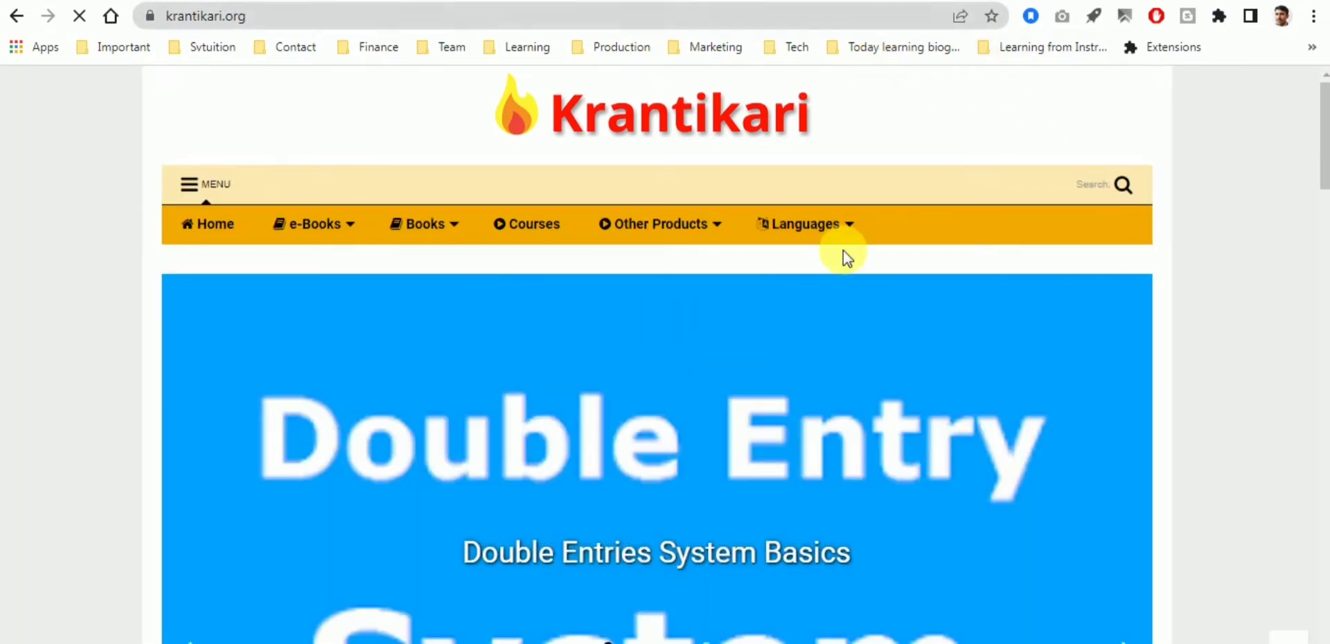
left_click(807, 386)
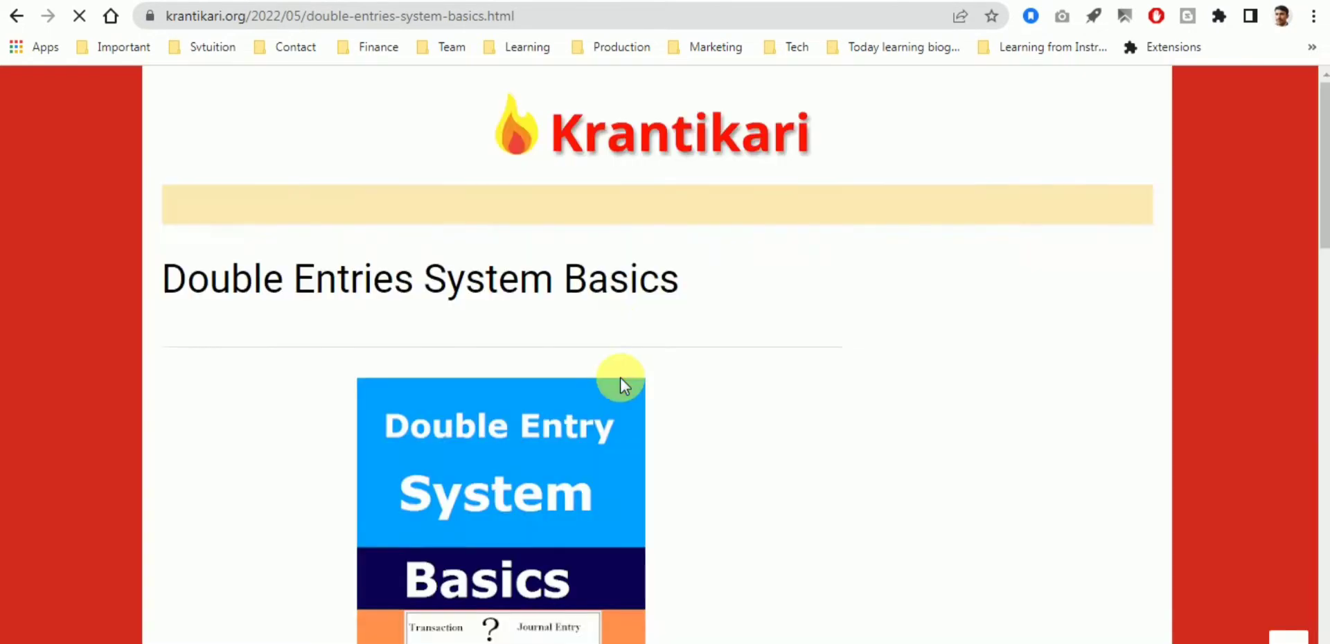
- Copy the page heading "Double Entries System Basics" and paste it as the new eBook's Book Title in Kindle Direct Publishing
triple_click(477, 341)
right_click(477, 342)
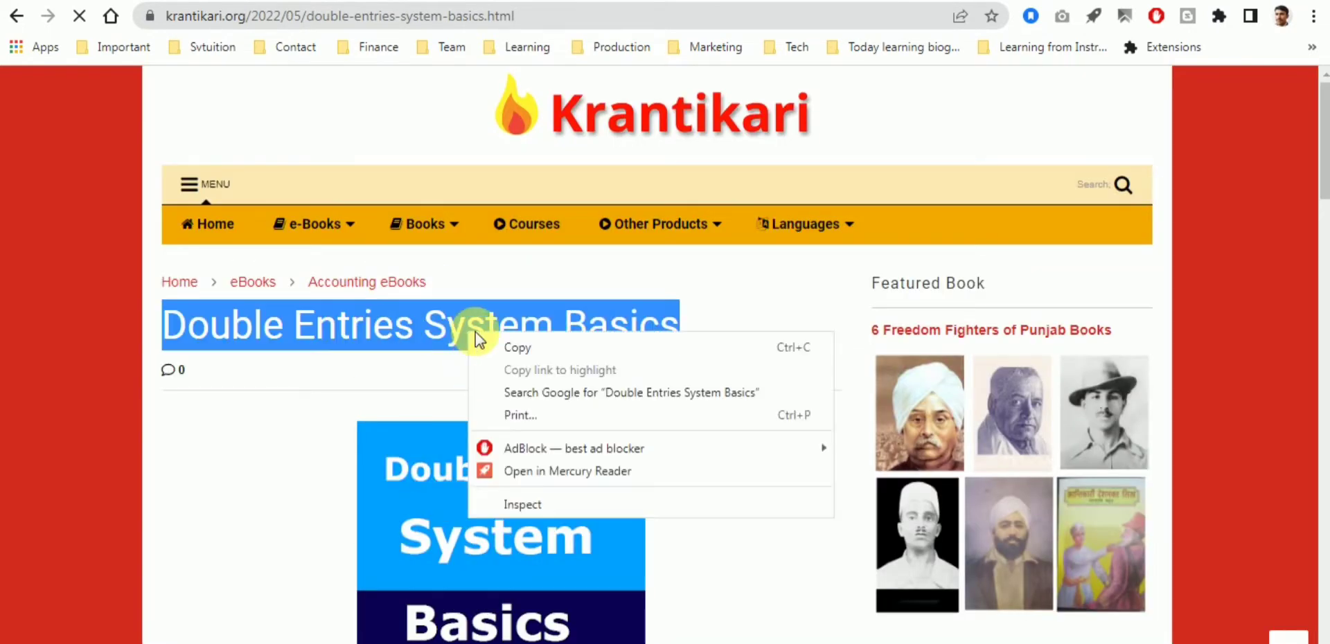
left_click(503, 348)
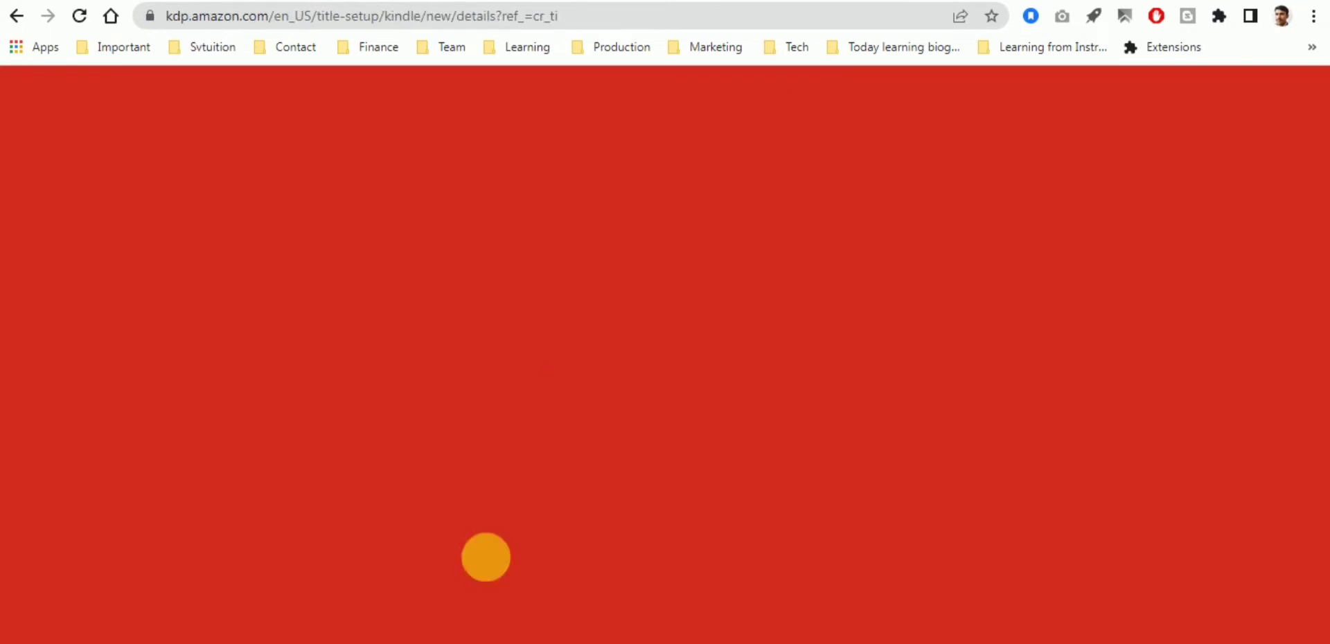
left_click(441, 516)
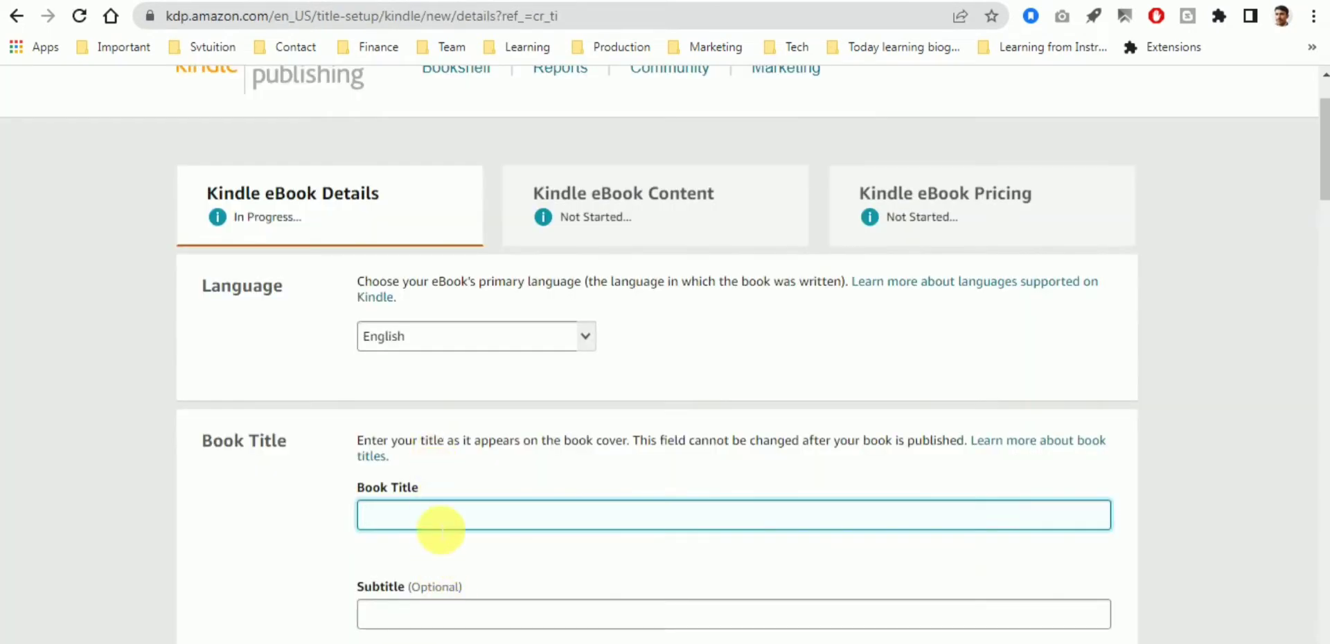
right_click(437, 518)
left_click(509, 321)
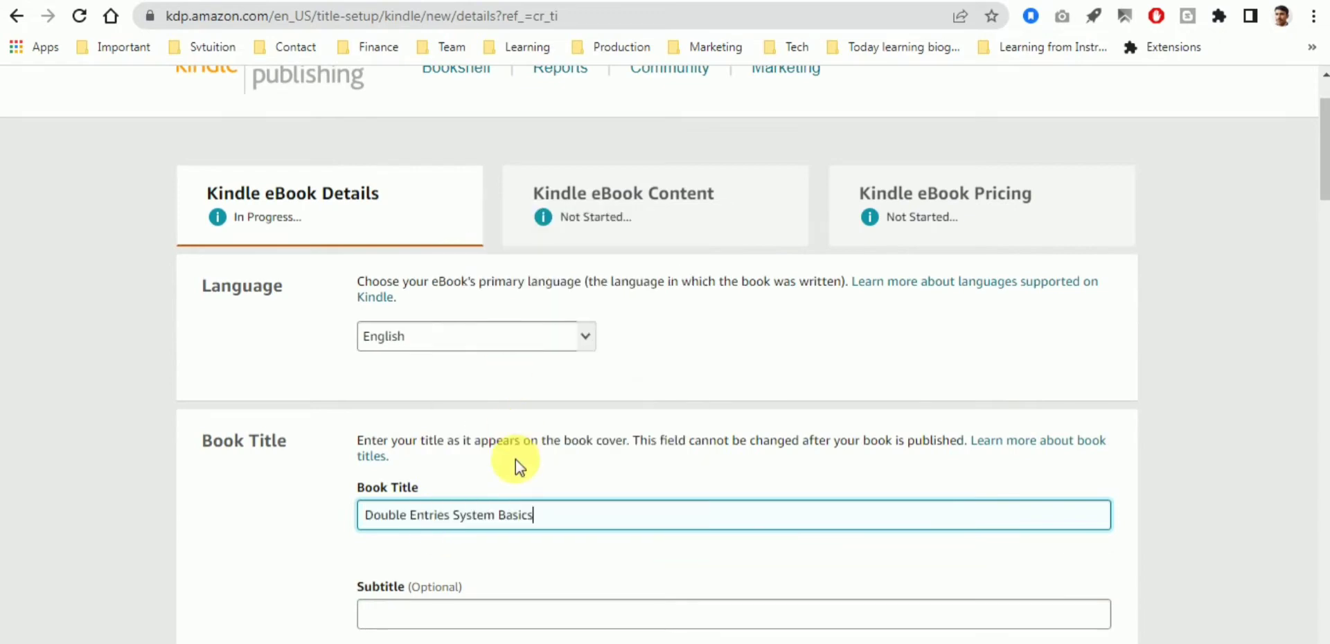
- Fill in the primary author's first and last name, adding "(Educator)" after the last name
scroll(515, 460, "down", 3)
scroll(516, 457, "down", 2)
scroll(515, 457, "down", 3)
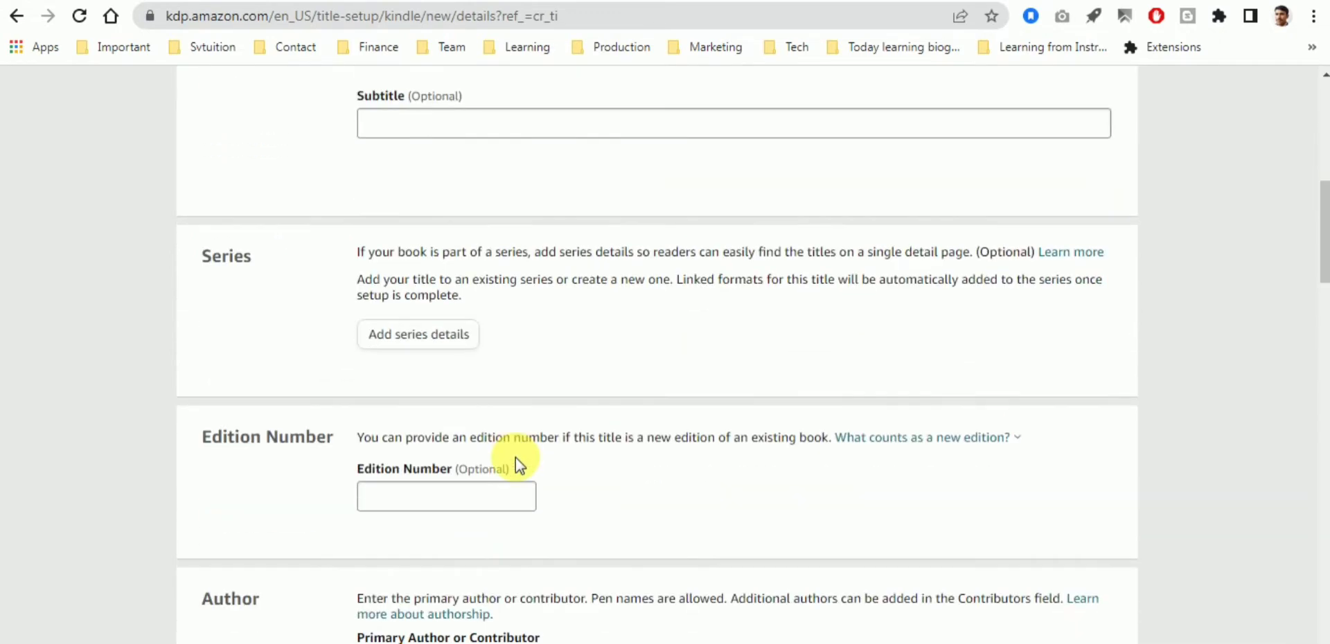
scroll(515, 457, "down", 2)
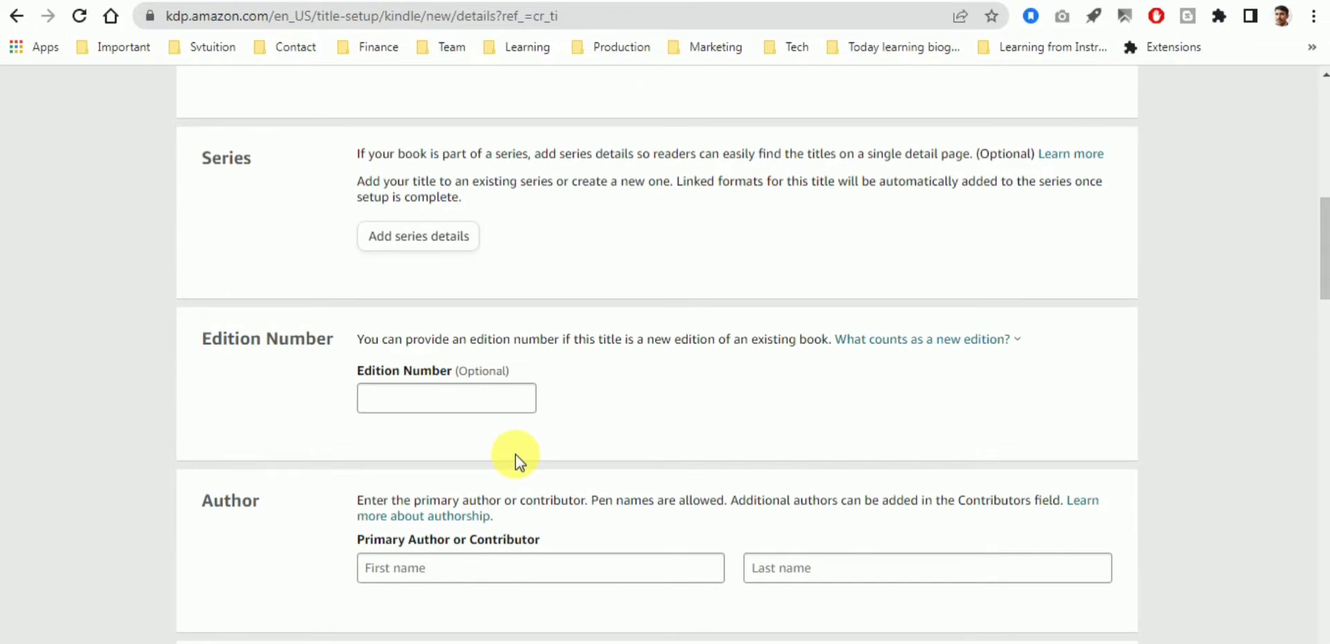
scroll(515, 454, "down", 2)
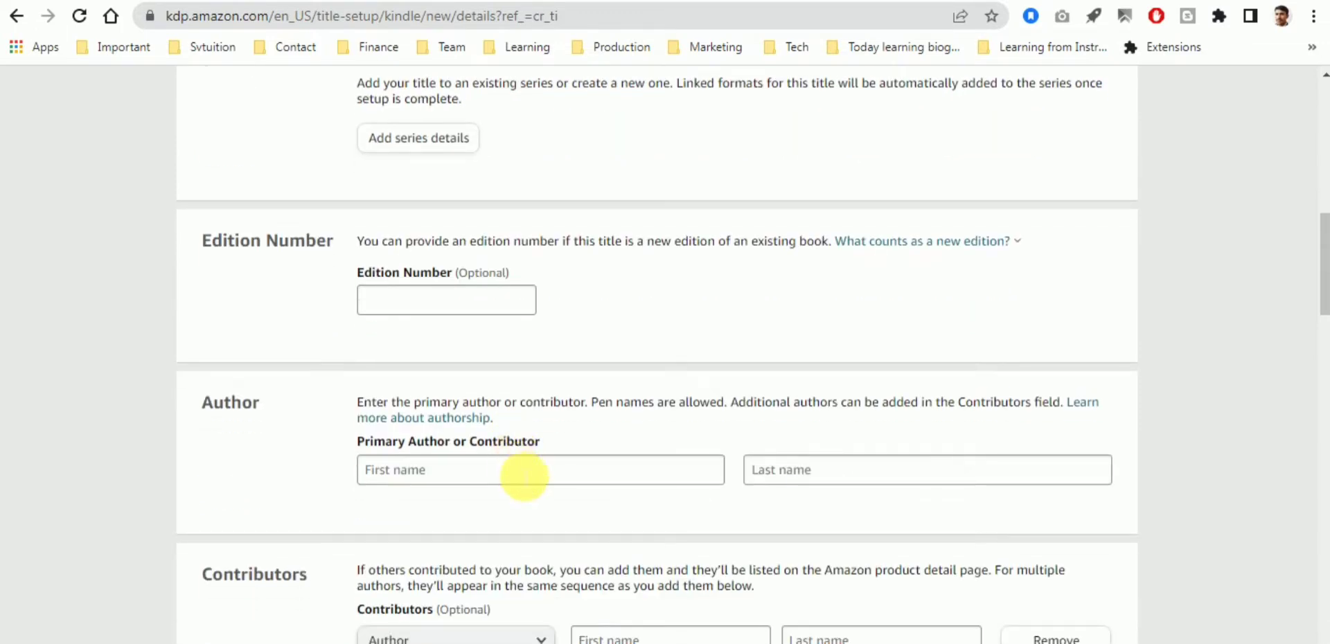
left_click(524, 476)
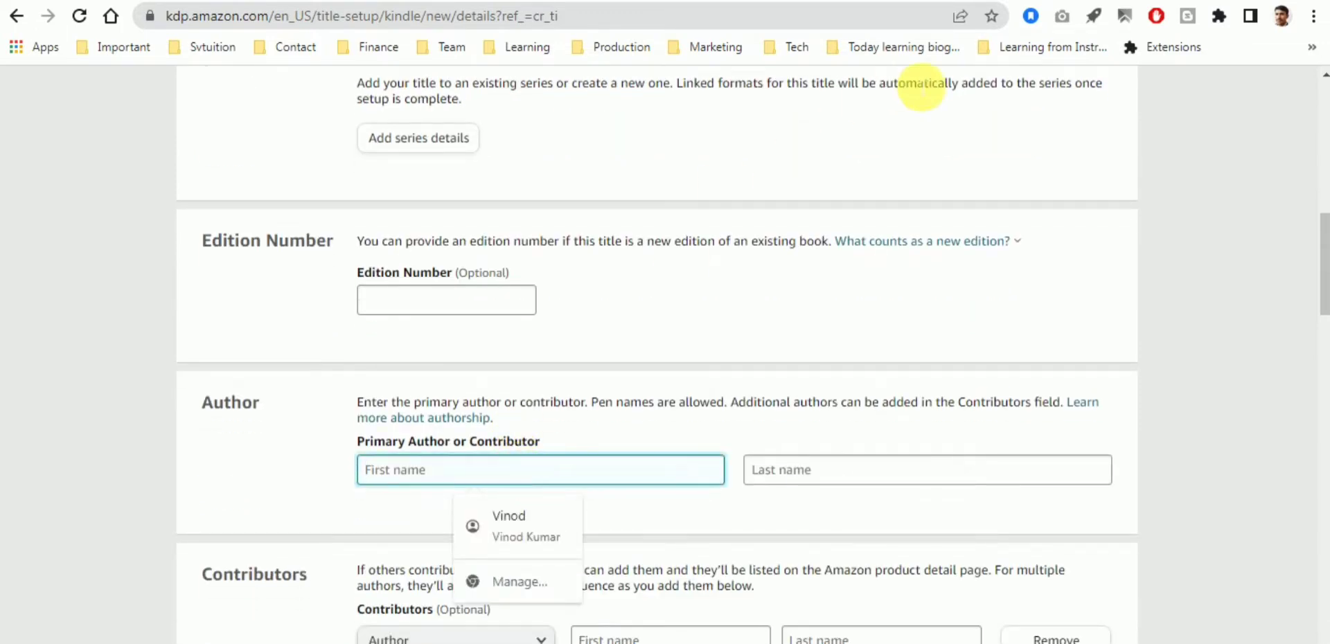
left_click(546, 523)
scroll(593, 484, "down", 2)
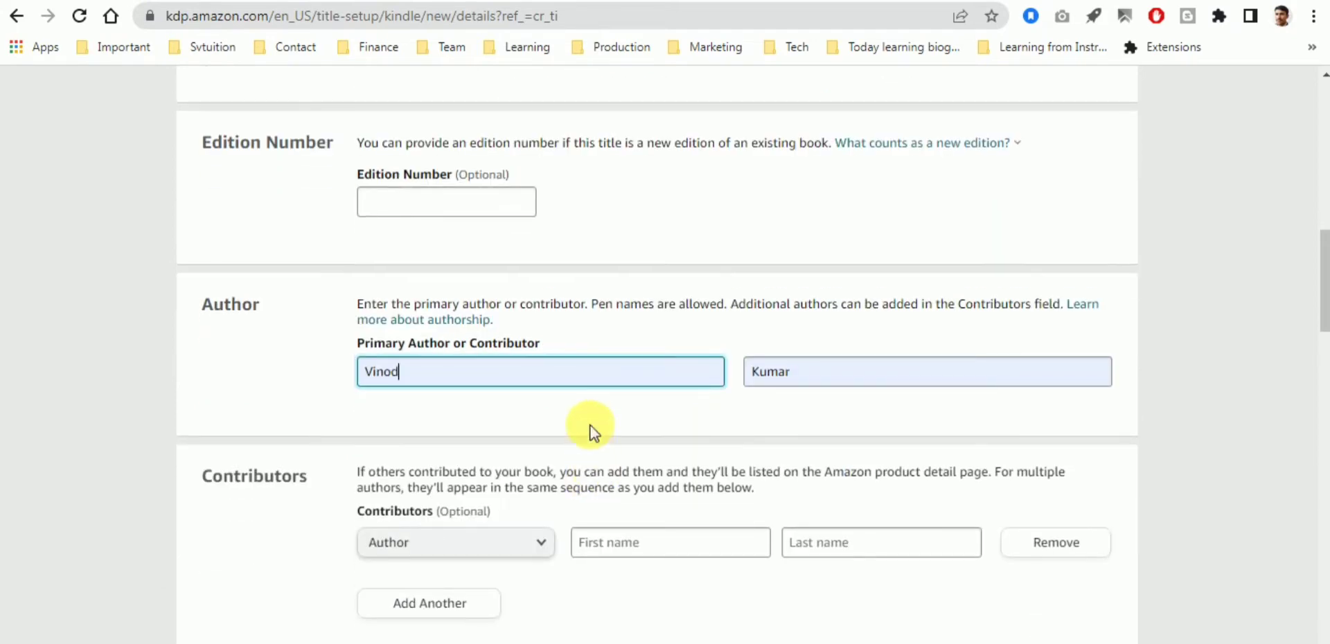
left_click(861, 375)
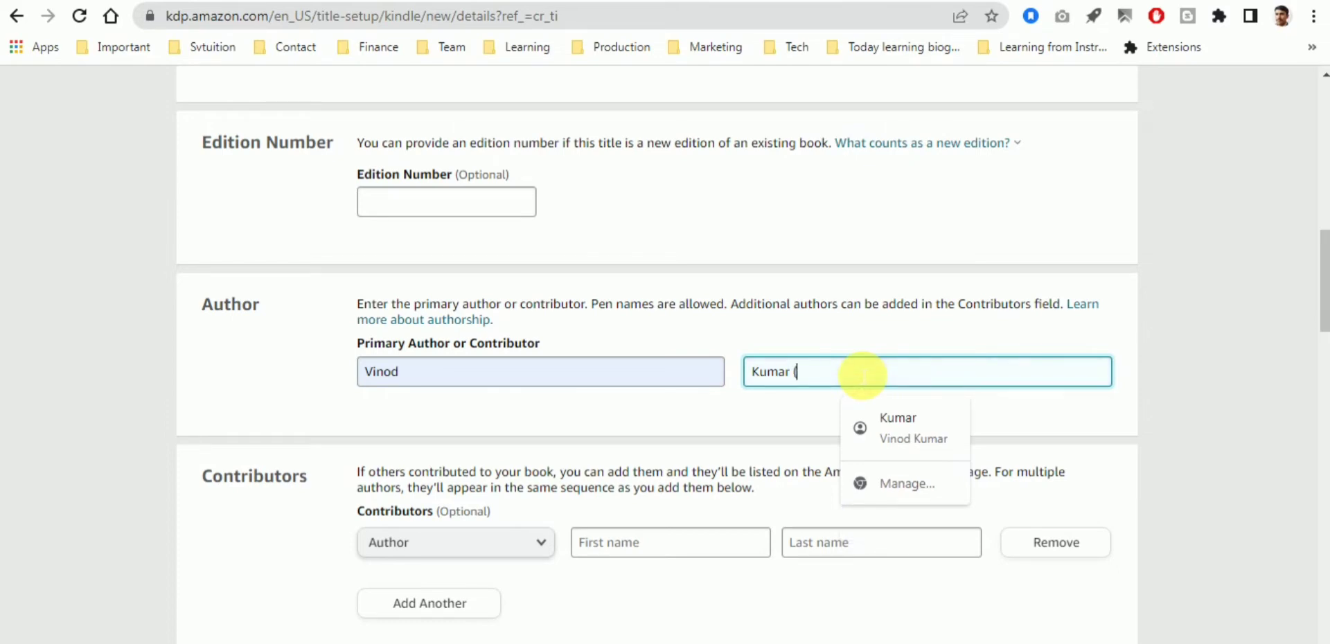
type("(Ed")
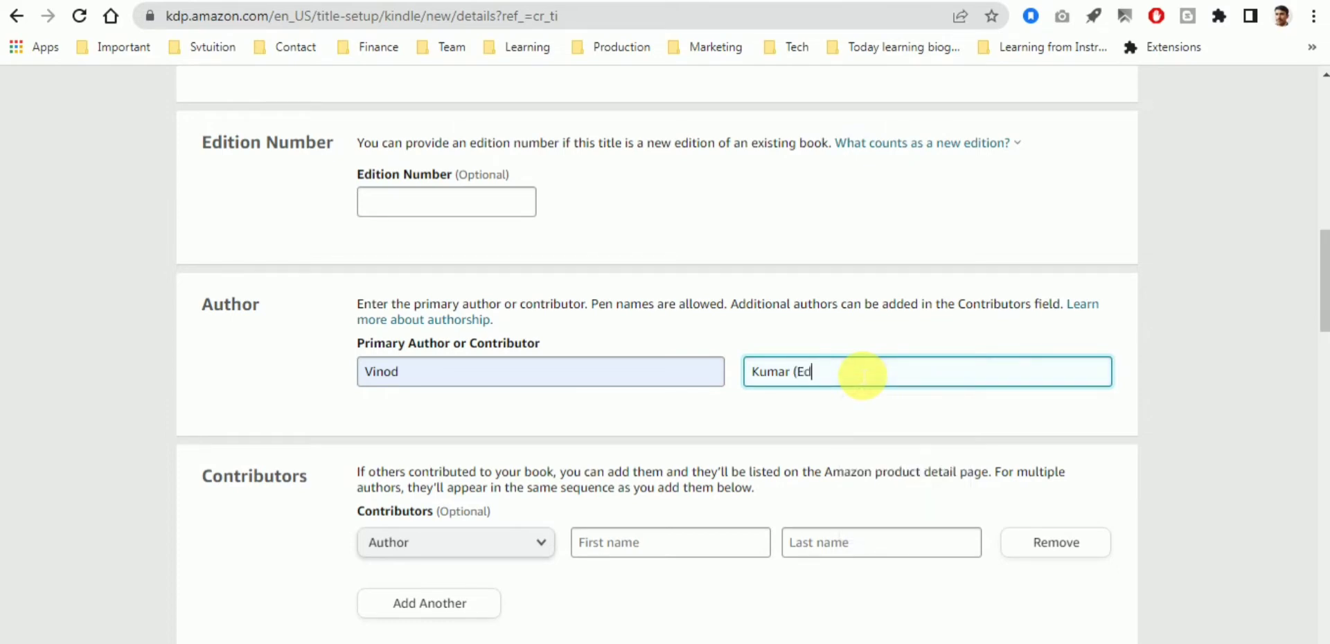
type("ucator")
- Copy the paragraph describing the double entry system from the krantikari.org eBook page for use in the Kindle eBook's Description
scroll(877, 457, "down", 4)
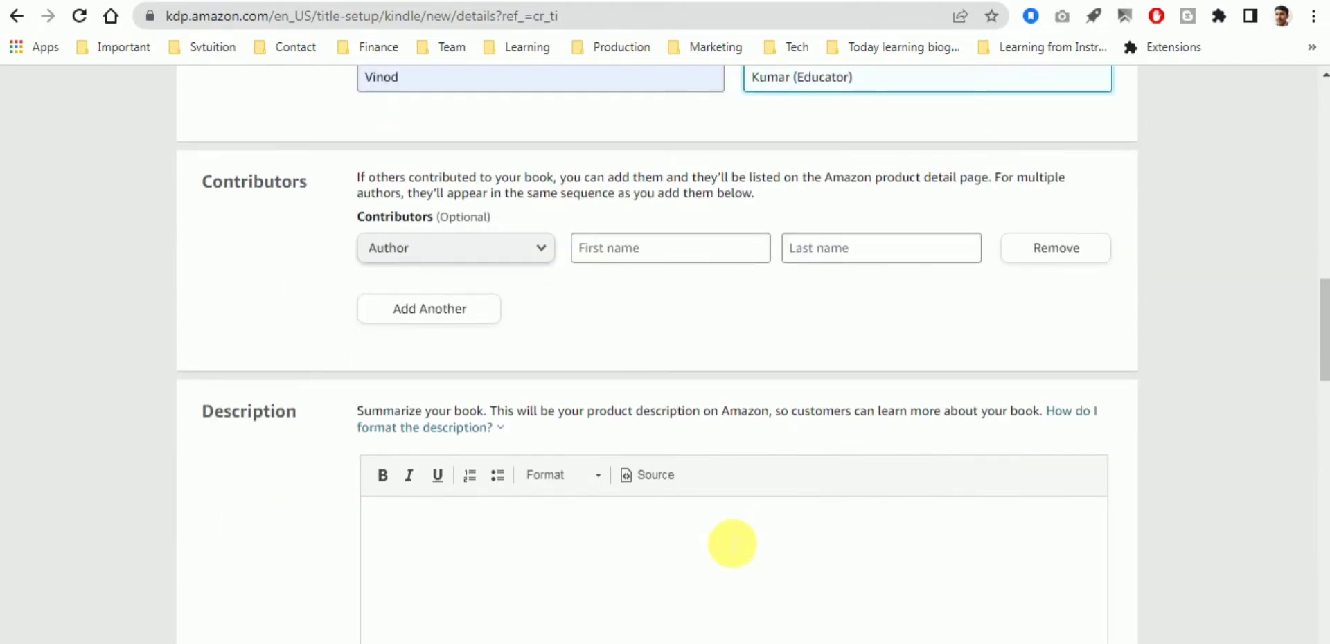
left_click(676, 547)
key("ctrl+Tab")
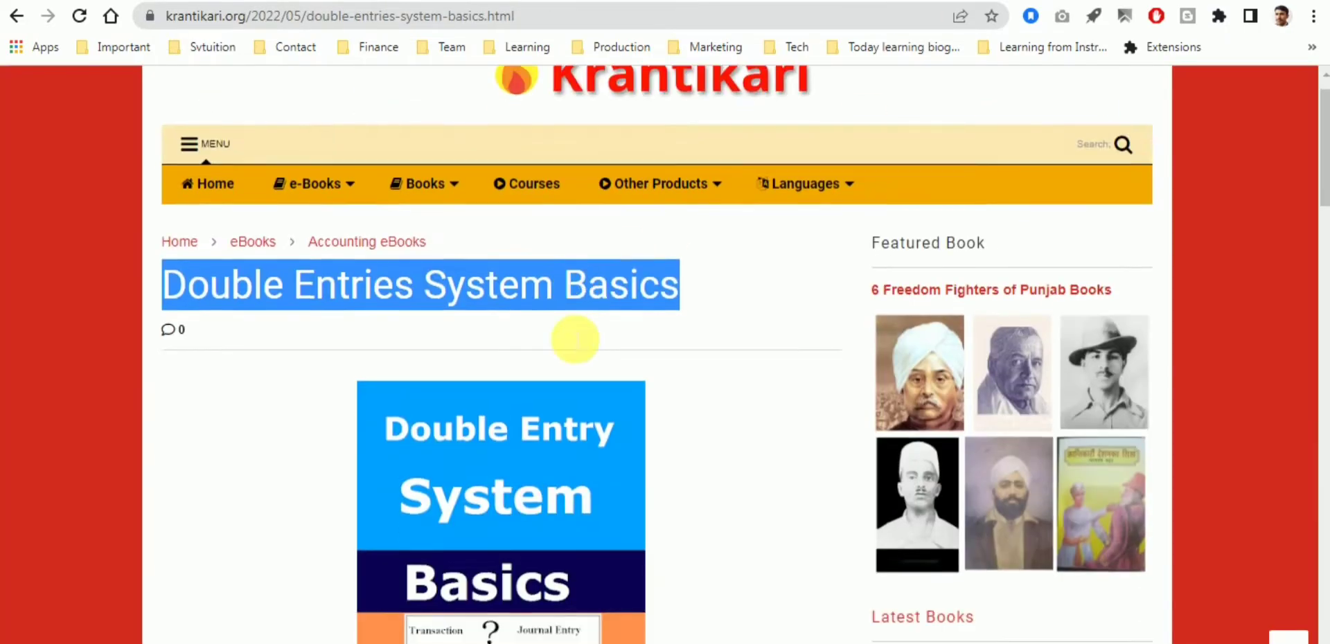
scroll(530, 409, "down", 10)
scroll(534, 415, "down", 5)
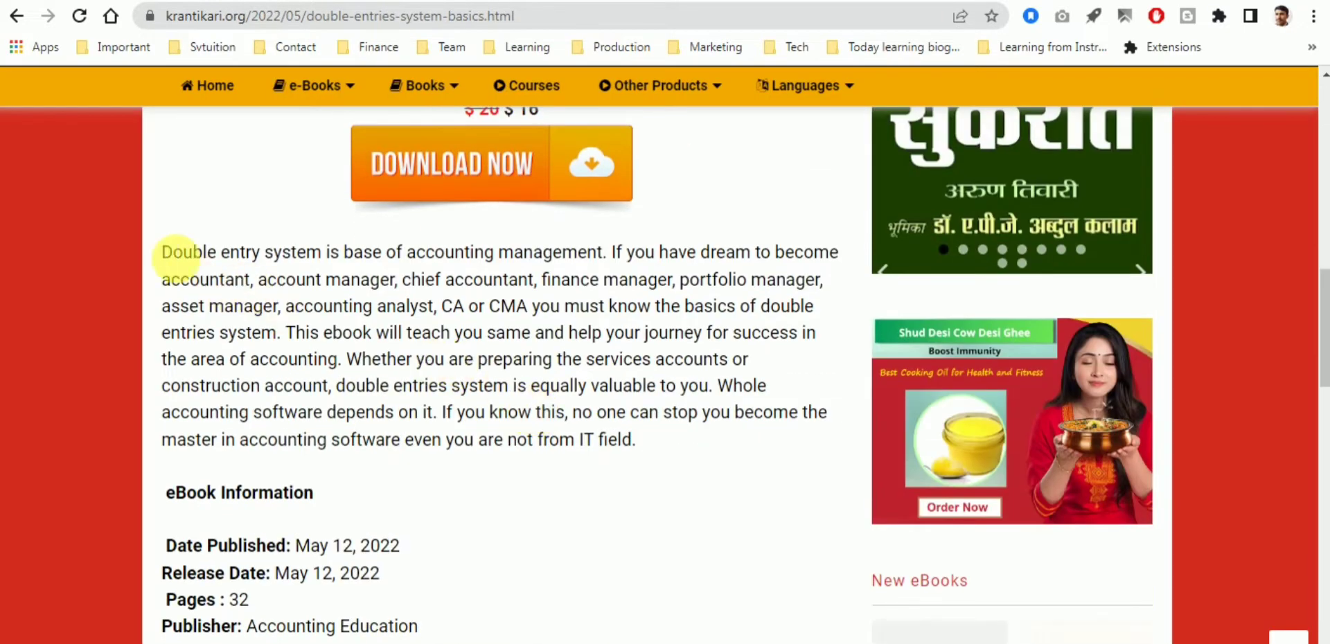
left_click_drag(177, 255, 353, 333)
left_click(161, 255)
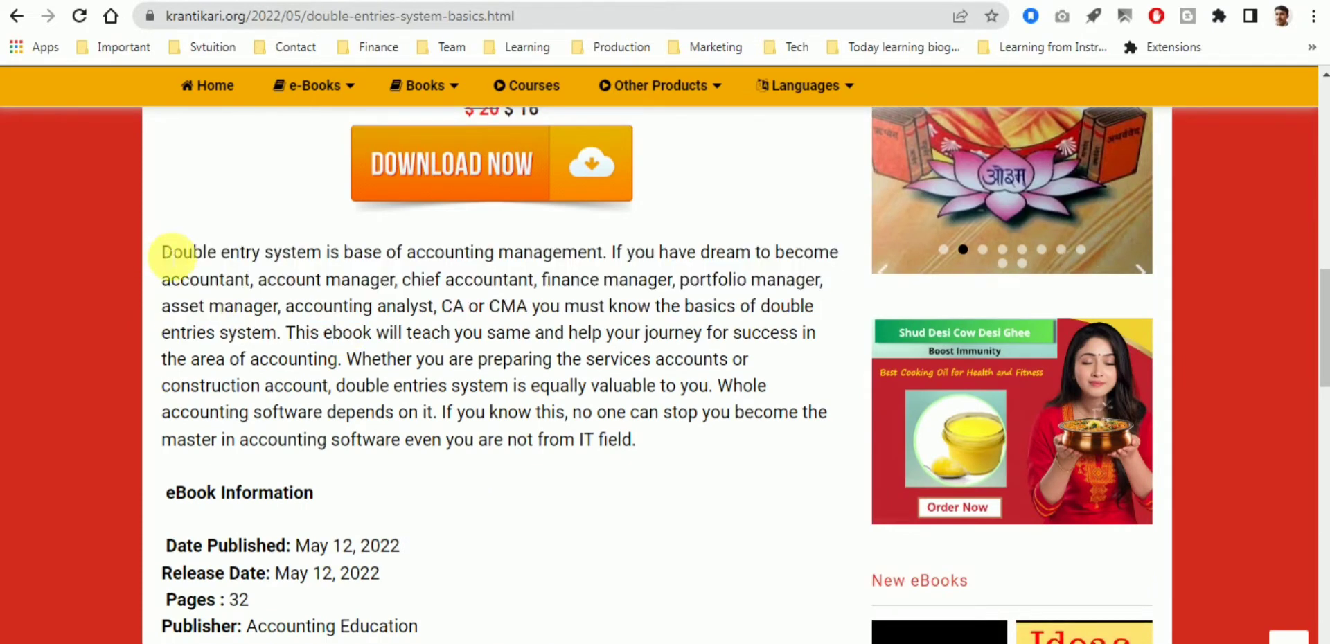
left_click_drag(164, 252, 728, 457)
right_click(621, 344)
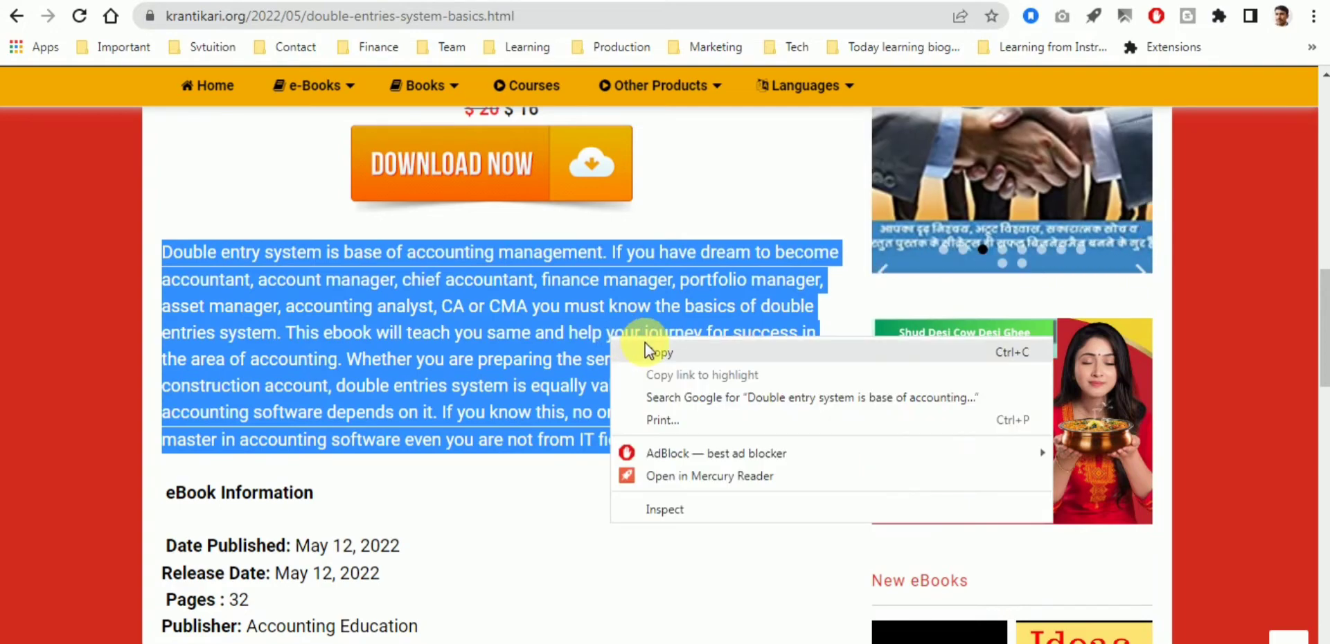
left_click(647, 348)
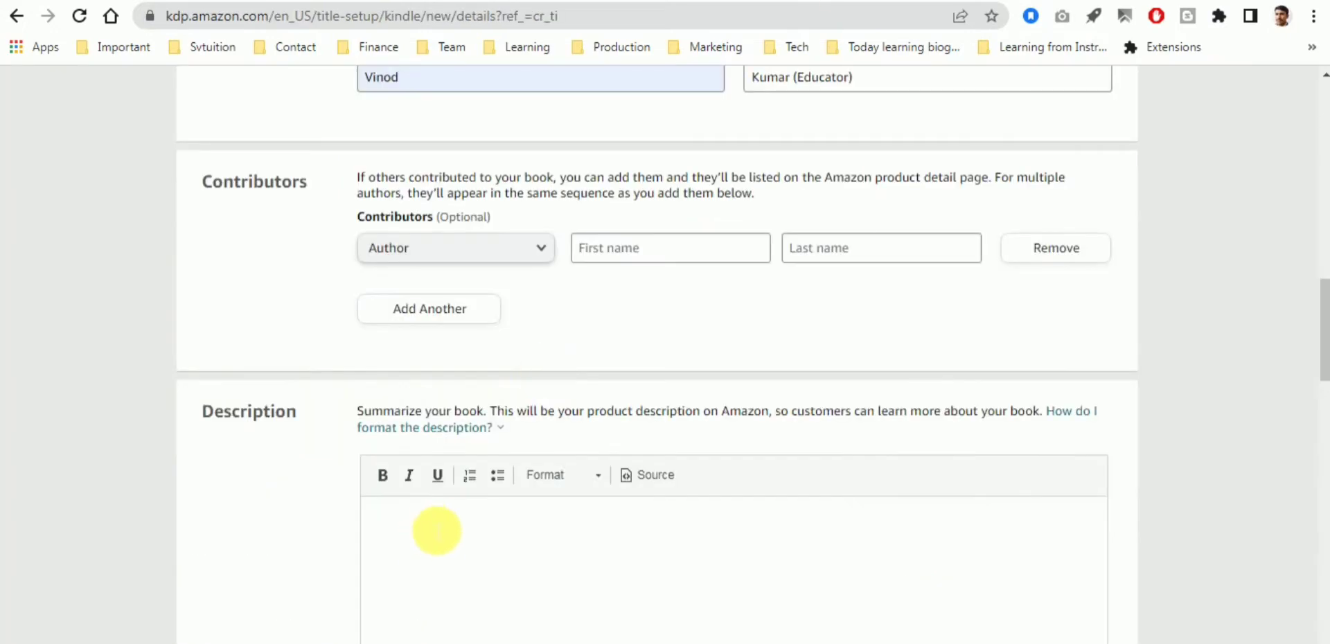
- Return to the Kindle eBook details and paste the copied paragraph into the book's Description
scroll(439, 529, "down", 3)
right_click(453, 346)
left_click(500, 450)
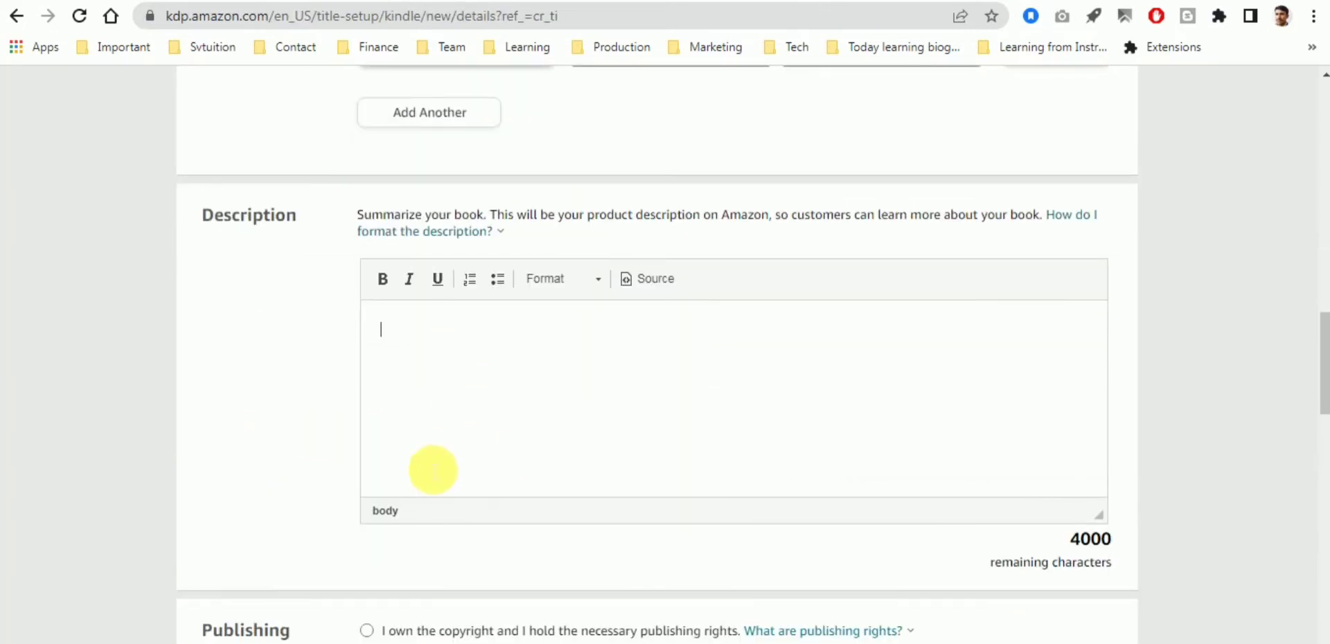
- Set the Publishing Rights to owning the copyright and holding the necessary publishing rights
scroll(296, 449, "down", 2)
scroll(297, 449, "down", 1)
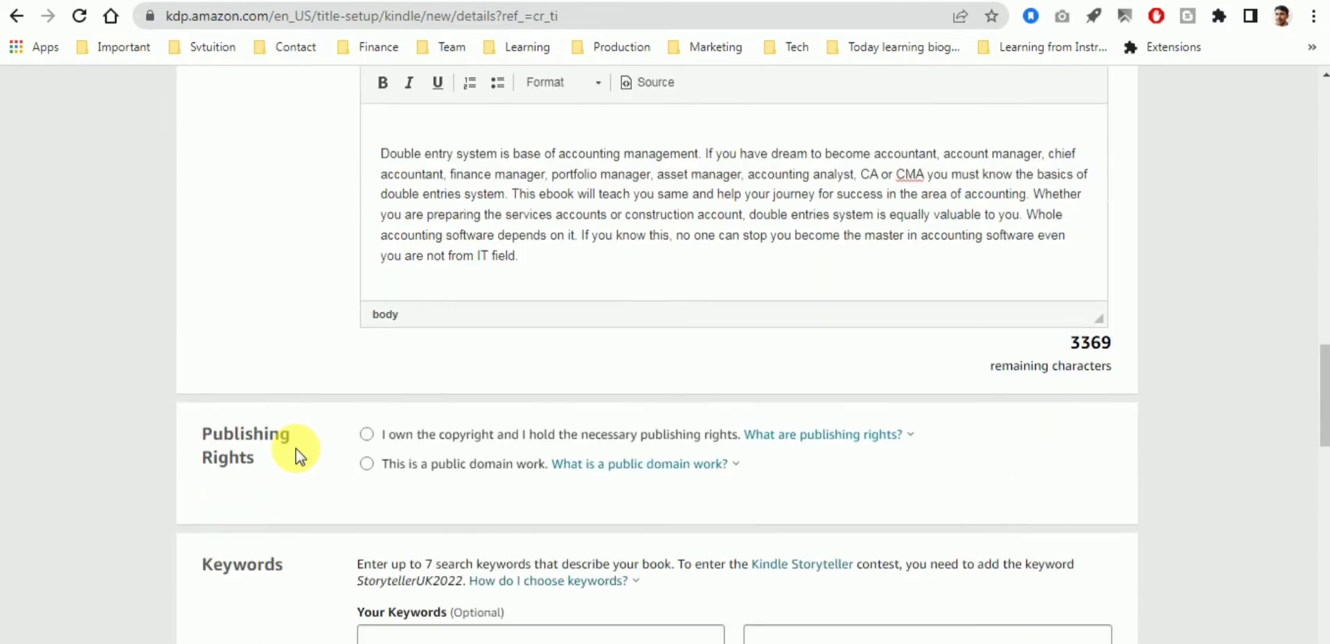
scroll(304, 444, "down", 2)
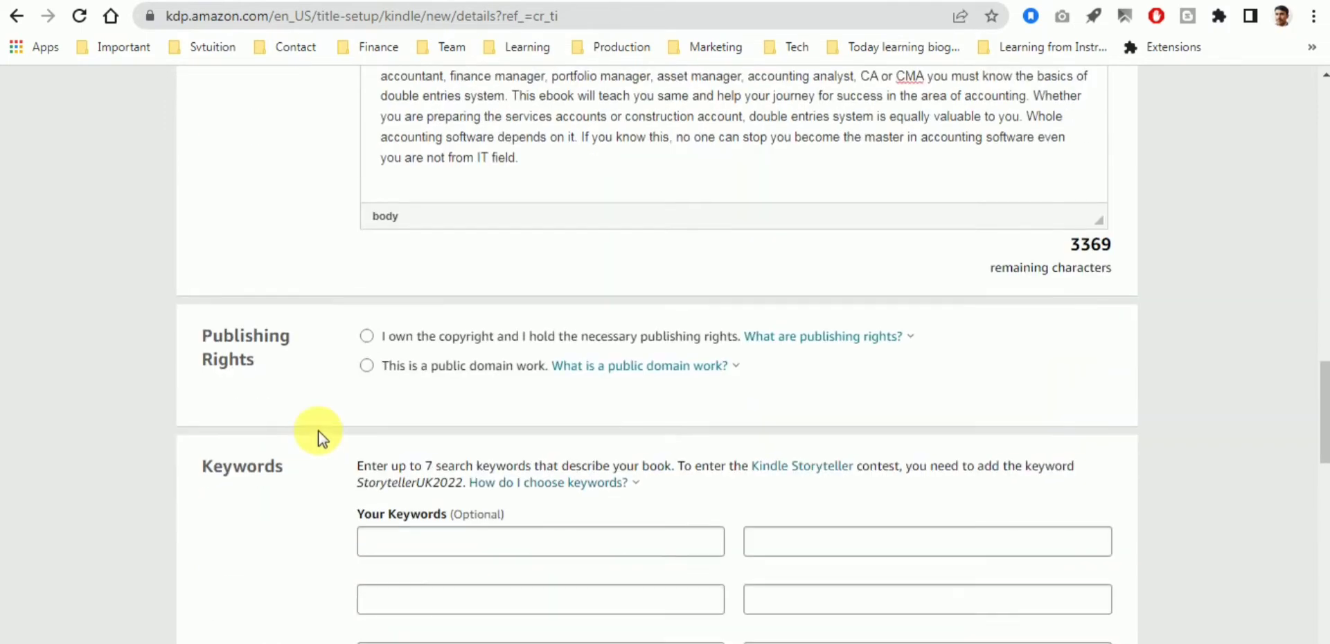
left_click(378, 335)
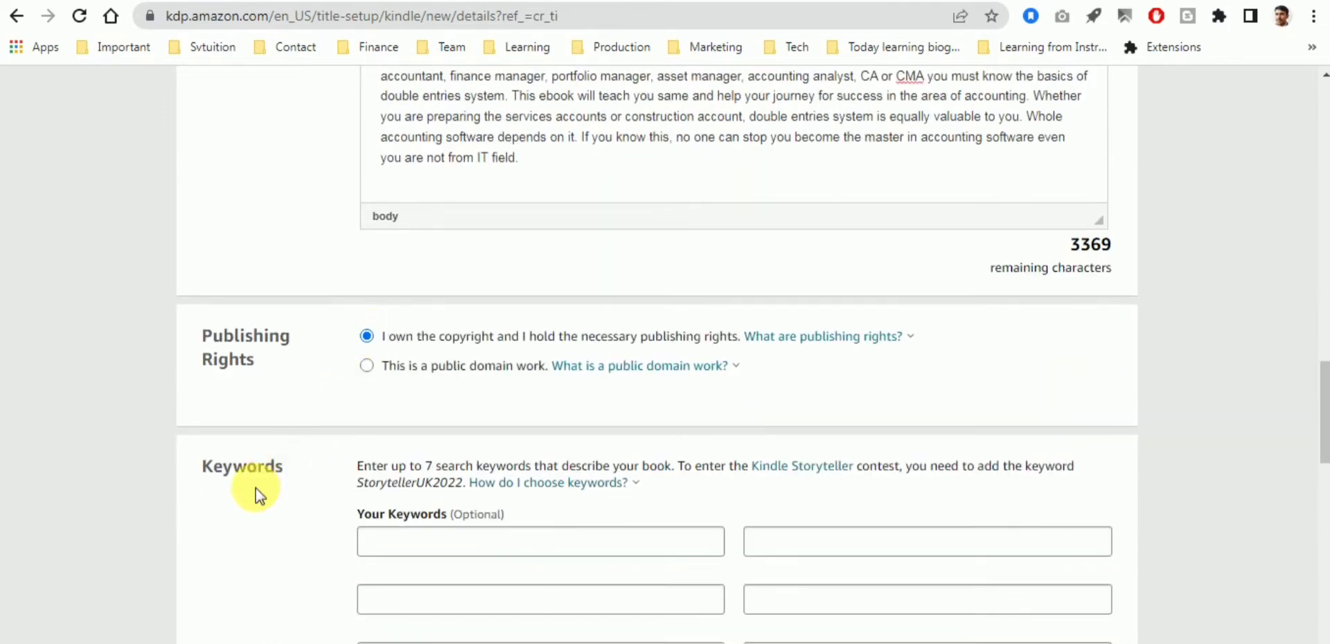
- Enter "double entry system" and "journal entries" as the first two search keywords of the book
scroll(258, 493, "down", 1)
left_click(435, 443)
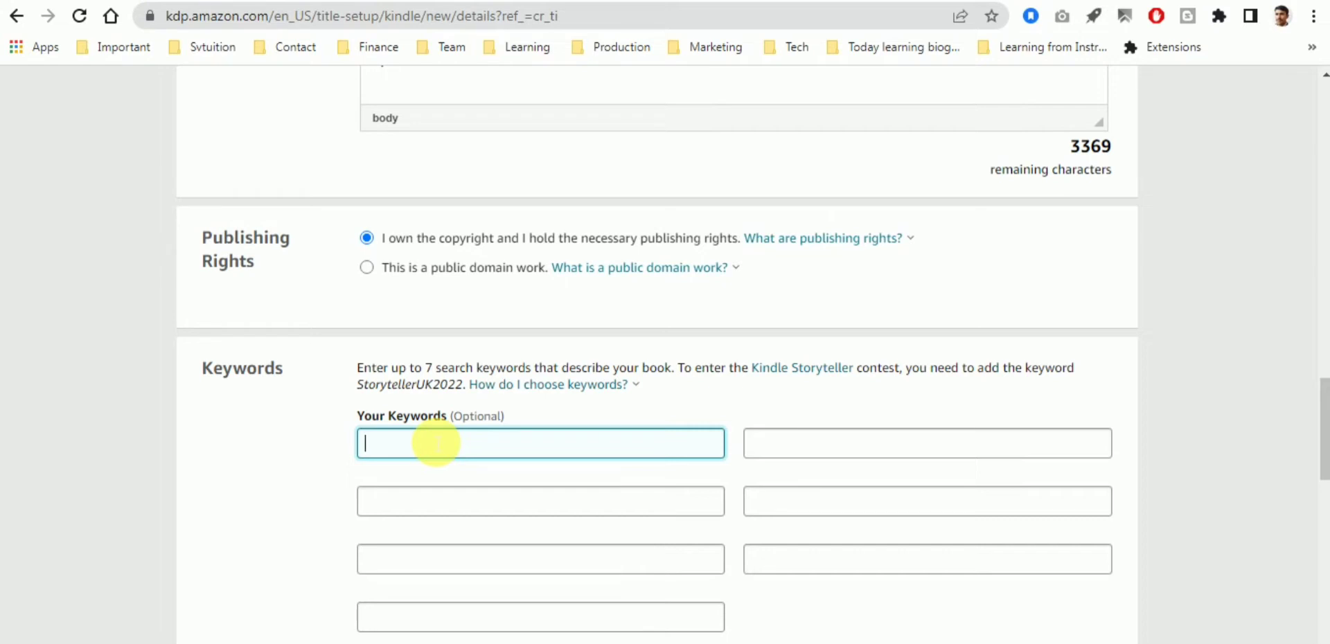
type("de")
type("ou")
type("ble entry syste")
type("m")
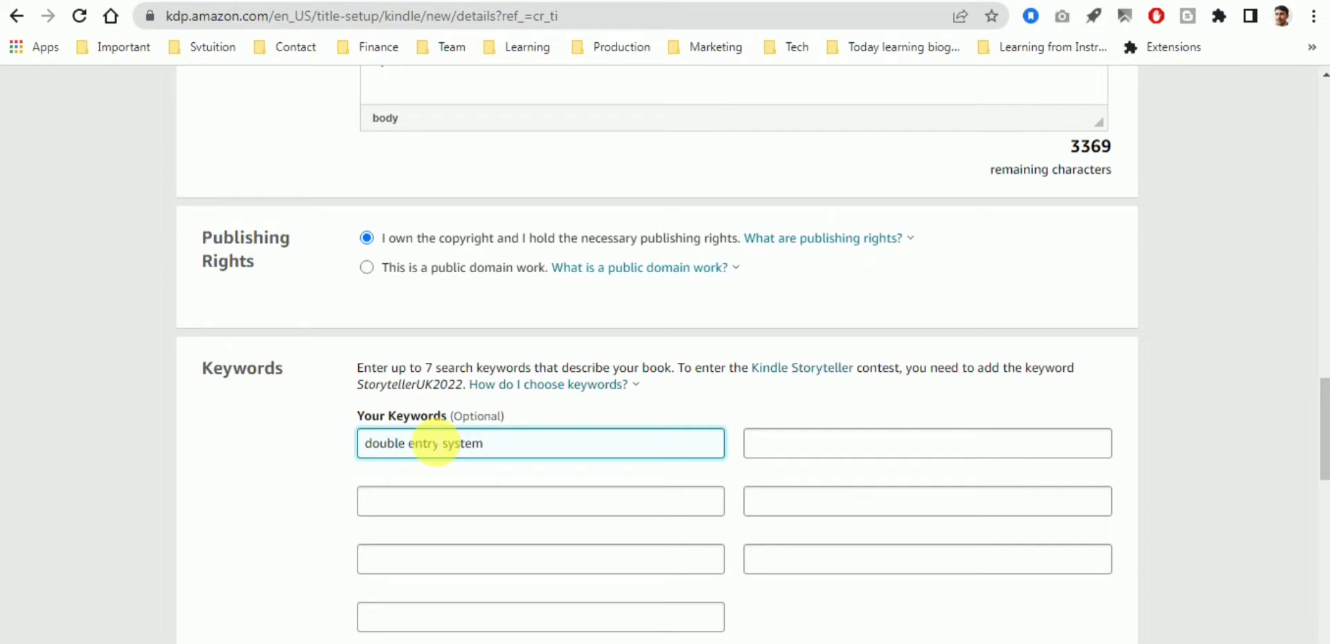
left_click(880, 447)
type("j")
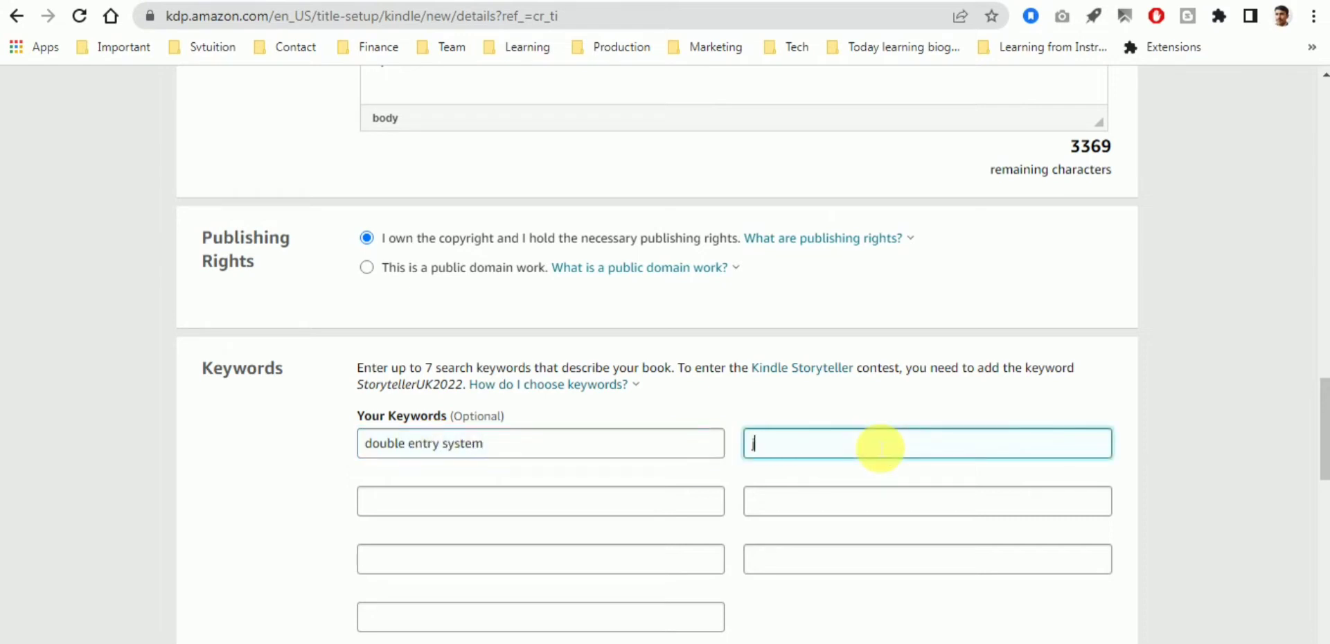
type("ournal entries")
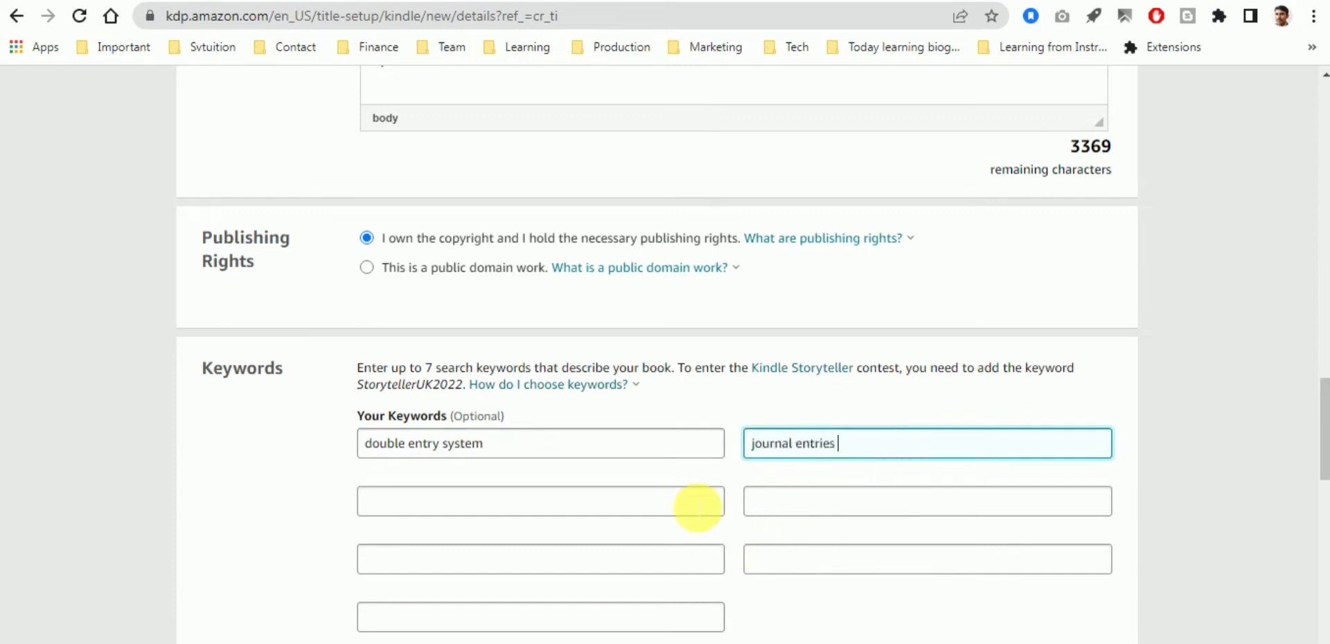
- Add "financial accounting" and "accounting ebook" as the third and fourth search keywords
left_click(698, 509)
type("financia")
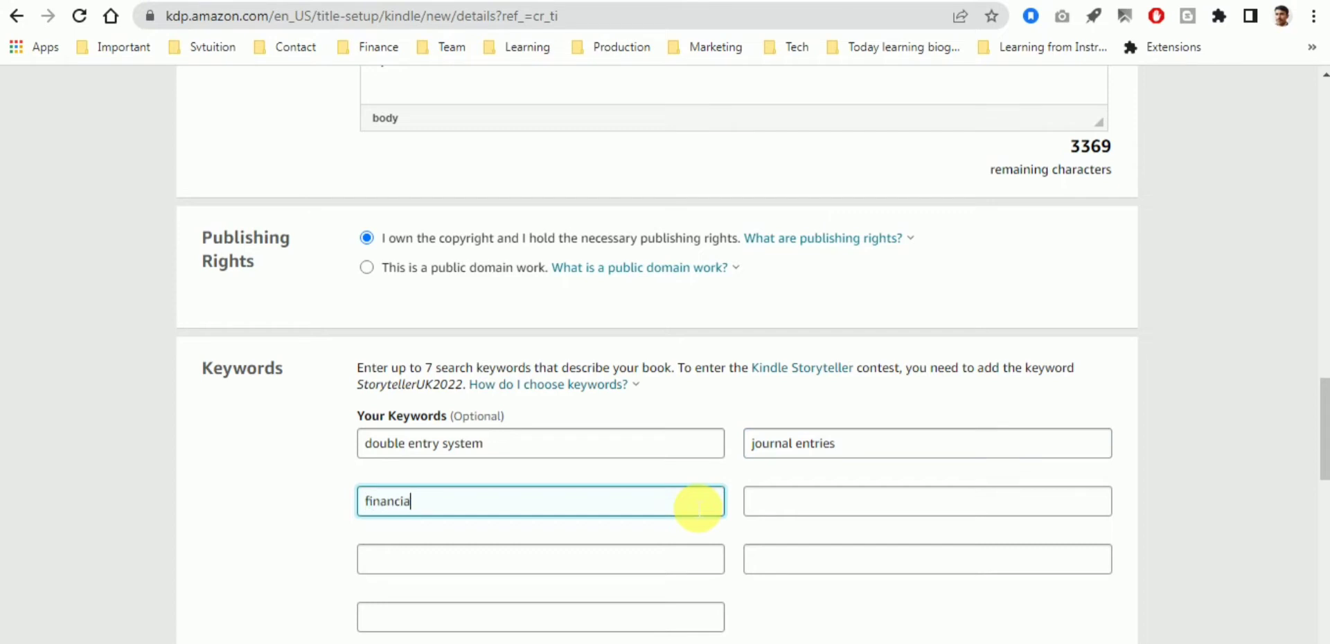
type("l accounting")
scroll(703, 508, "down", 2)
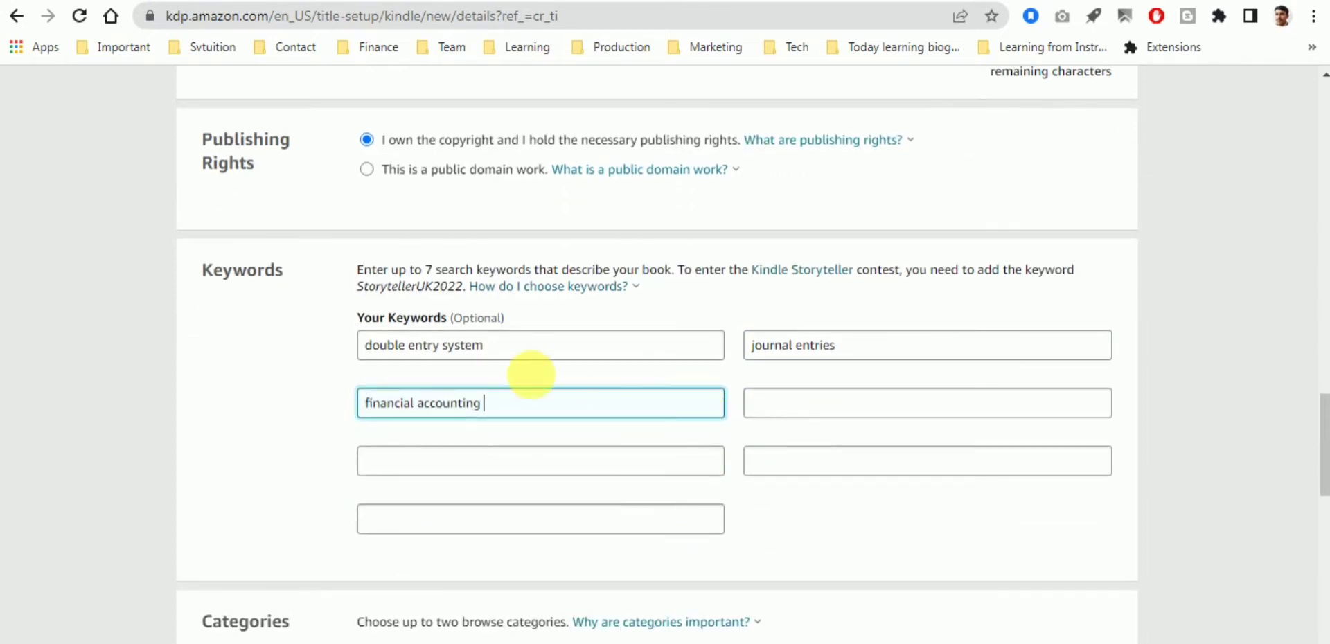
left_click_drag(424, 270, 557, 270)
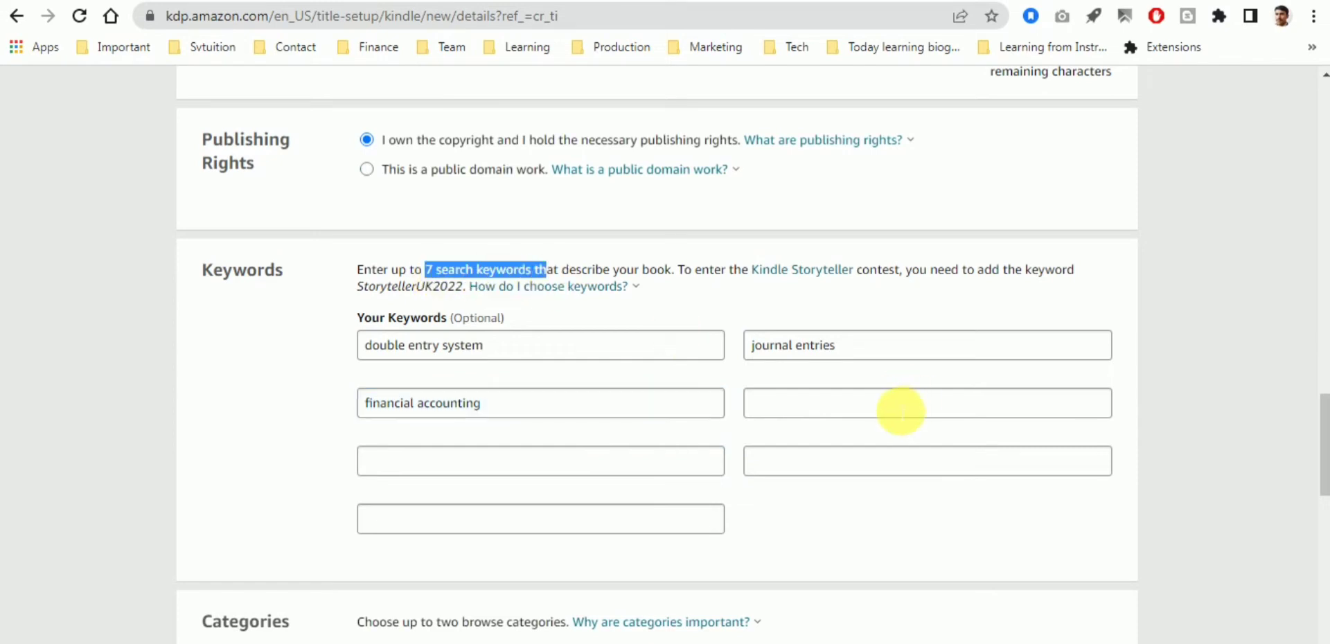
left_click(899, 408)
type("accou")
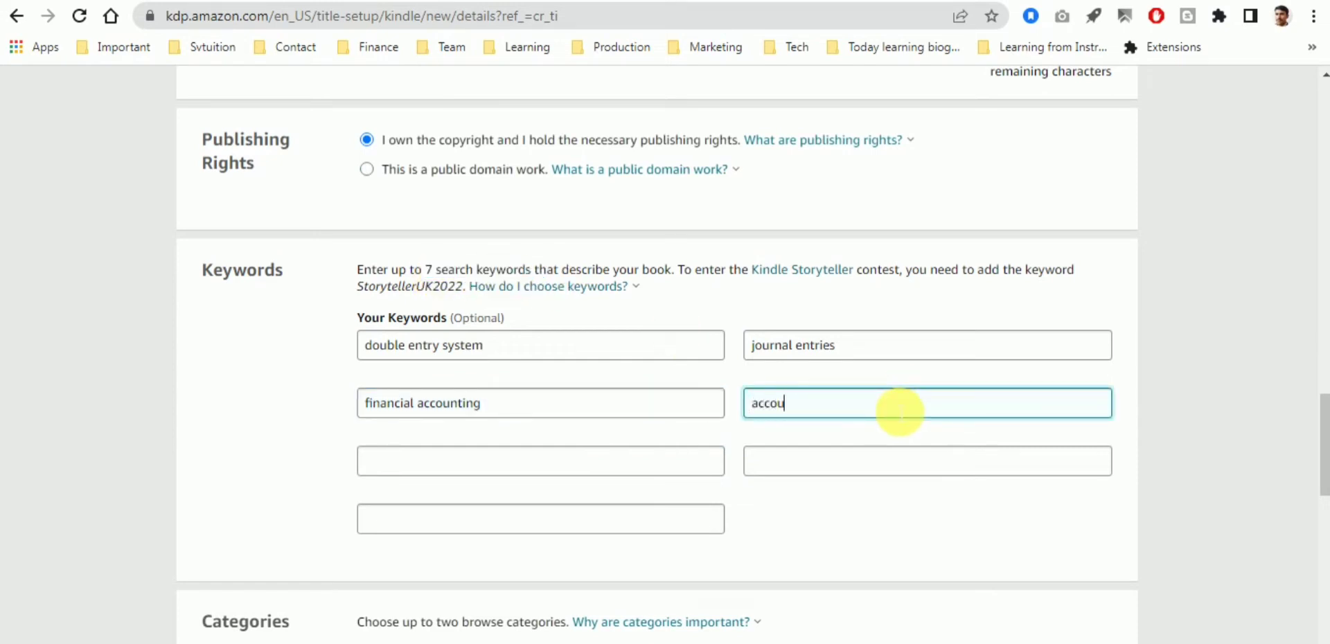
type("nting ebook")
- Fill the last three search keywords with "accounts ebook", "accounting" and "accounting entries ebook"
left_click(610, 476)
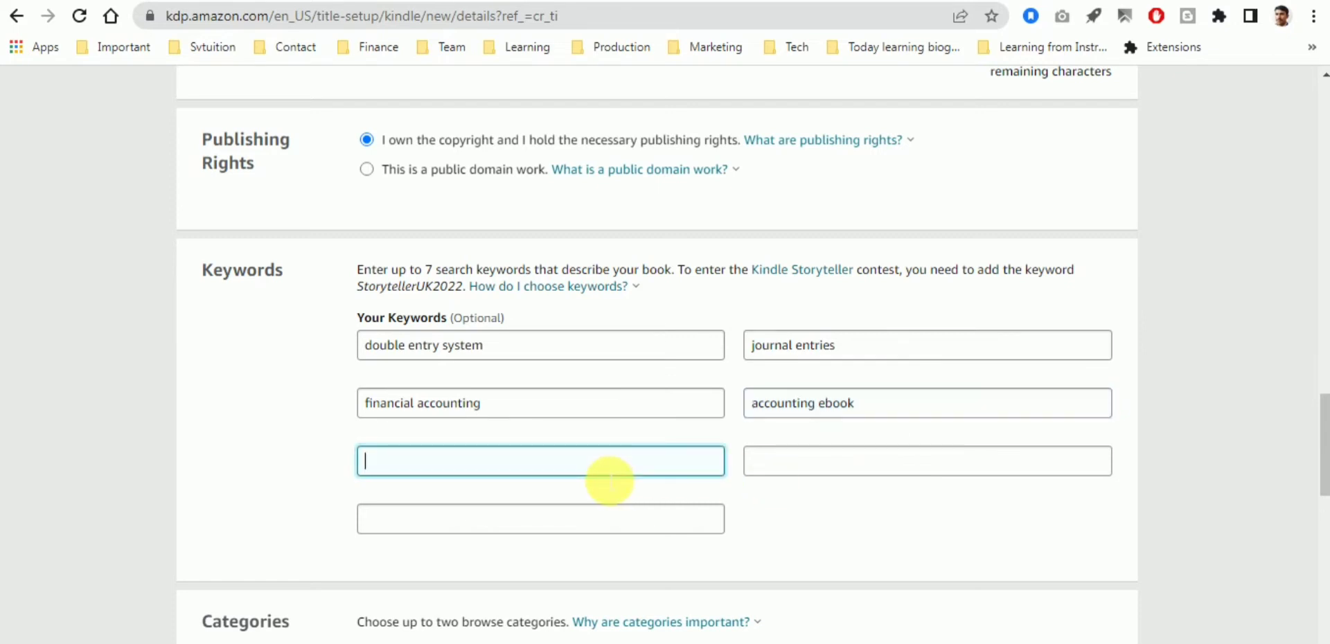
type("accounts ebook")
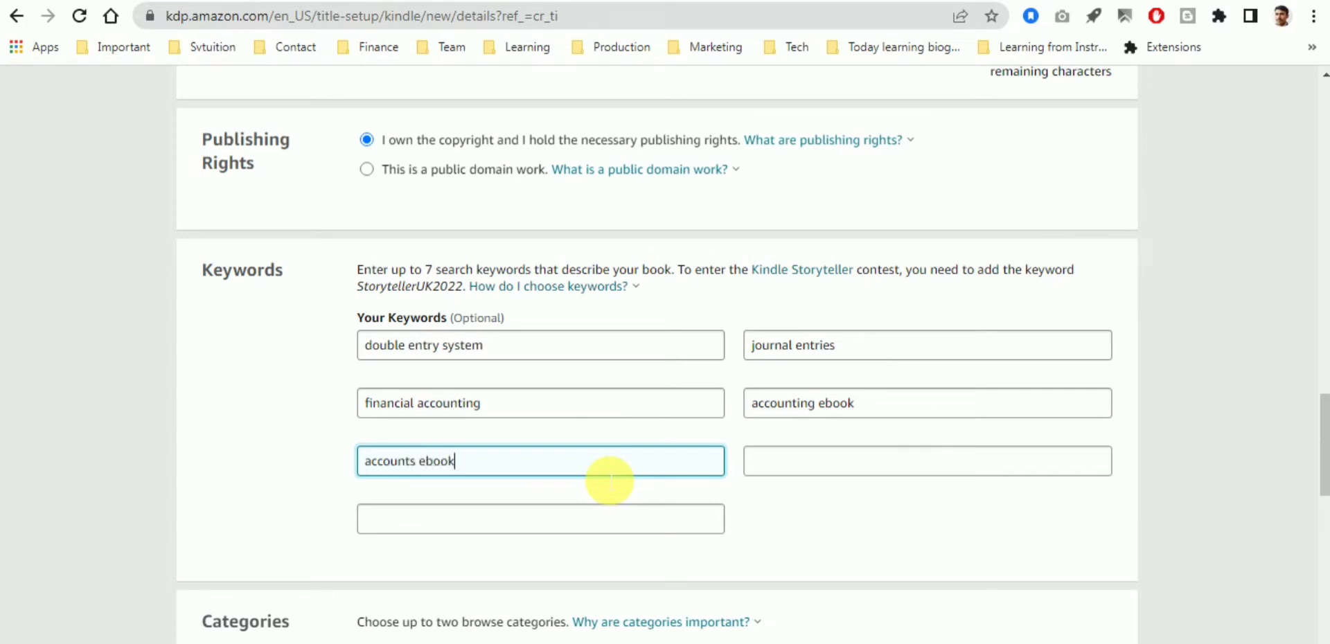
scroll(610, 478, "down", 1)
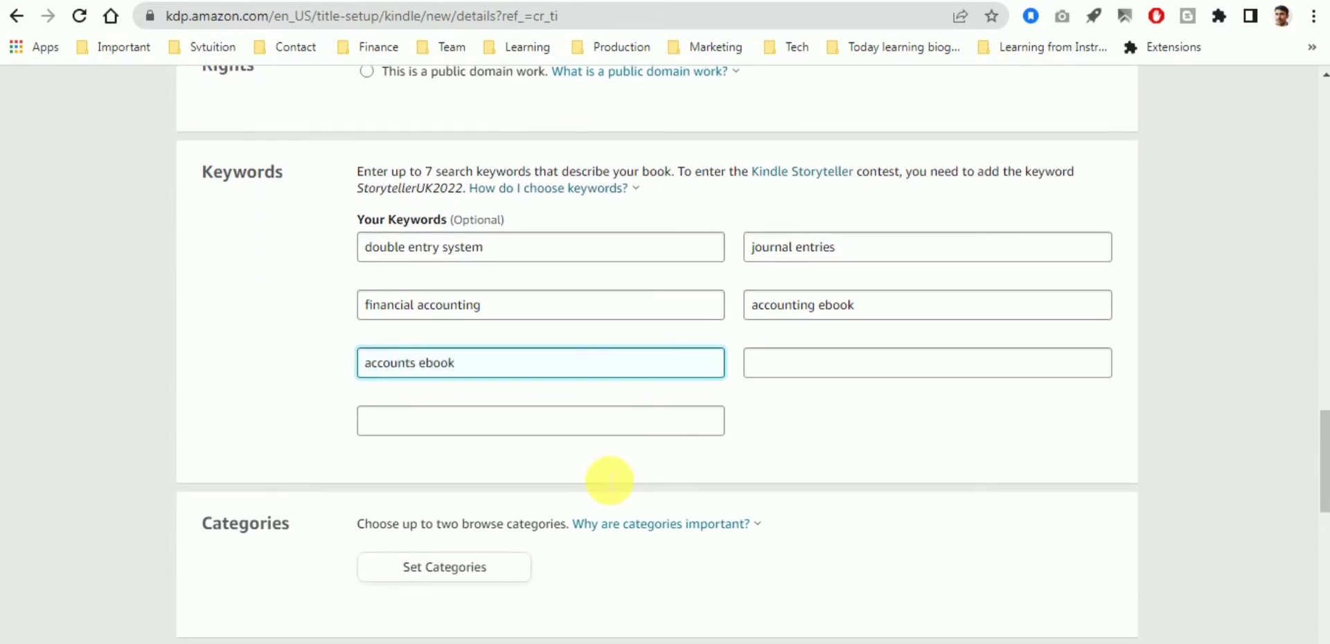
left_click(815, 376)
type("accounting")
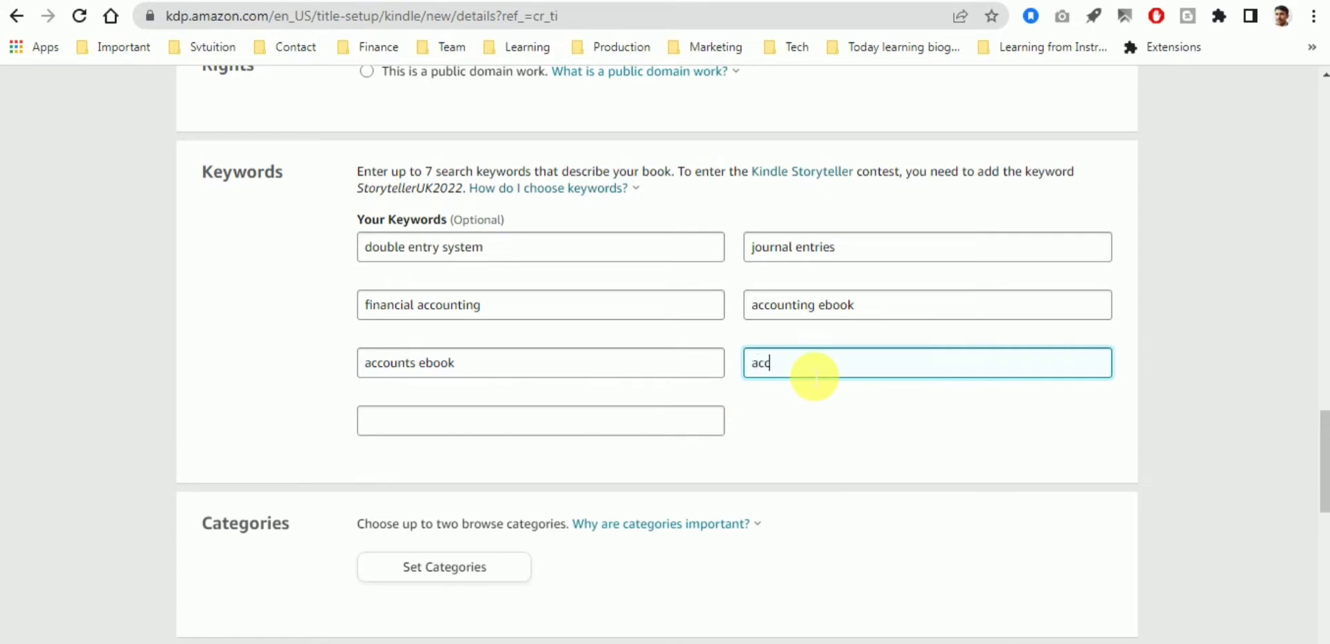
left_click(691, 438)
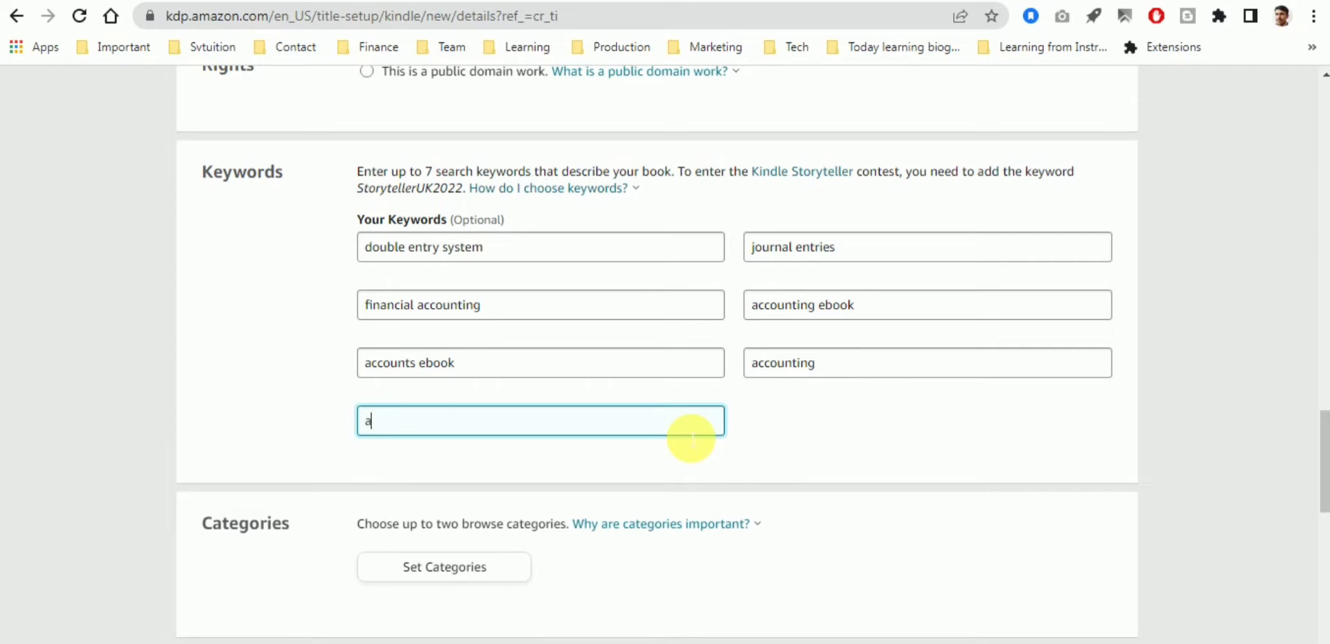
type("accounting")
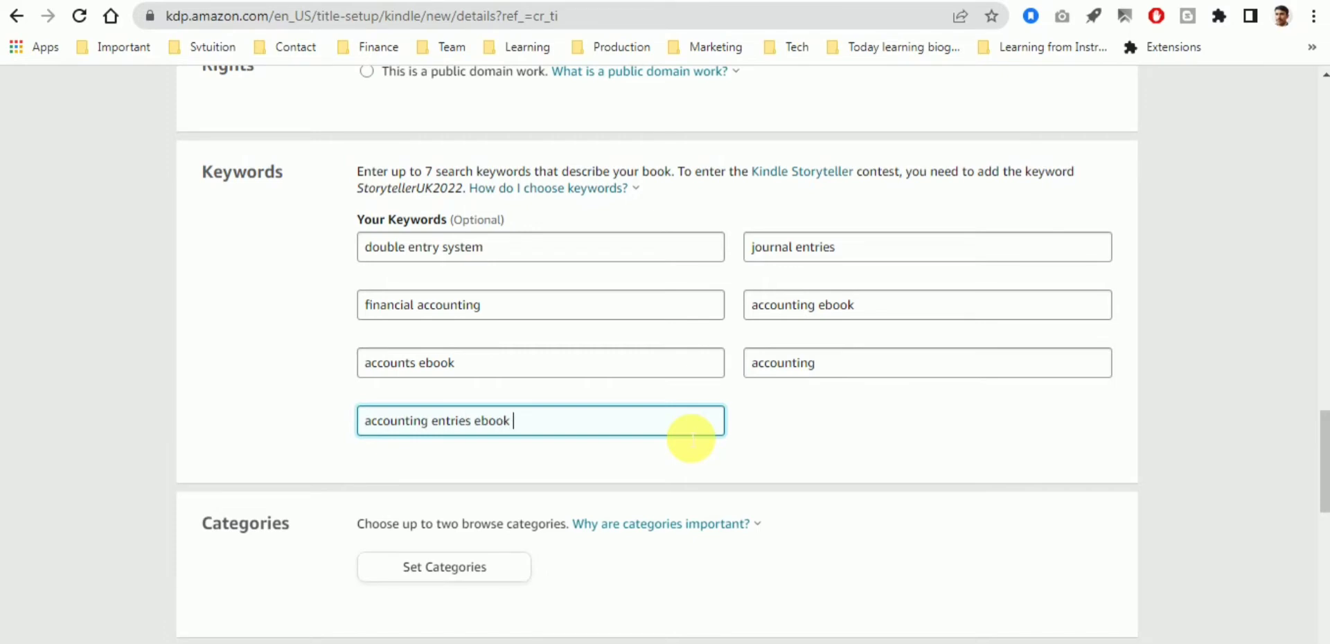
type(" entries ebook")
- Set the book's categories to General and Financial under Nonfiction > Business & Economics > Accounting and save them
scroll(688, 439, "down", 2)
left_click(499, 467)
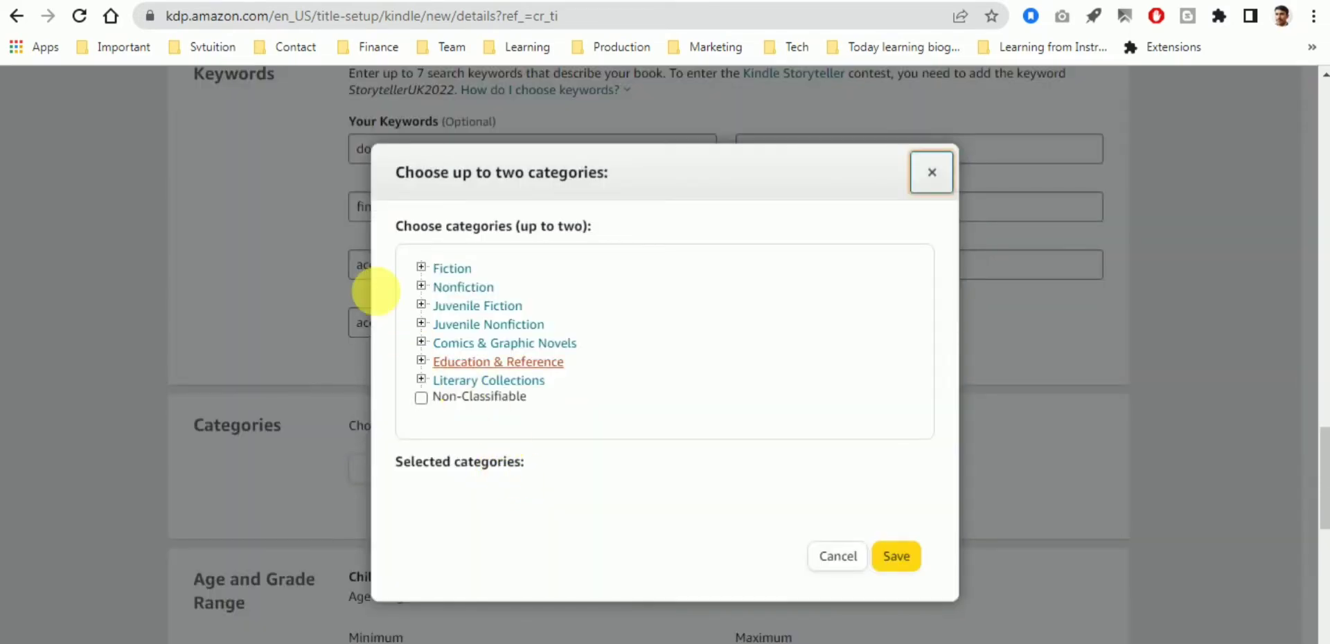
left_click(424, 361)
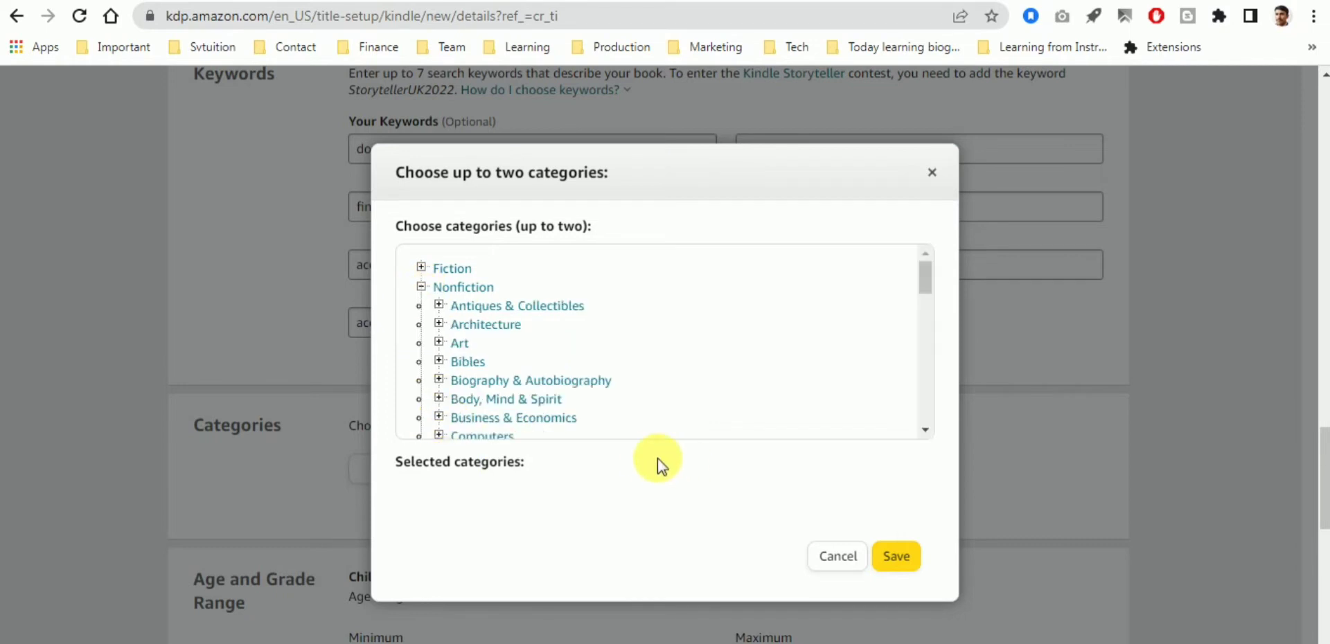
scroll(457, 336, "down", 2)
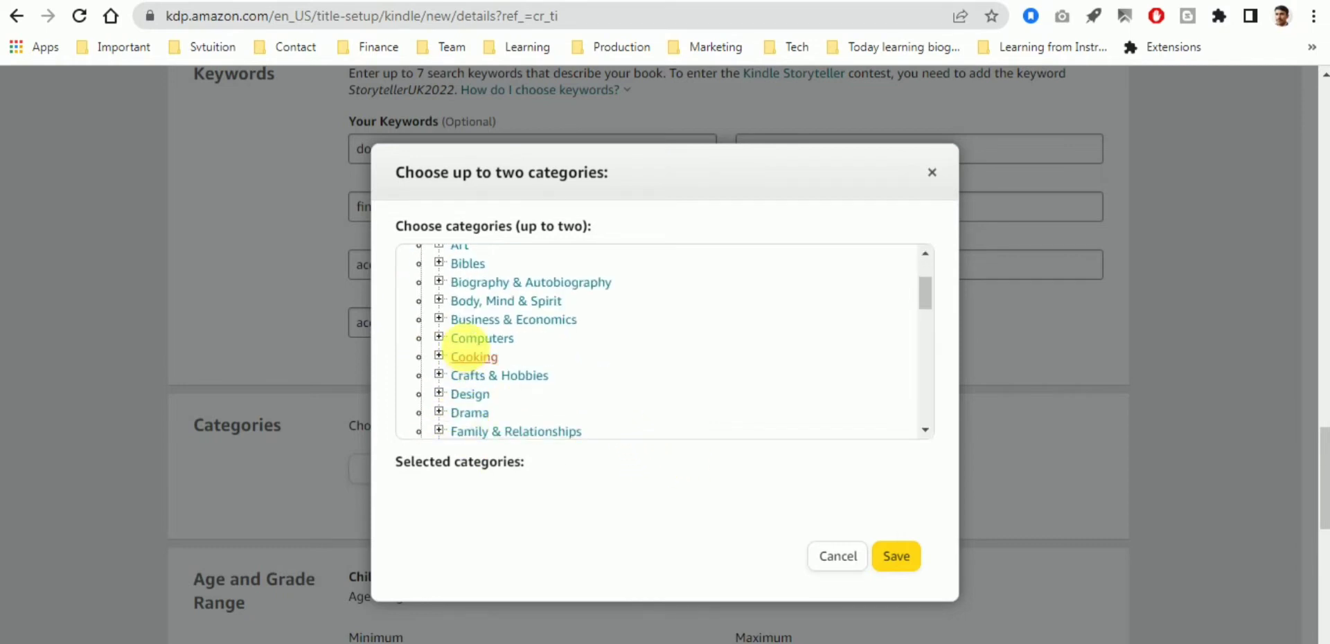
left_click(439, 320)
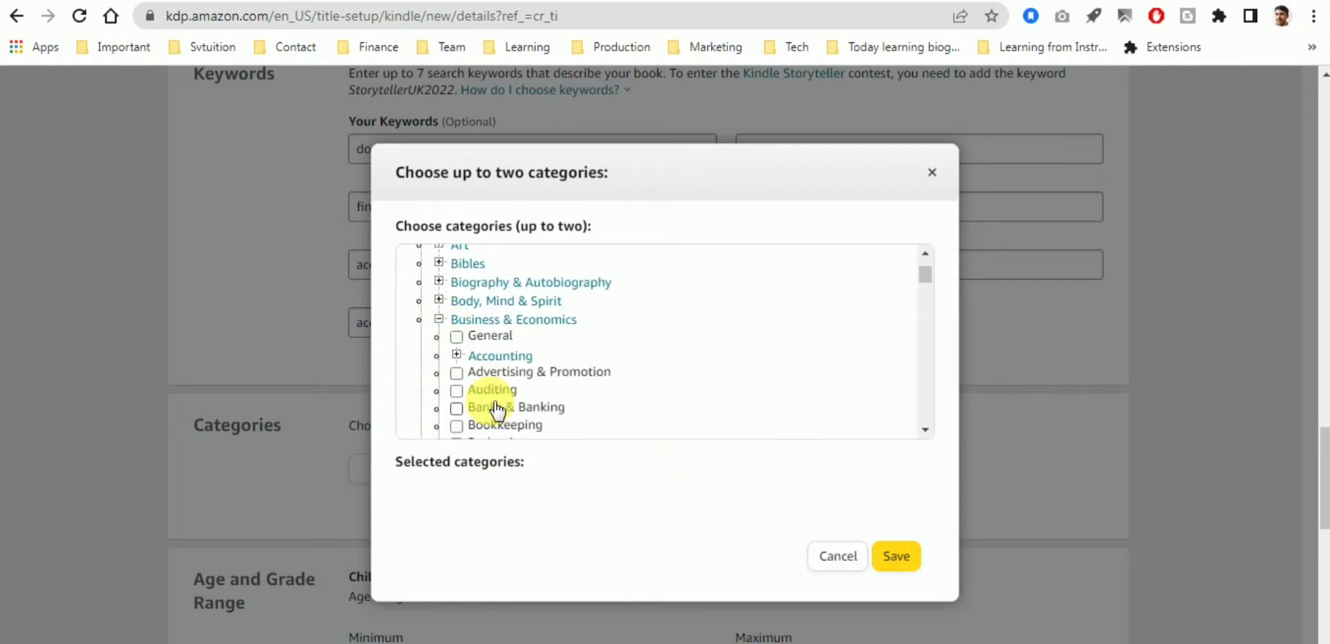
left_click(456, 355)
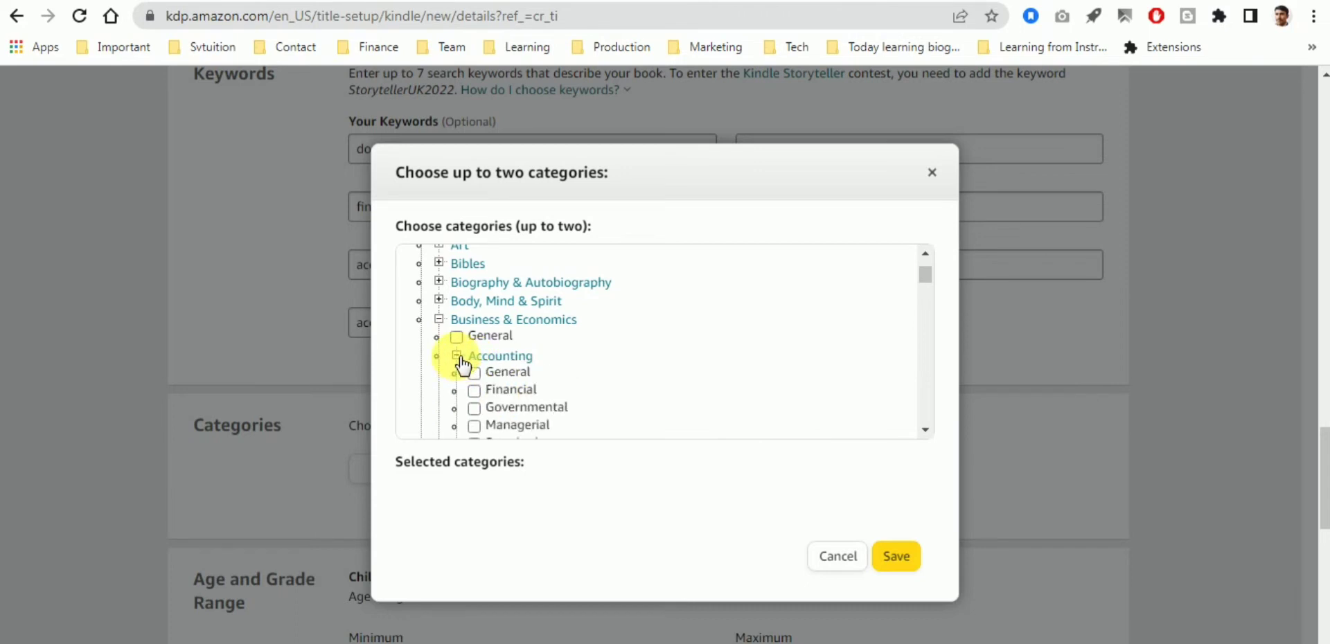
left_click(472, 374)
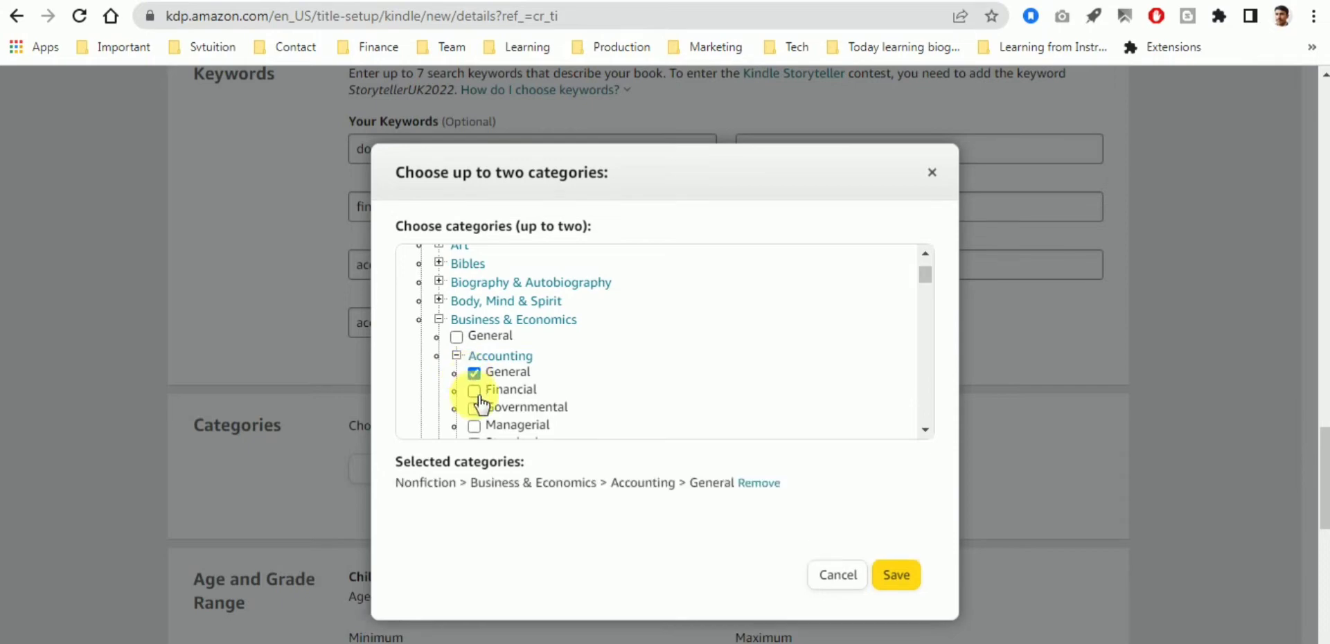
left_click(473, 391)
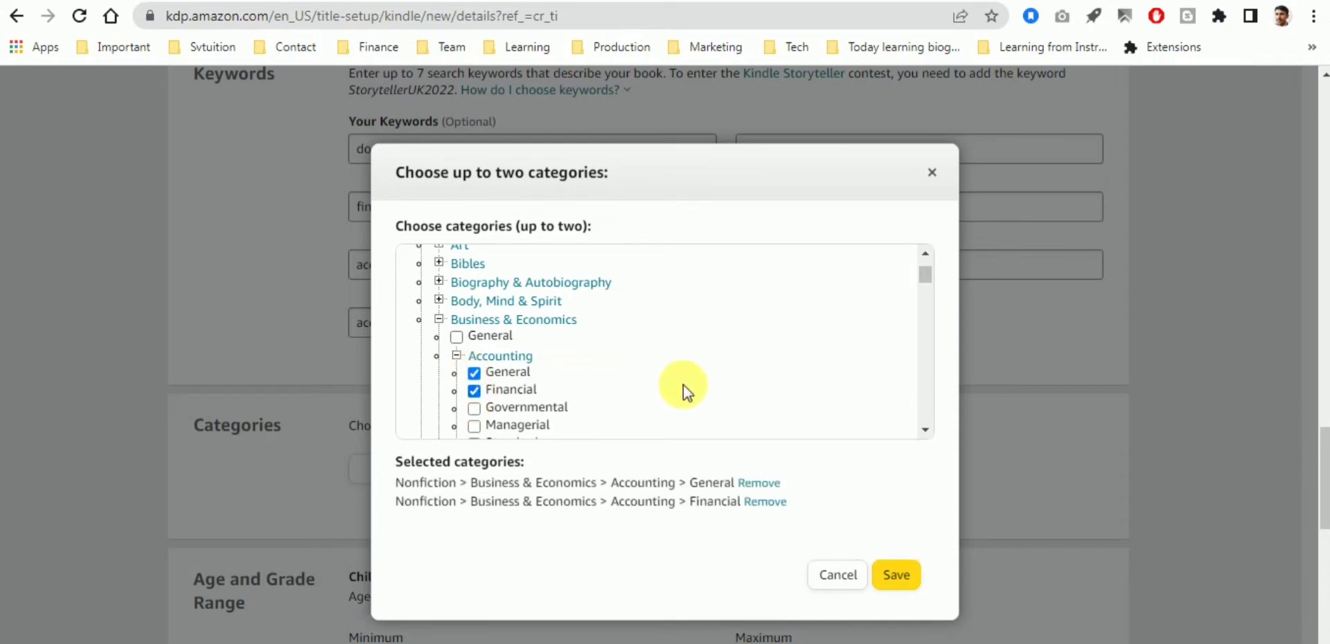
scroll(721, 392, "down", 5)
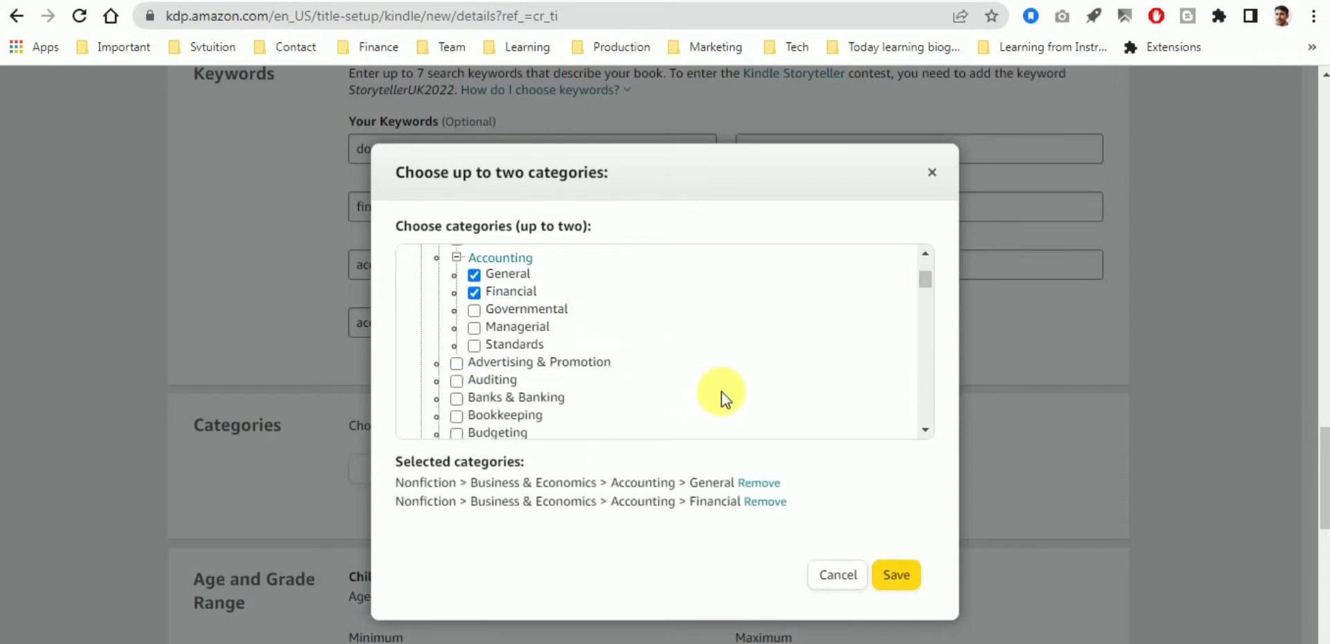
scroll(859, 388, "down", 3)
left_click(896, 575)
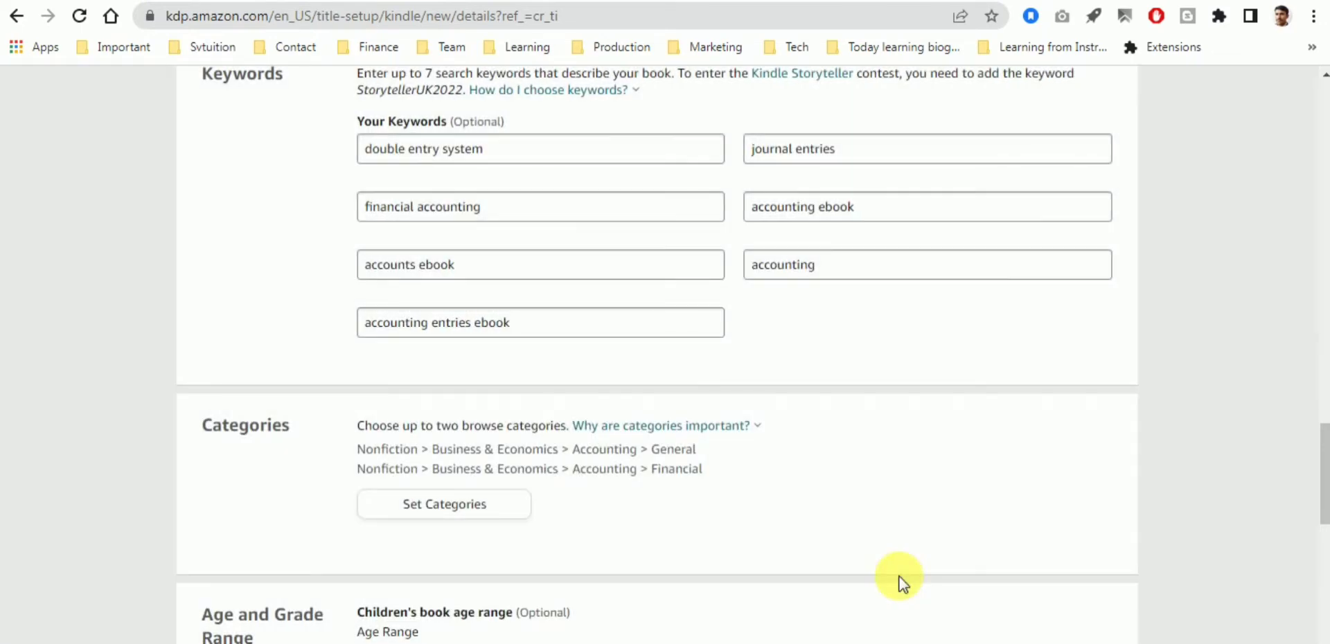
- Set the children's book age range to a minimum of 16 and a maximum of 18+
scroll(898, 584, "down", 4)
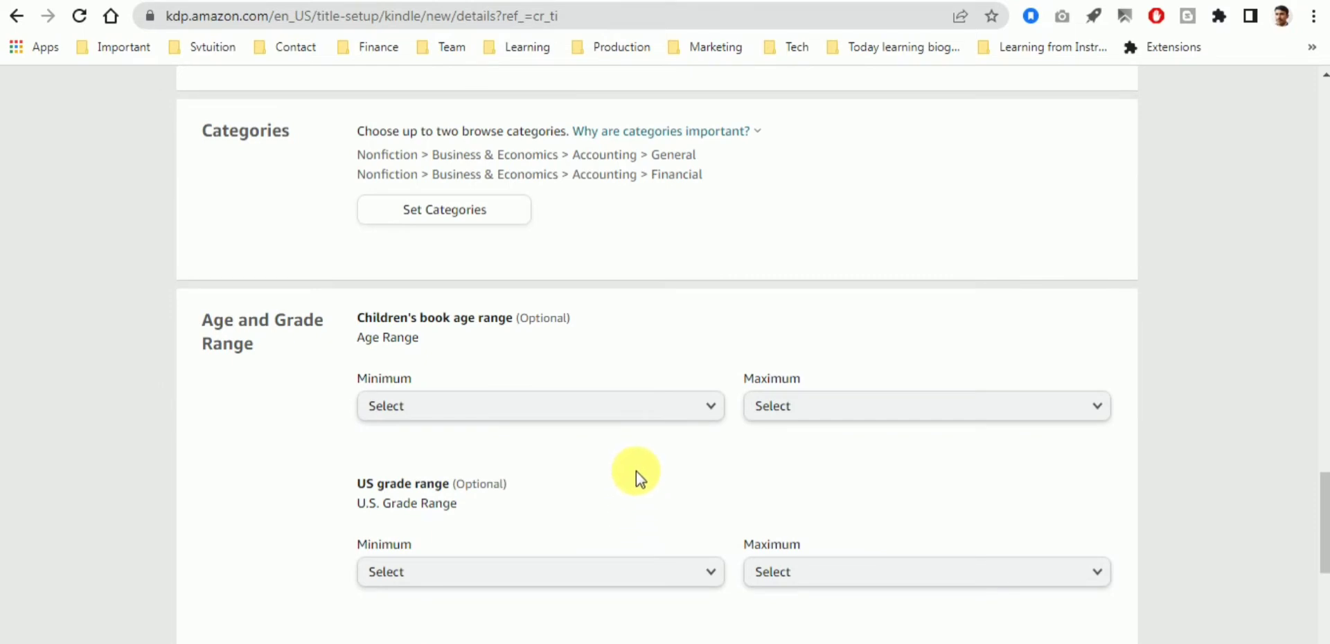
left_click(683, 414)
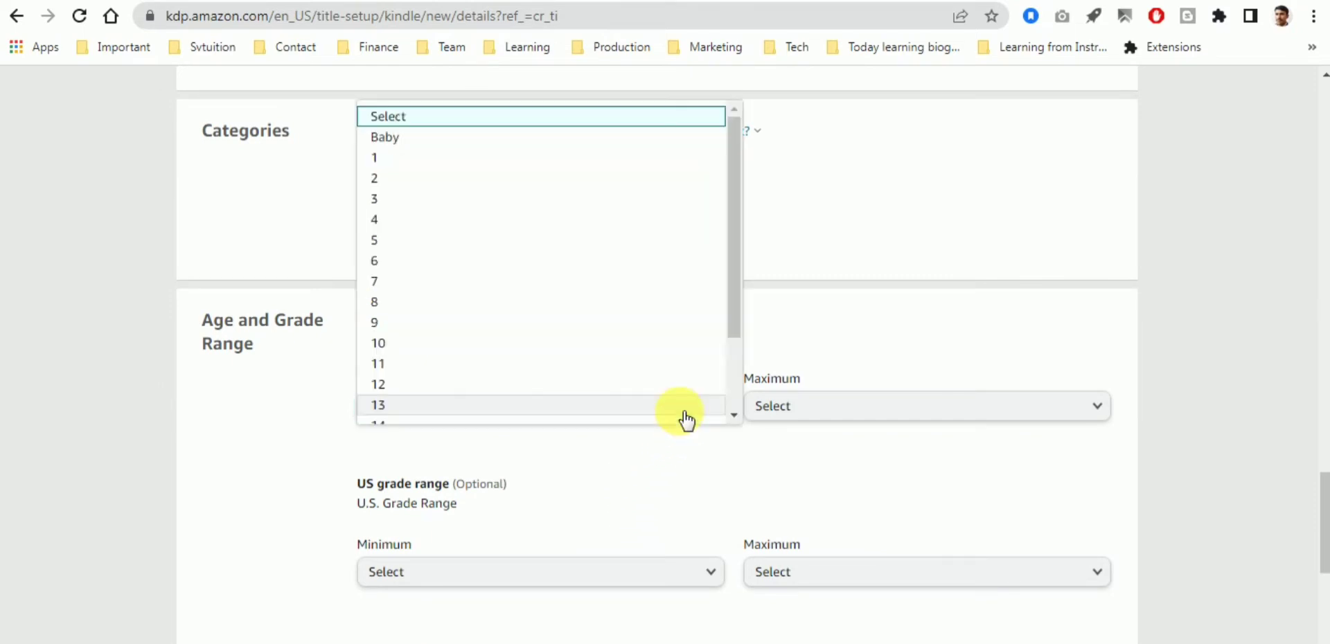
scroll(659, 392, "down", 2)
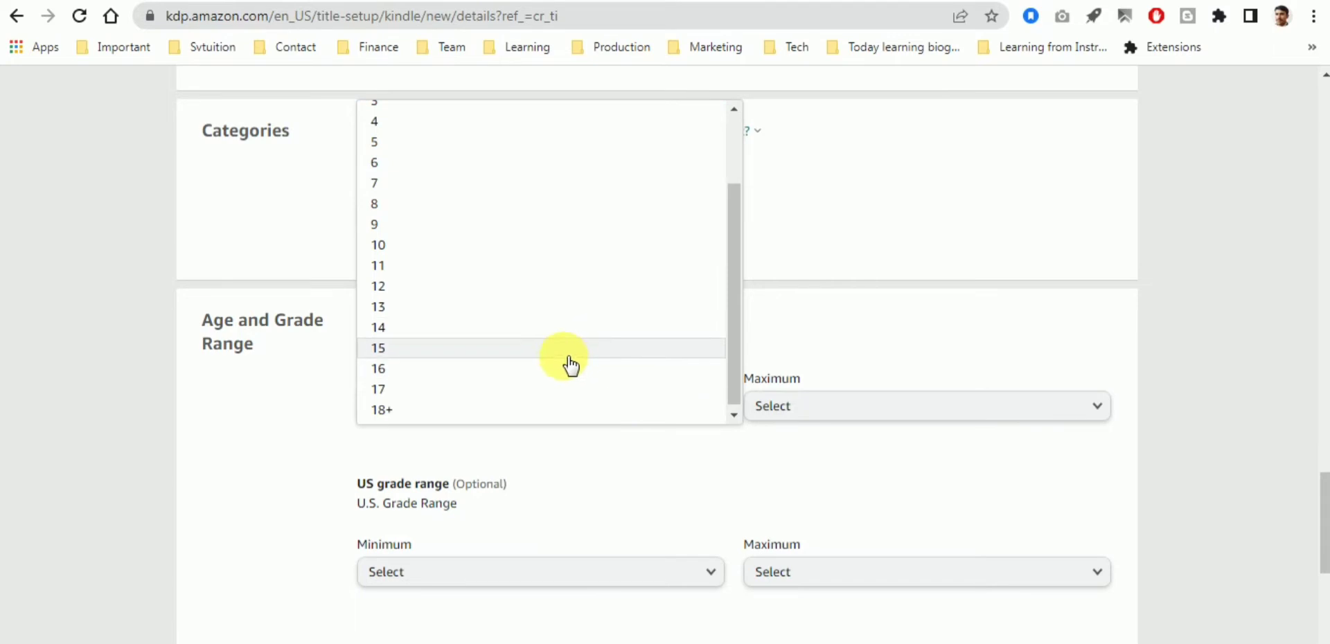
left_click(564, 371)
scroll(662, 447, "down", 1)
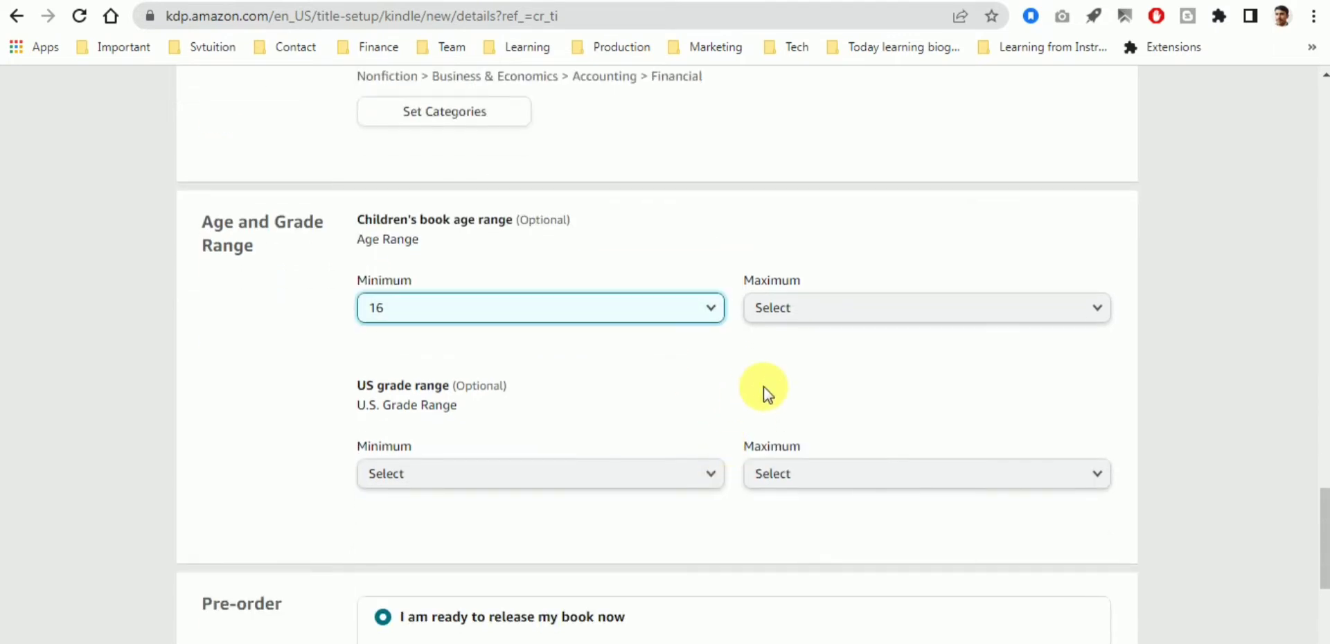
left_click(798, 315)
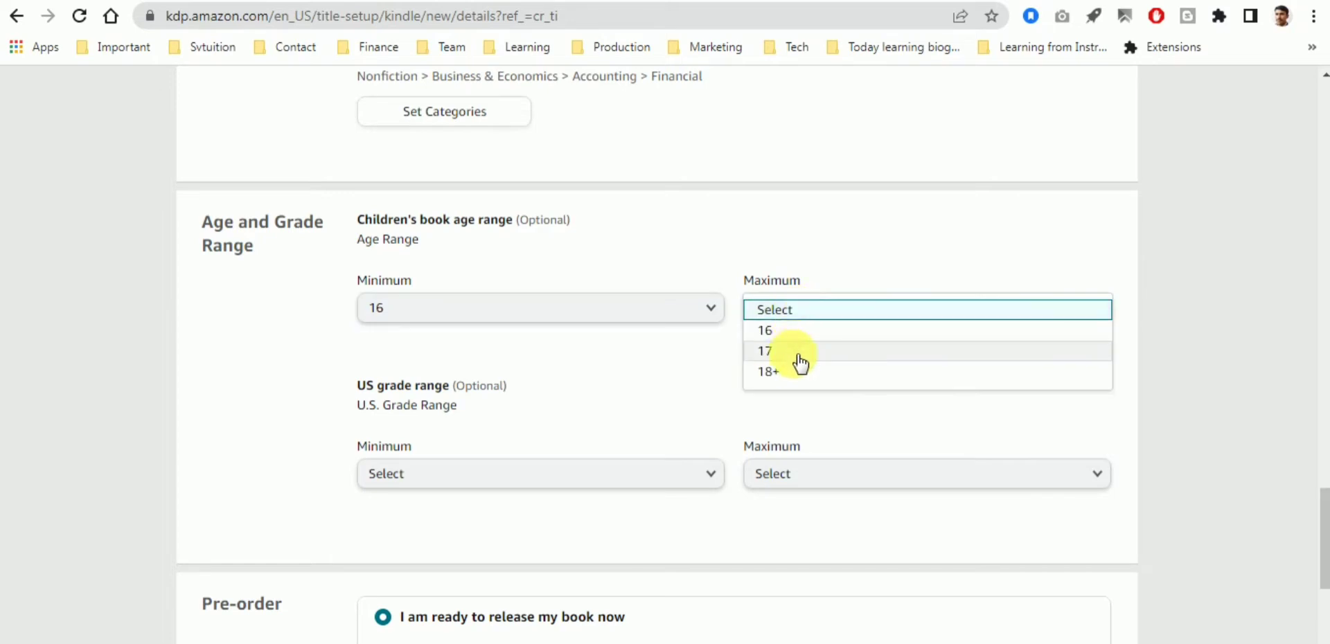
left_click(797, 372)
- Set the US grade range from 10th grade to 12th grade, and save the details to continue to the eBook content page
left_click(618, 480)
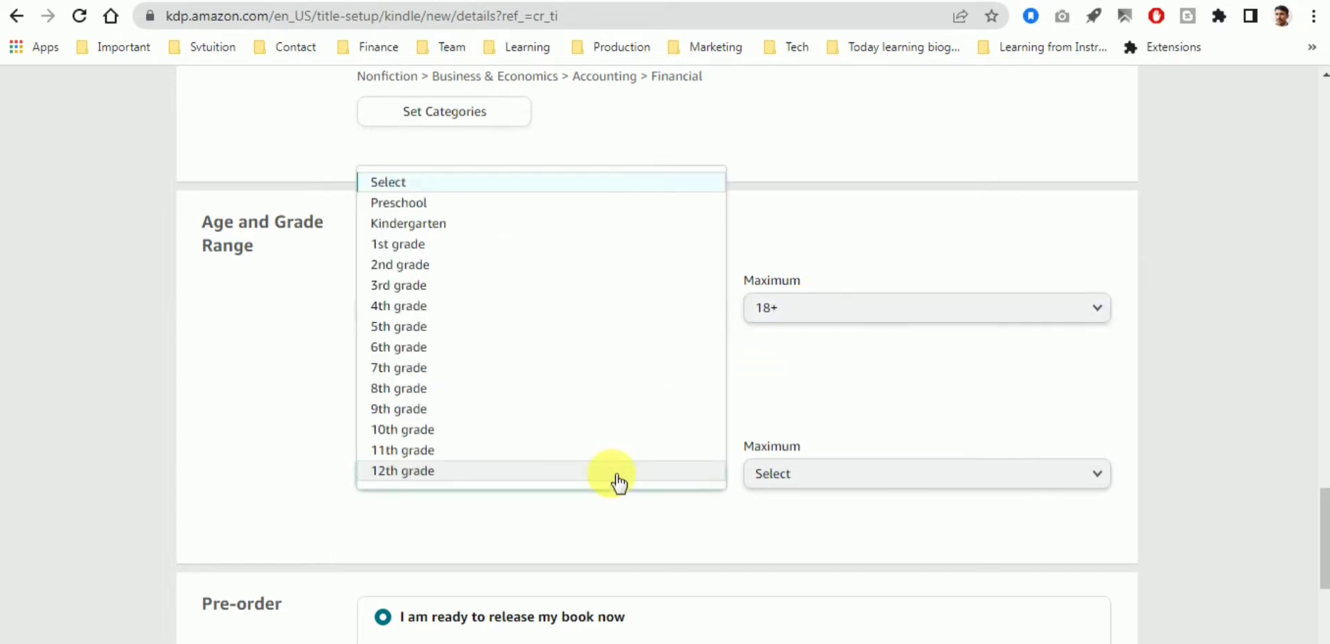
left_click(475, 436)
scroll(647, 497, "down", 1)
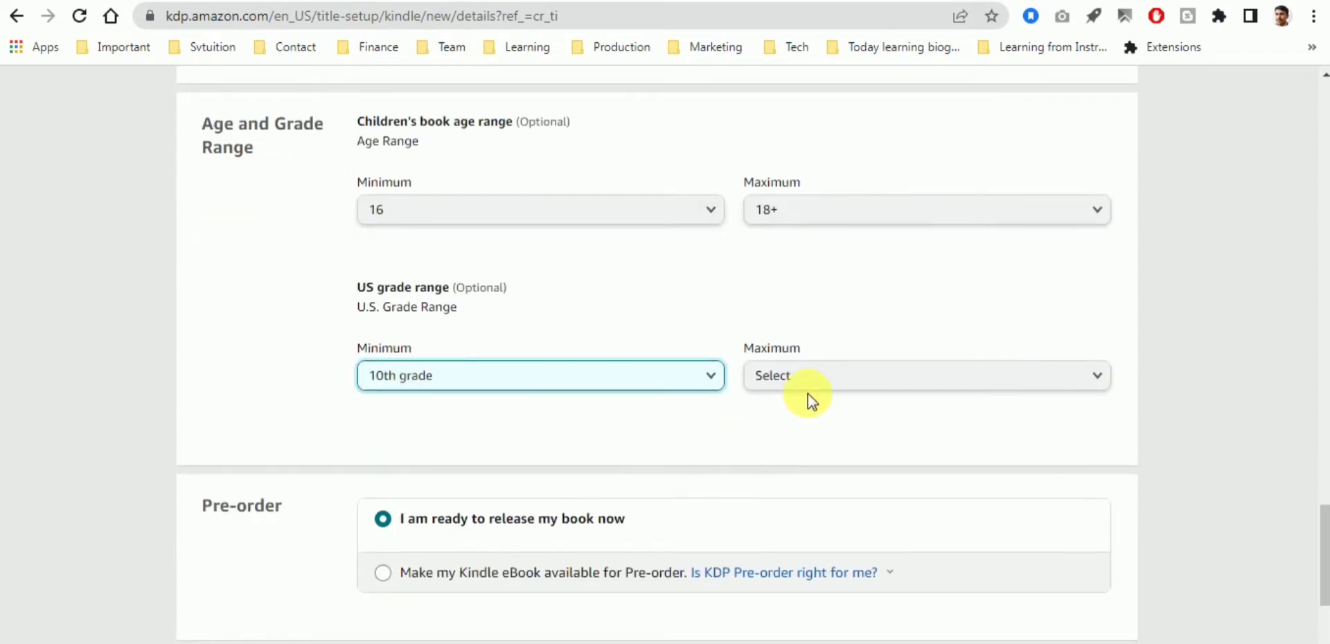
left_click(817, 388)
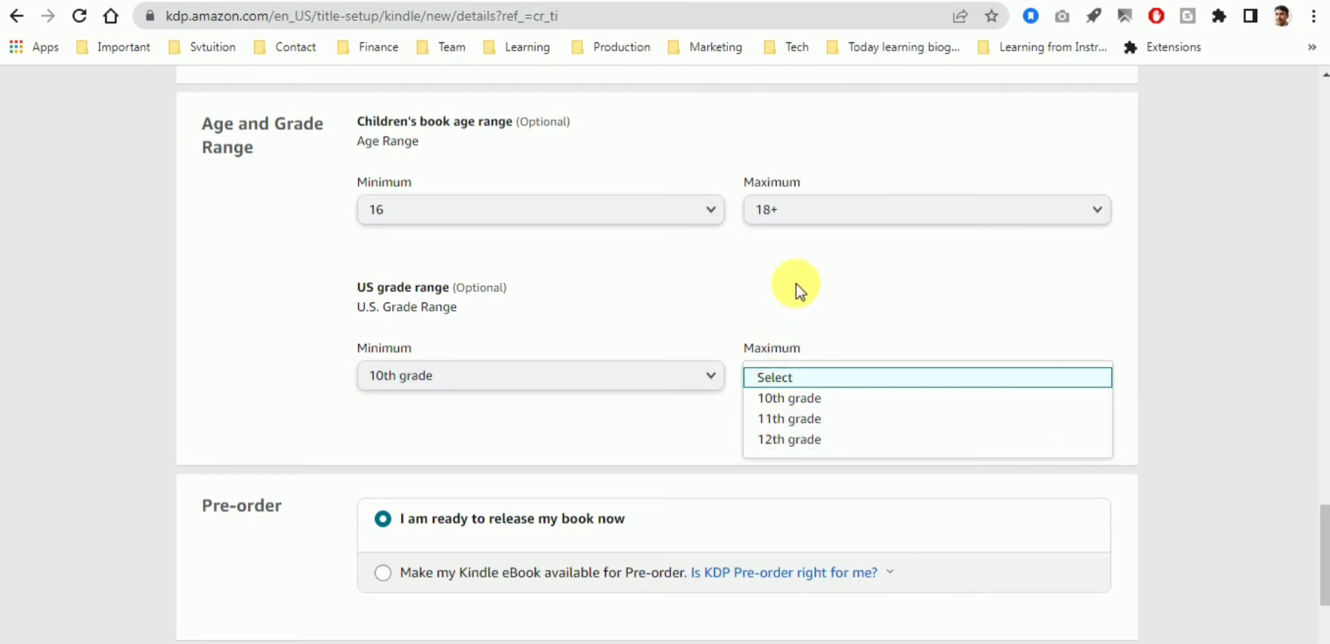
left_click(779, 440)
scroll(758, 401, "down", 3)
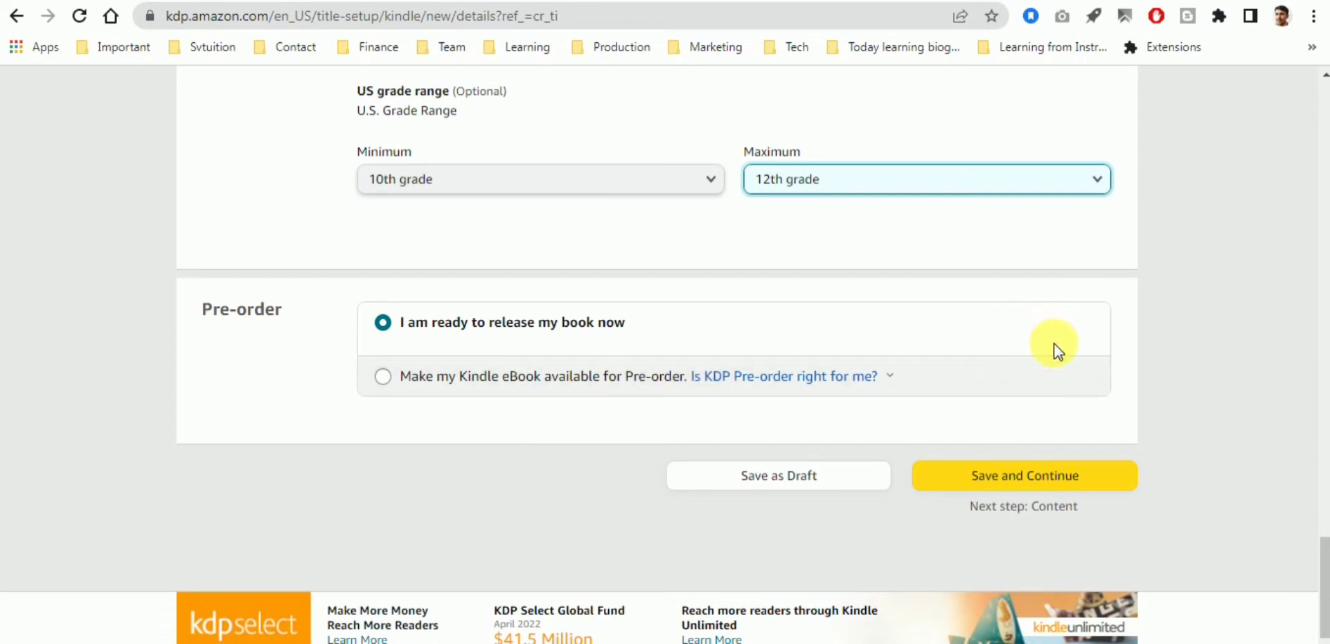
left_click(1032, 475)
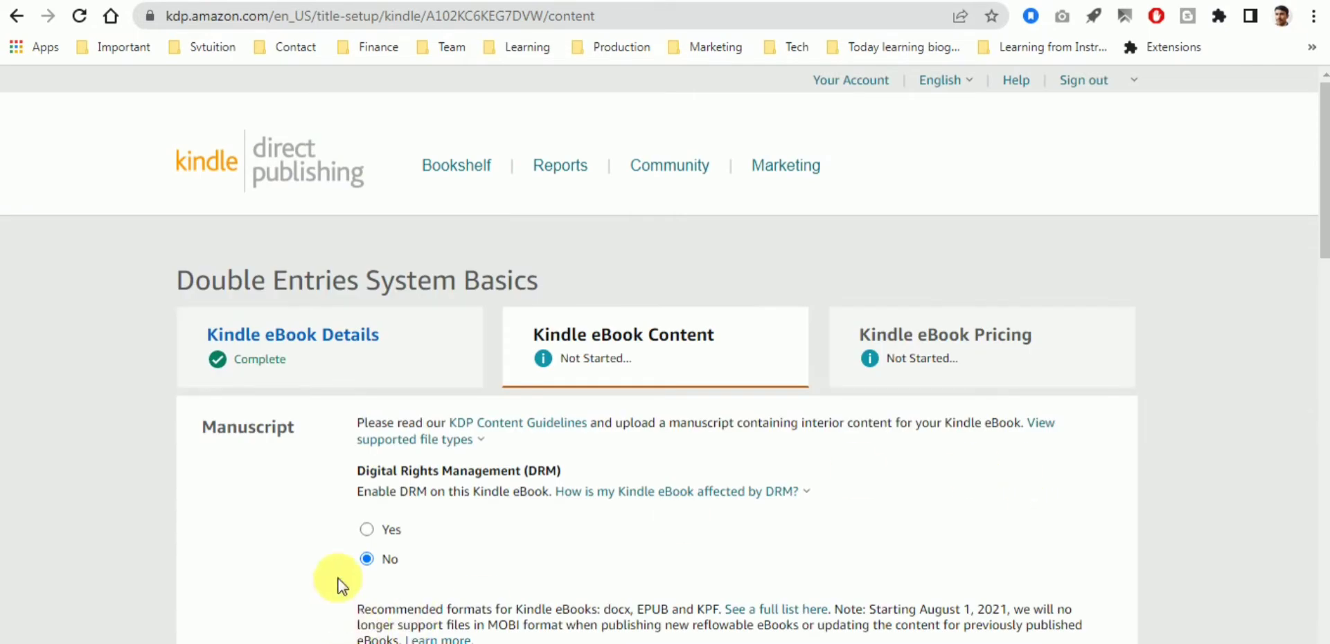
- Read the explanation of how DRM affects the Kindle eBook and enable Digital Rights Management for it
left_click_drag(398, 493, 500, 496)
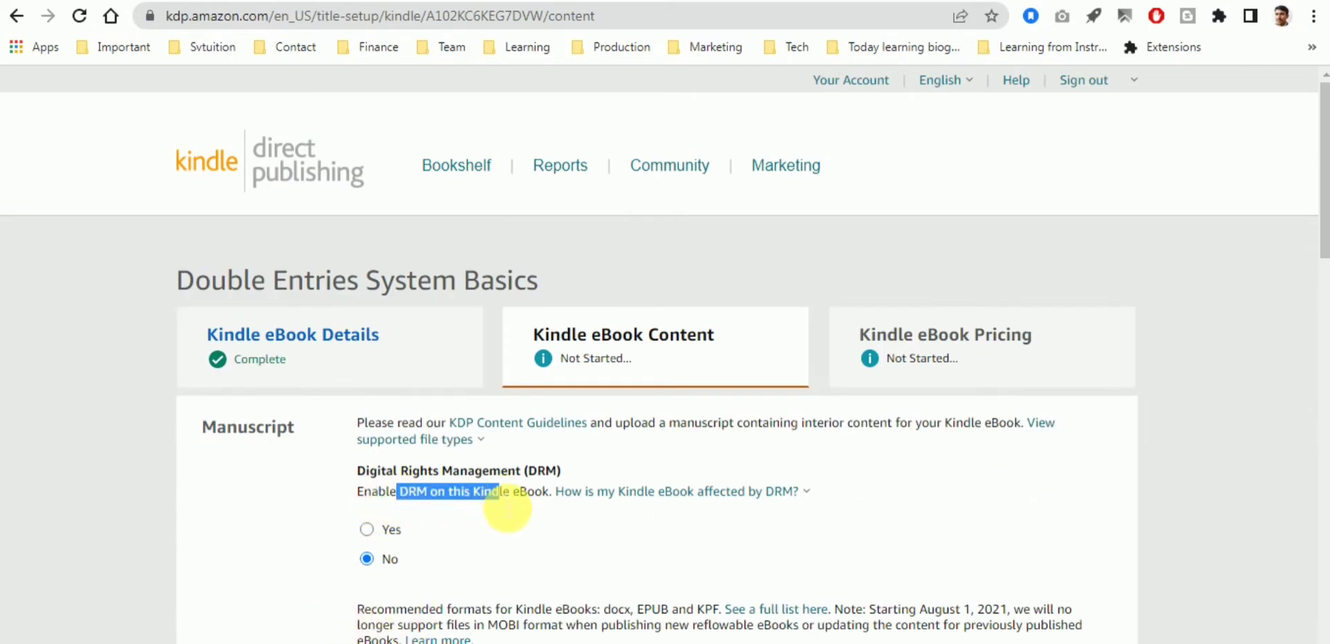
left_click(812, 492)
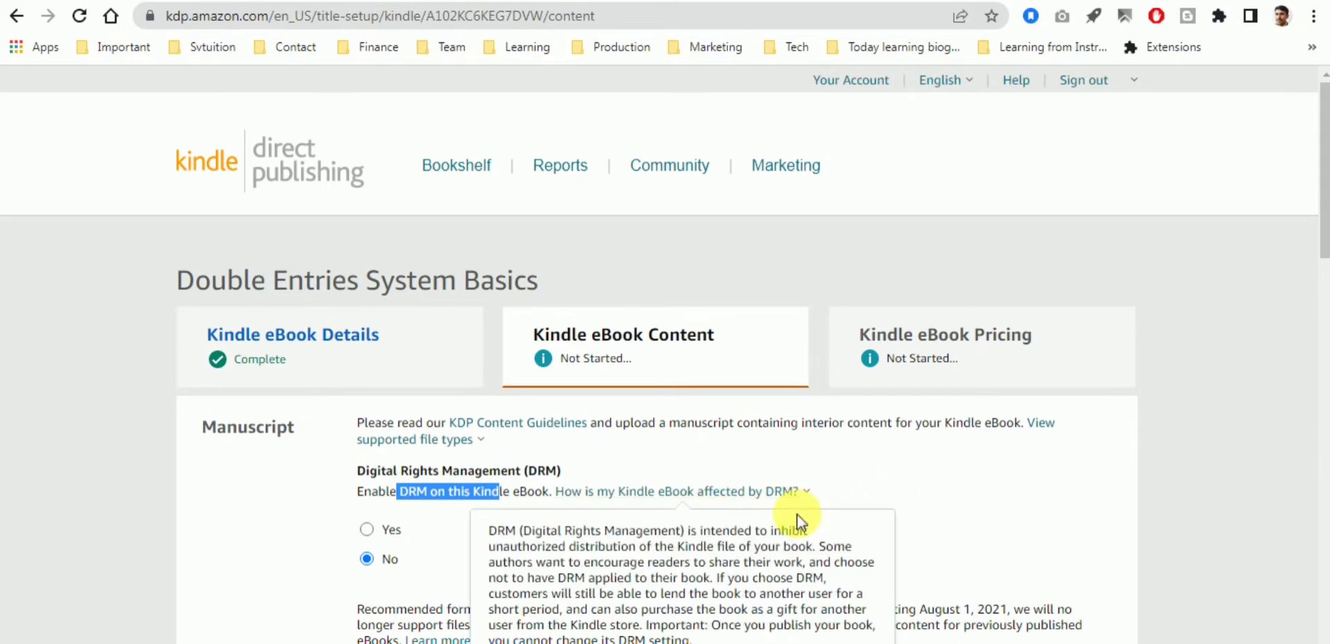
scroll(796, 561, "down", 1)
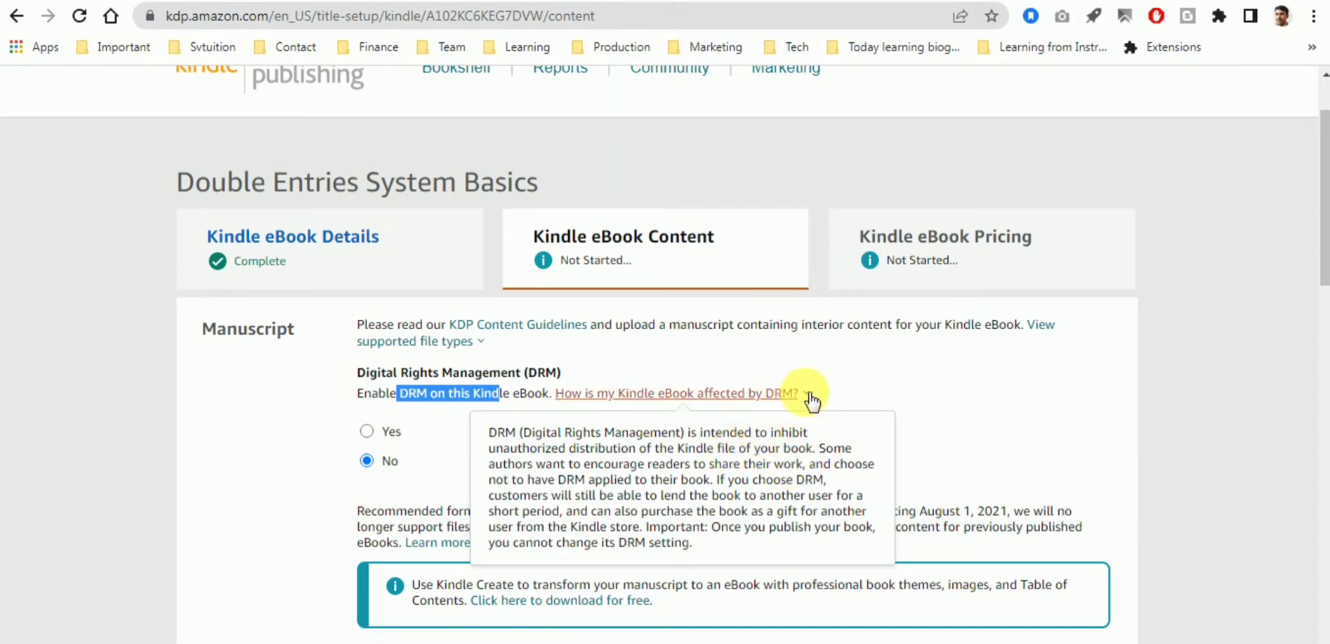
left_click(350, 435)
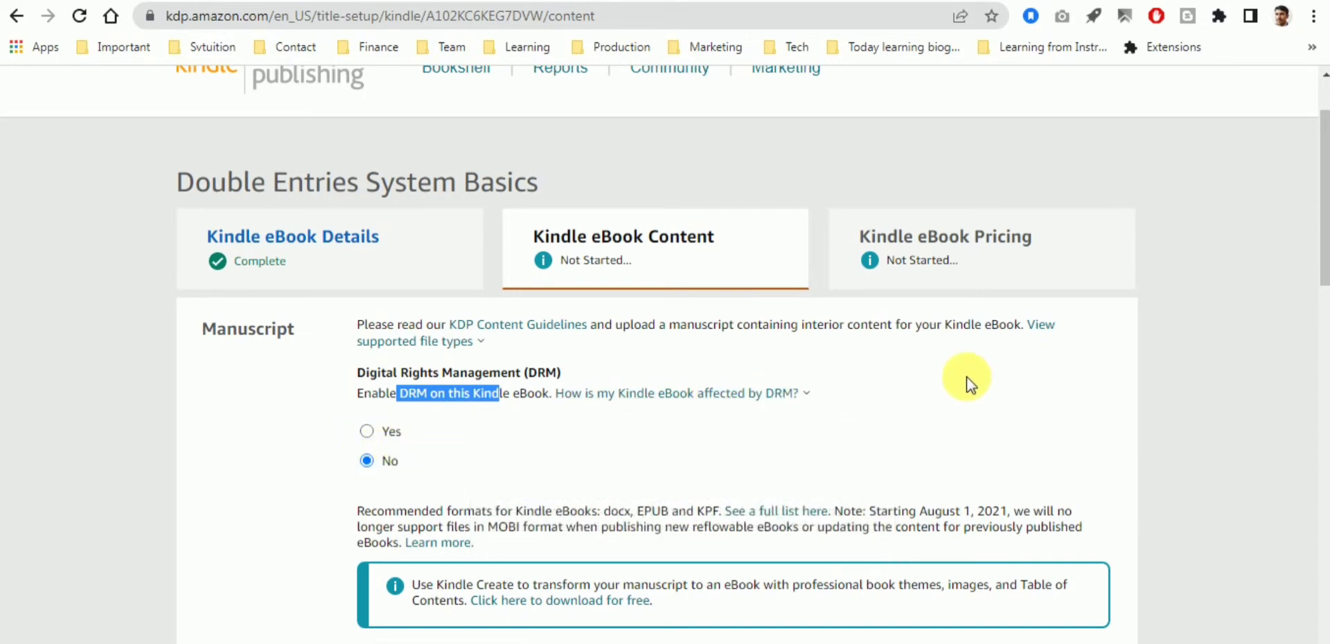
left_click(806, 399)
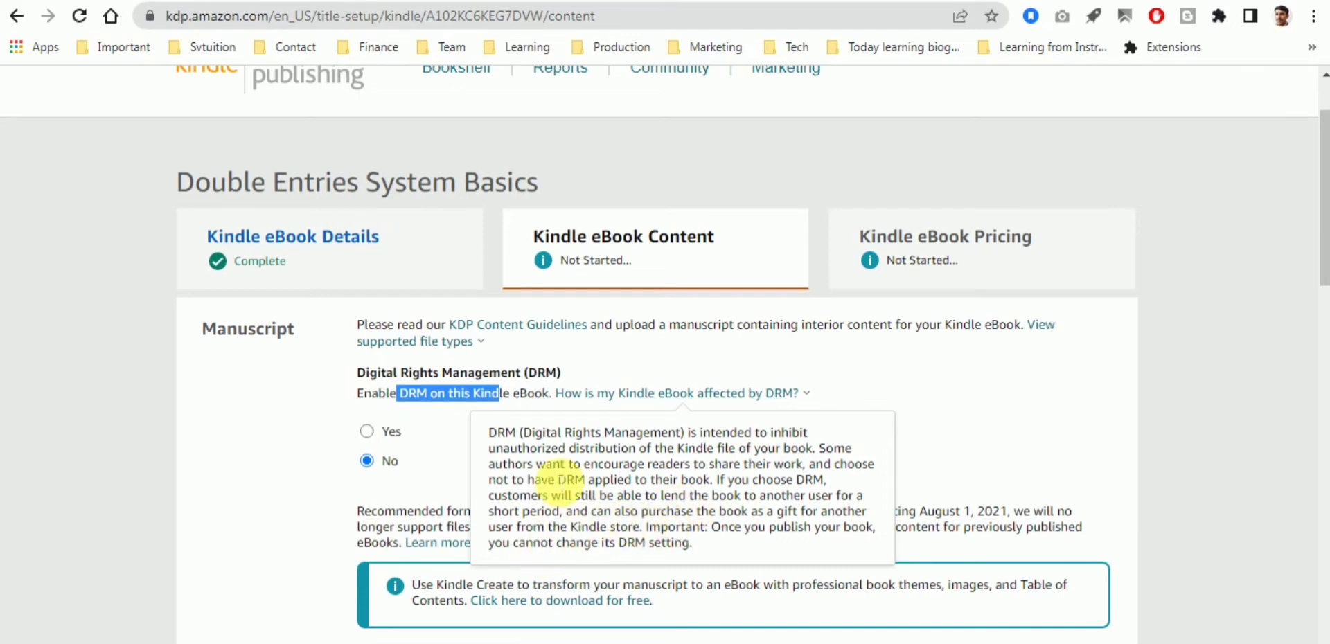
left_click(374, 488)
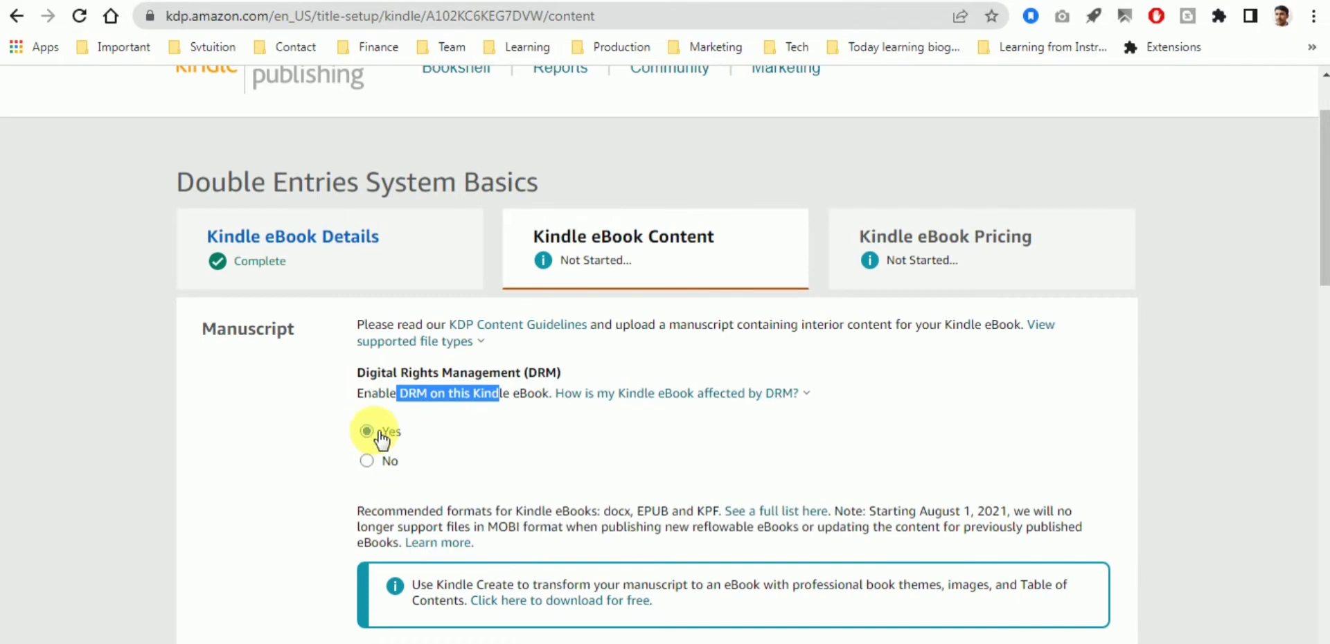
left_click(367, 431)
- Upload the PDF "Double Entries System Basics" from the Downloads subfolder of the same name as the manuscript, continuing with the PDF format
scroll(457, 445, "down", 3)
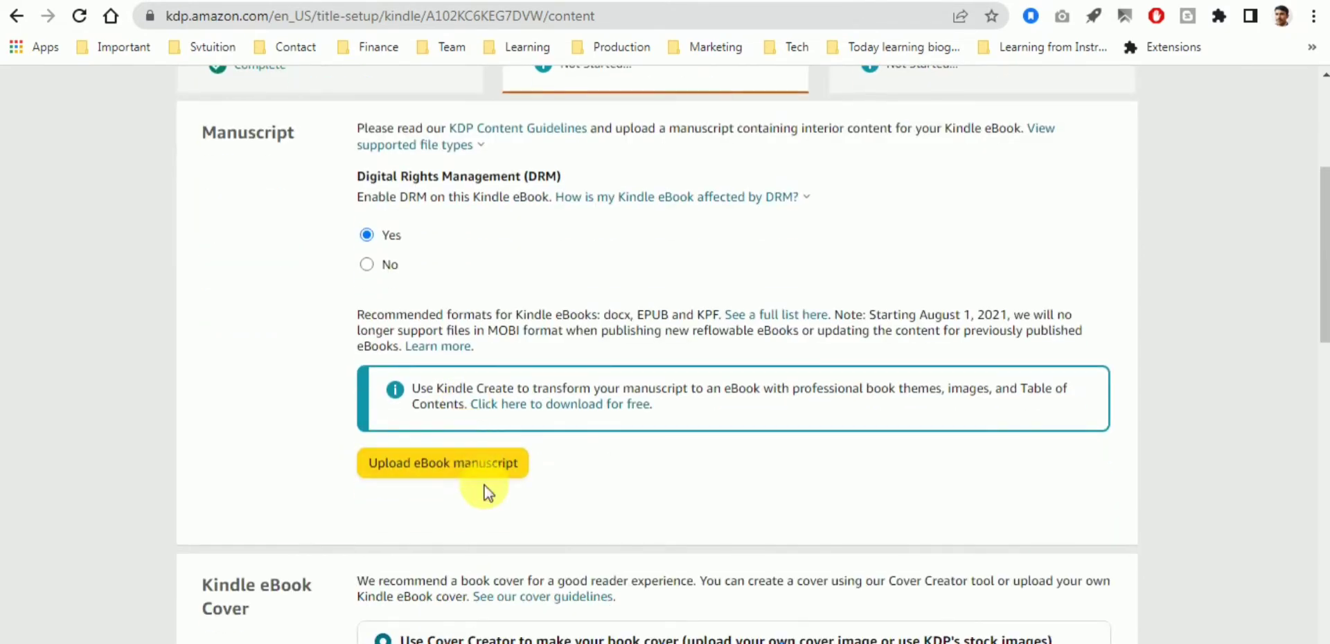
scroll(485, 492, "down", 1)
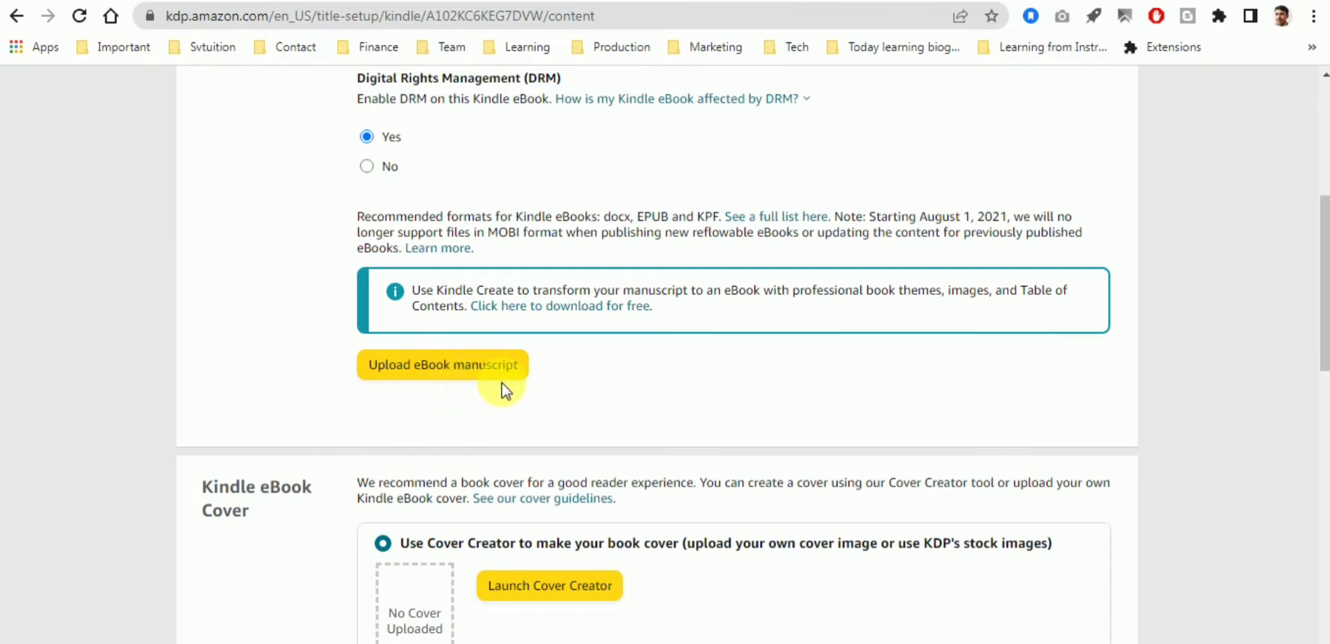
left_click(500, 369)
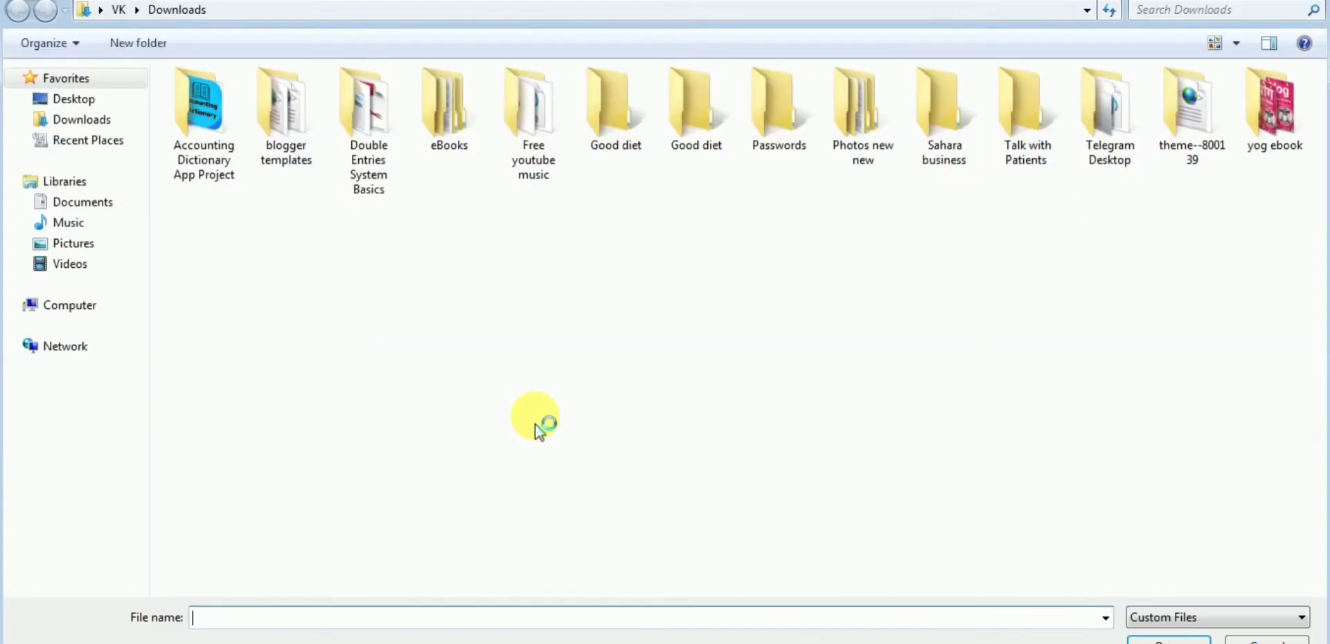
double_click(395, 132)
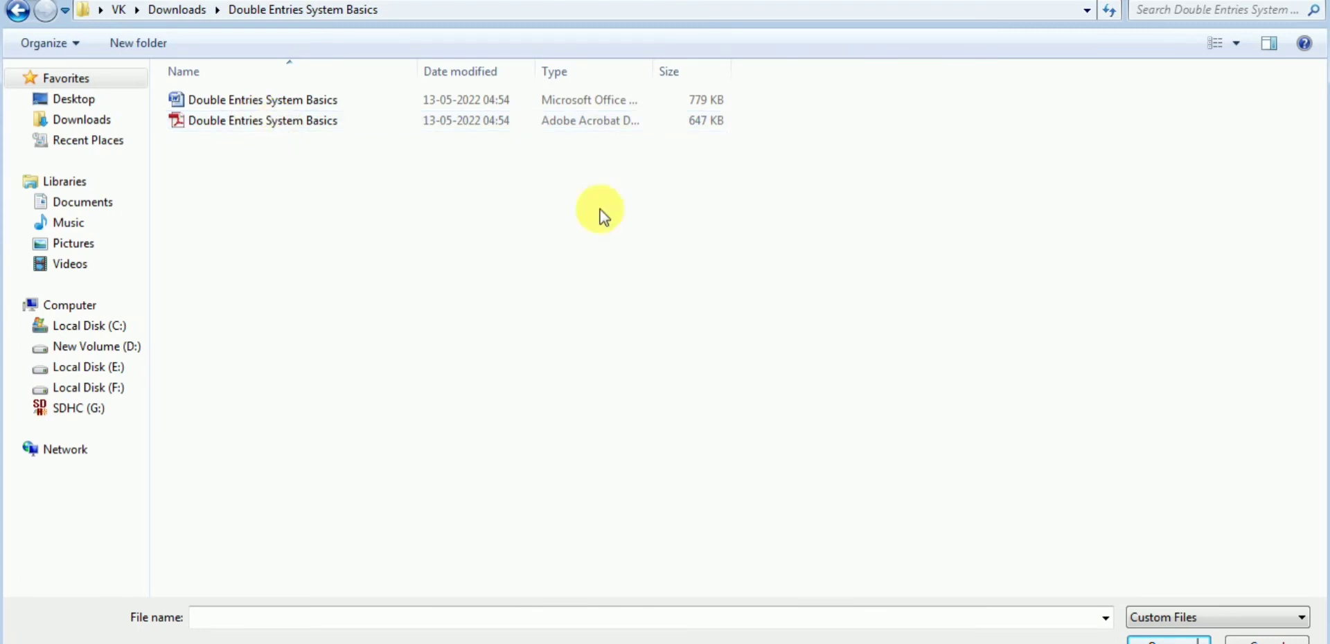
left_click(350, 129)
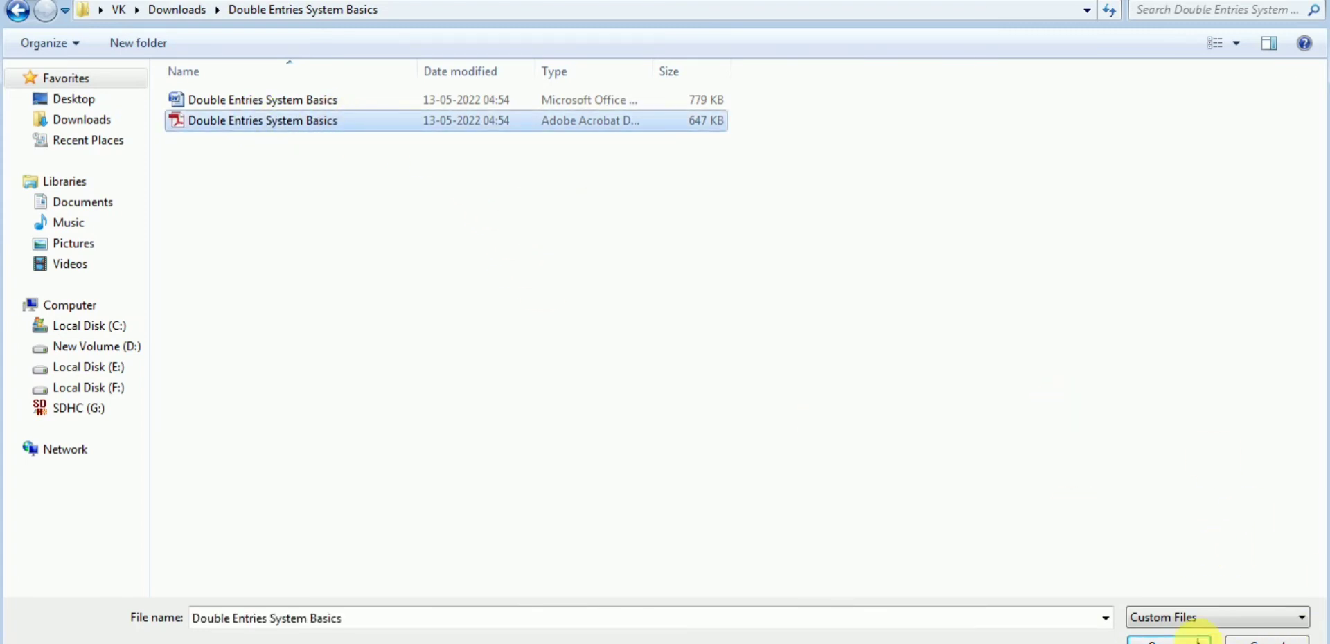
left_click(1169, 640)
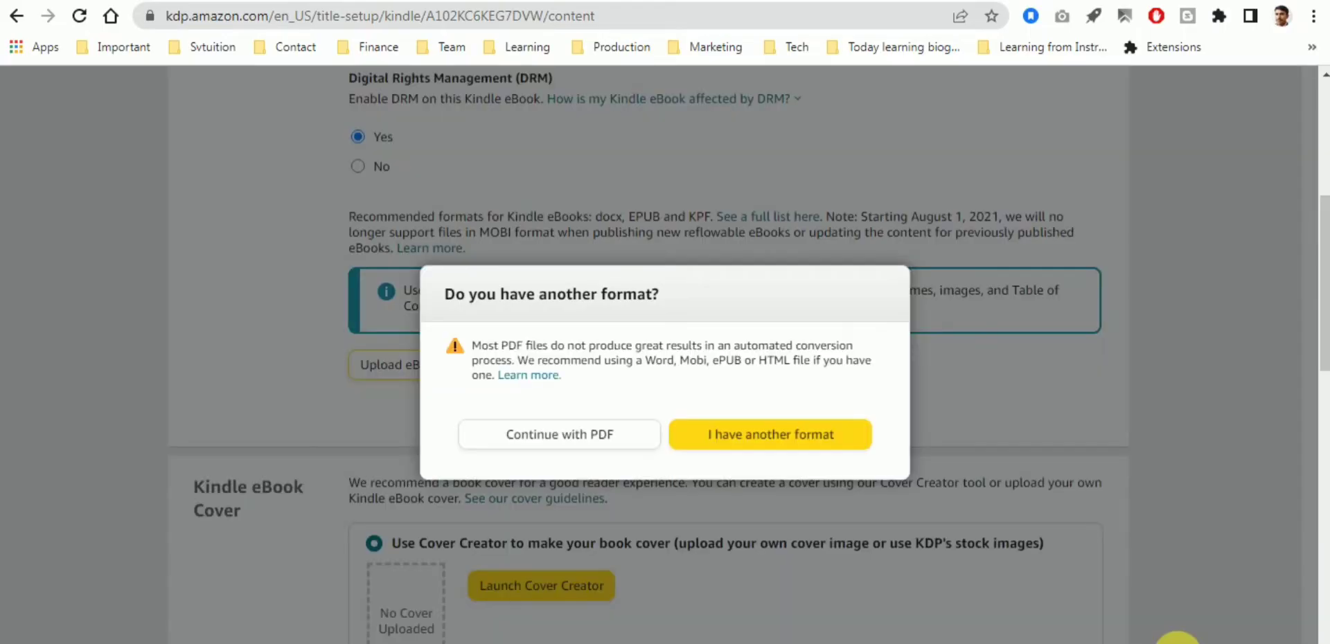
left_click(628, 442)
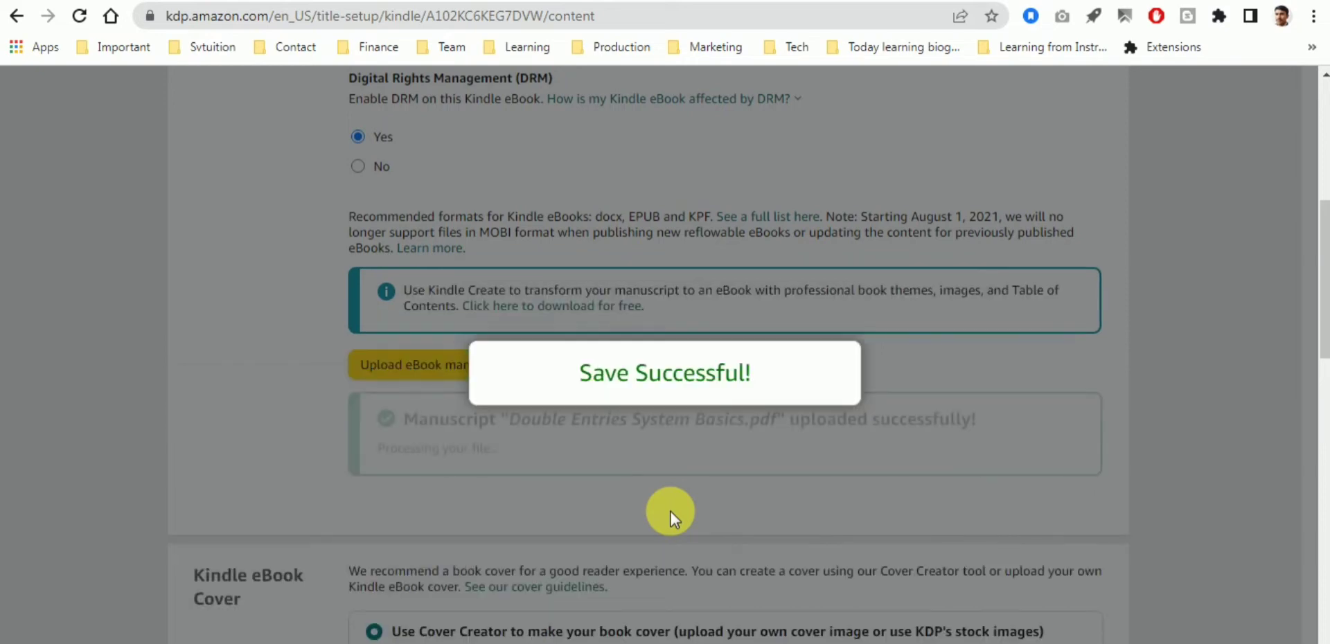
- Launch Cover Creator for the eBook cover and dismiss its how-to introduction so that it is not shown again
scroll(673, 510, "down", 3)
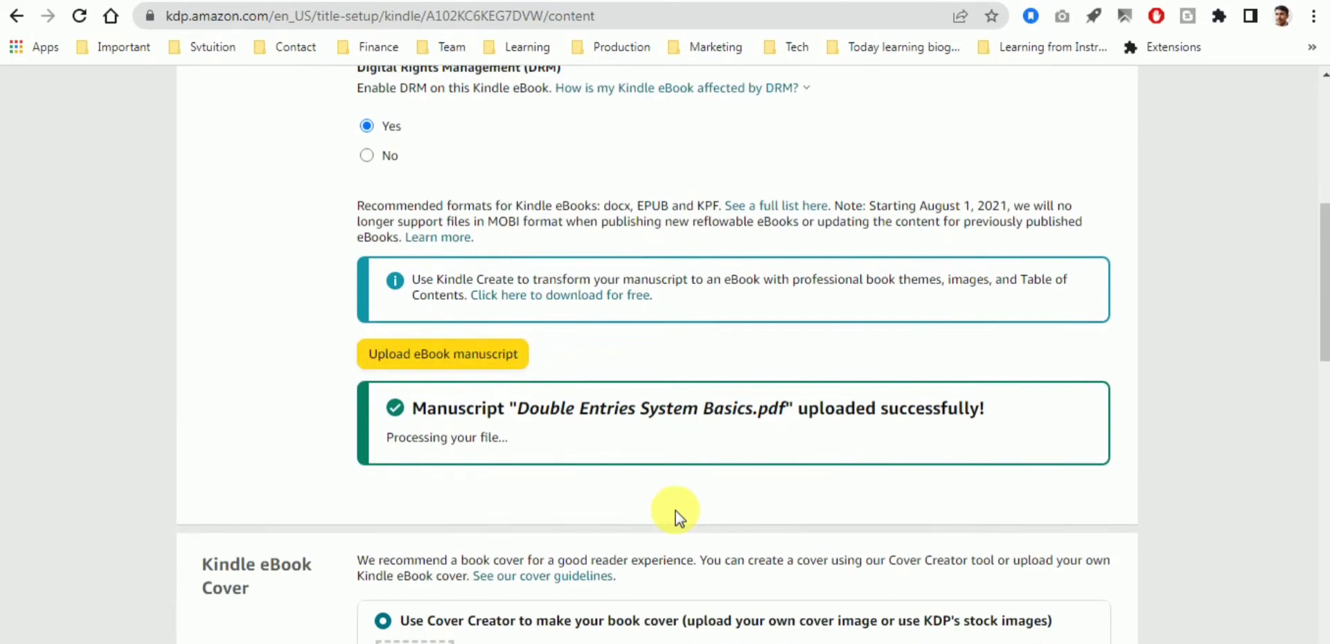
left_click(562, 538)
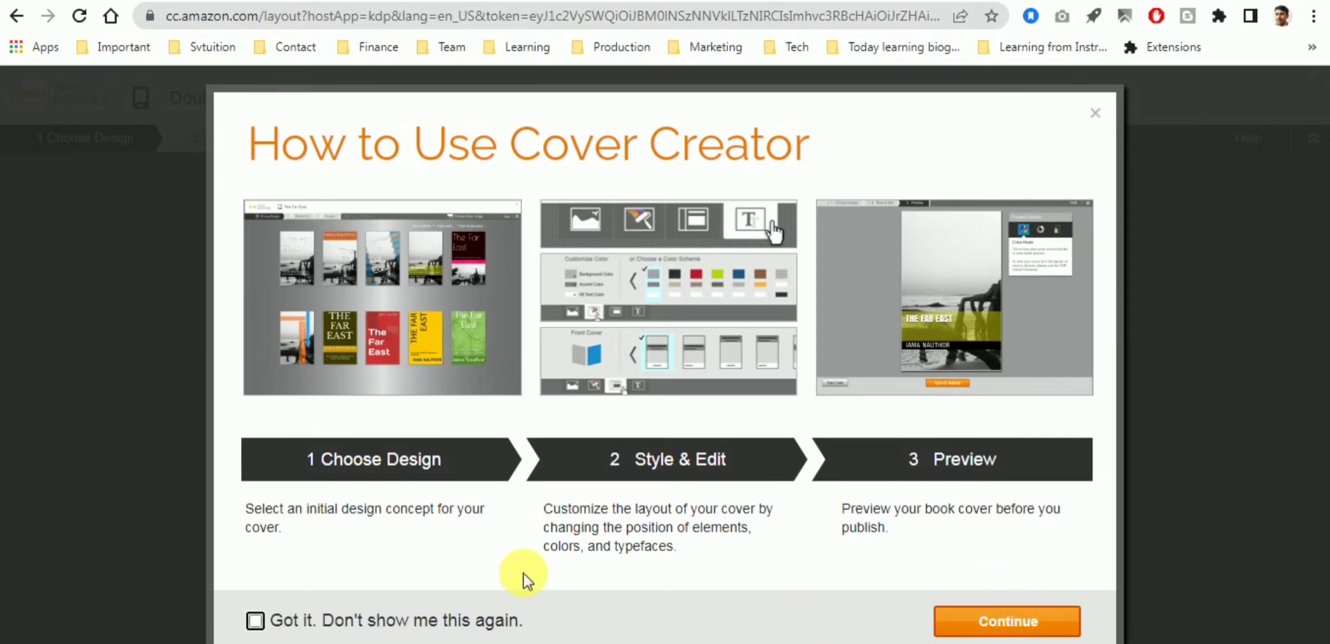
left_click(255, 621)
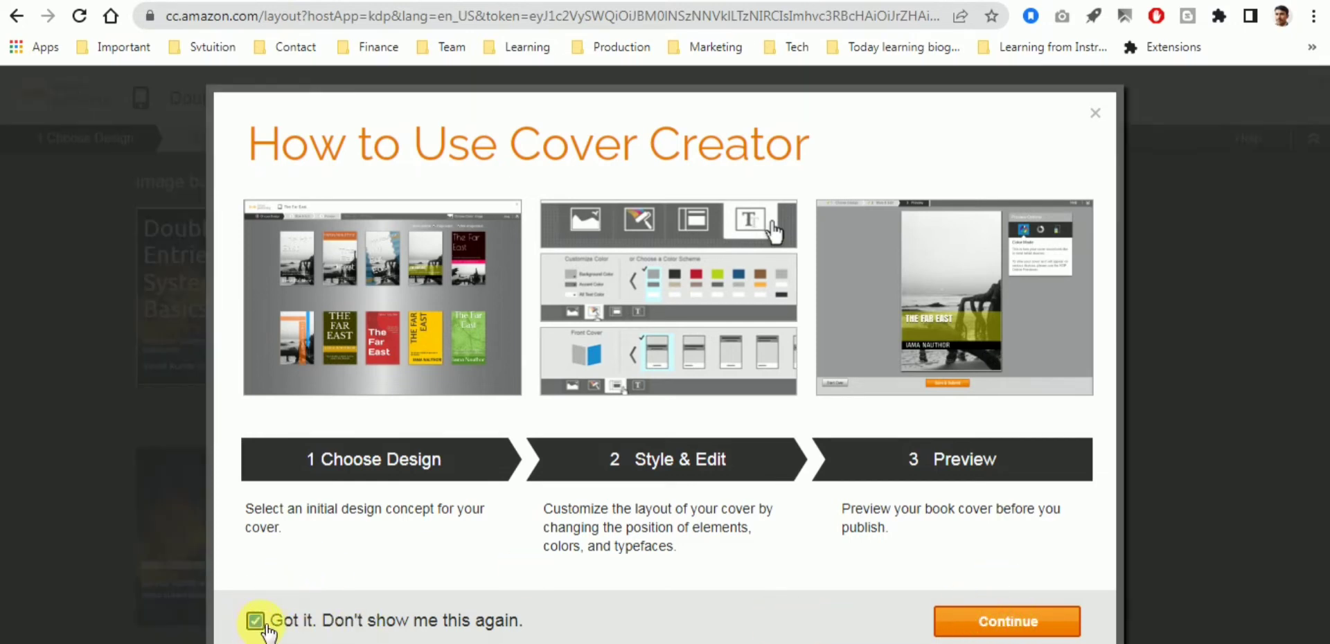
left_click(1056, 622)
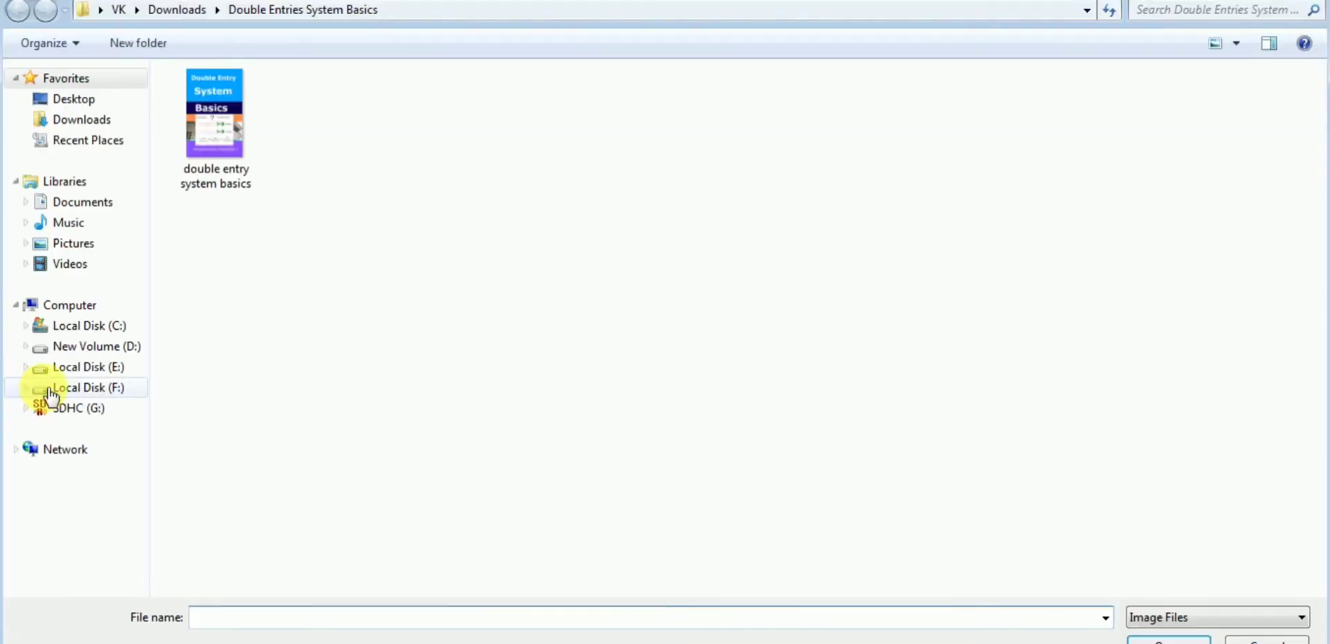
- Load the image file "double entry system basics" as the cover picture and choose the first image-based design
left_click(230, 148)
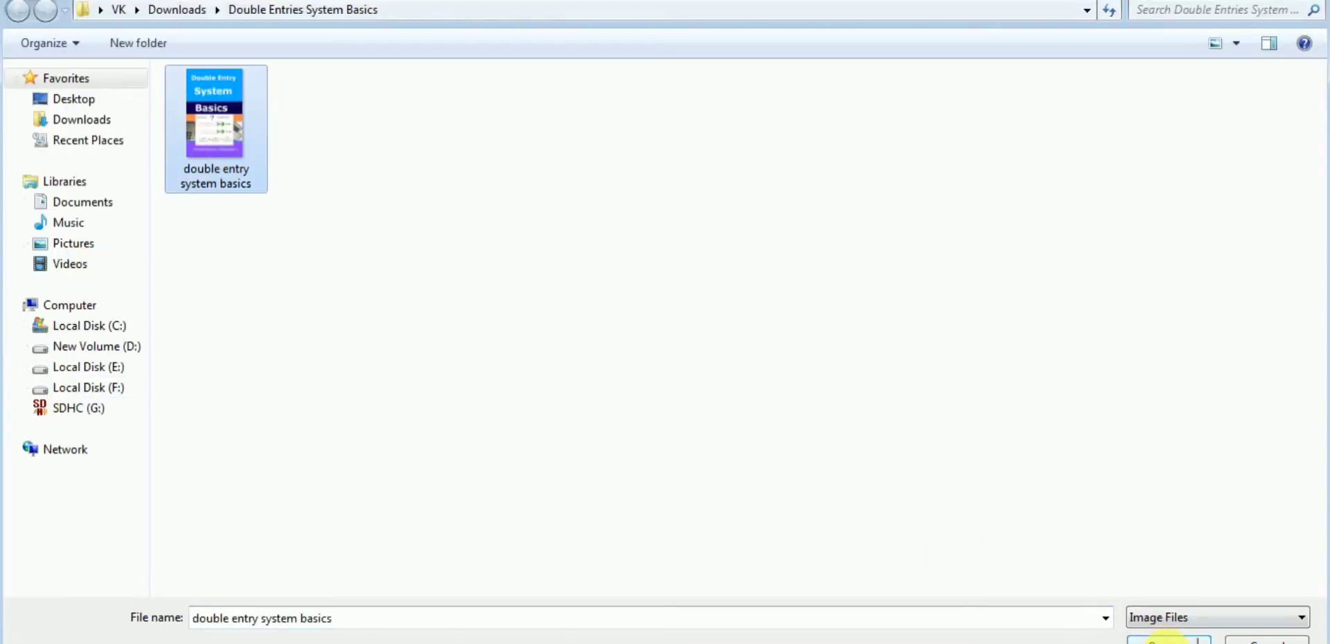
left_click(1167, 637)
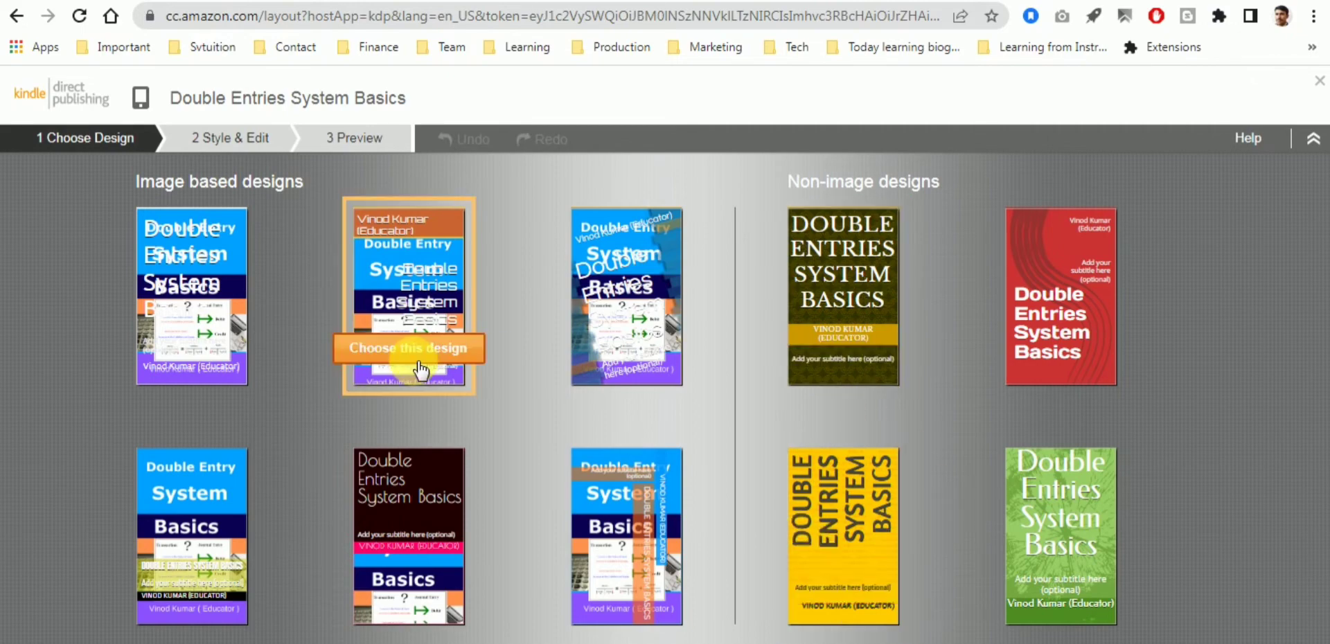
mouse_move(261, 314)
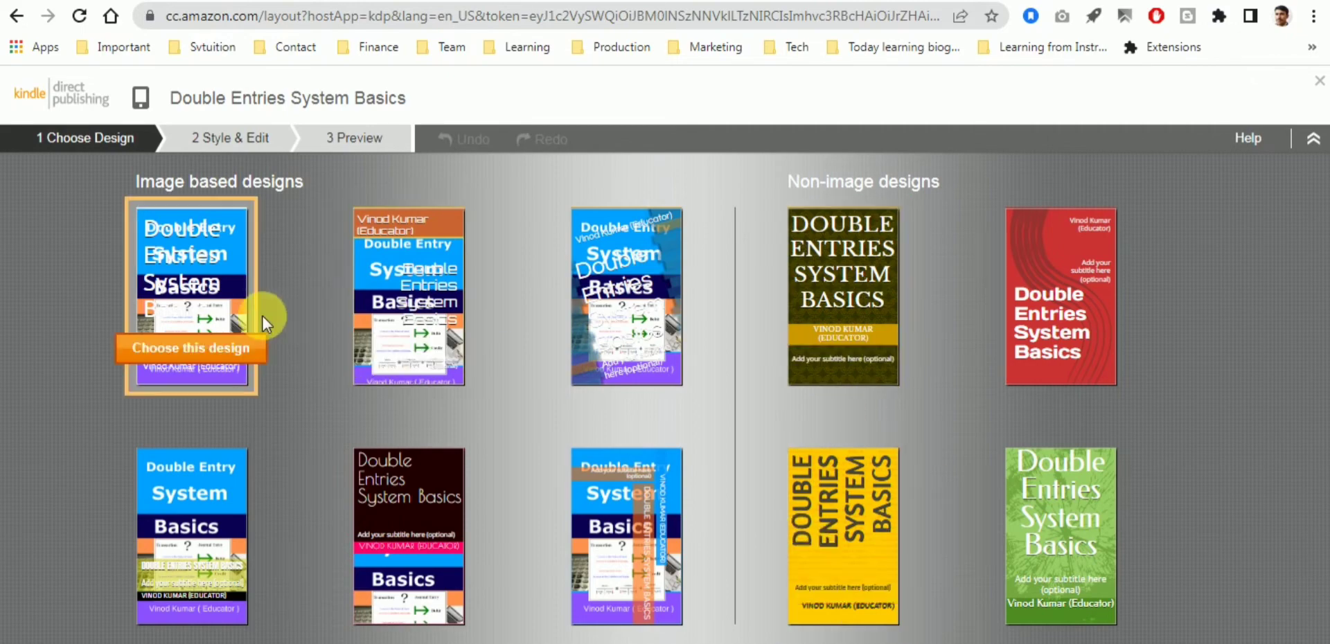
left_click(193, 285)
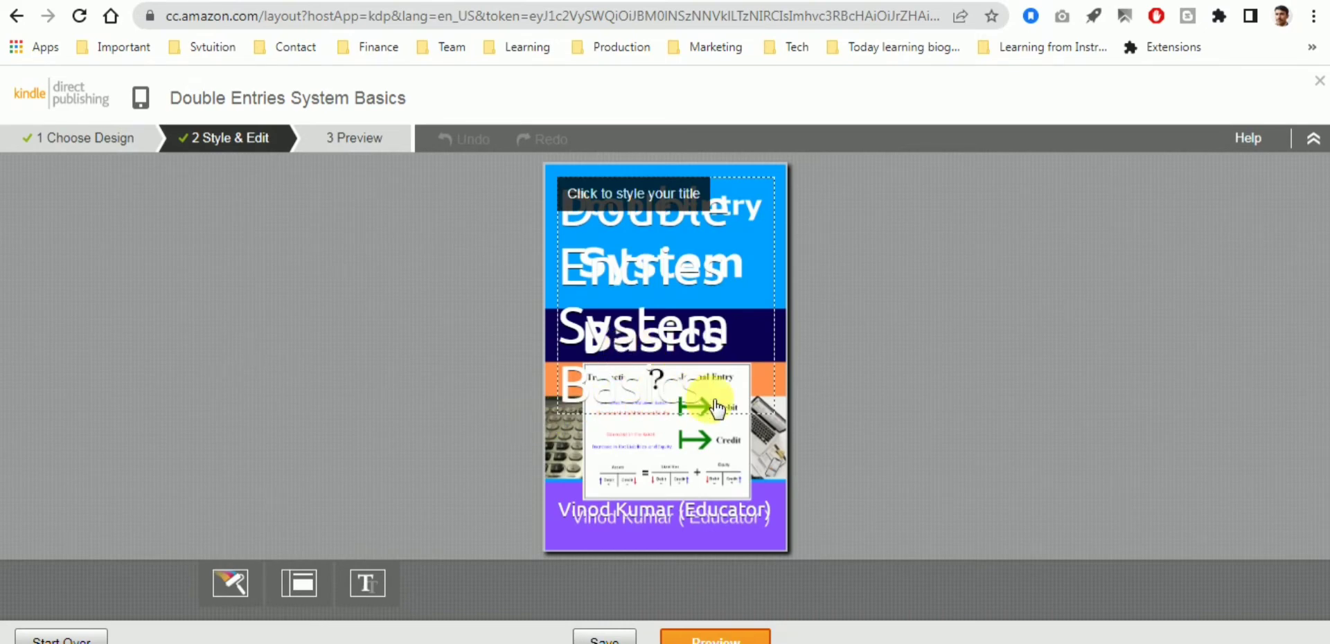
- Delete the title text overlaid on the cover image so only the title in the picture remains
left_click(640, 277)
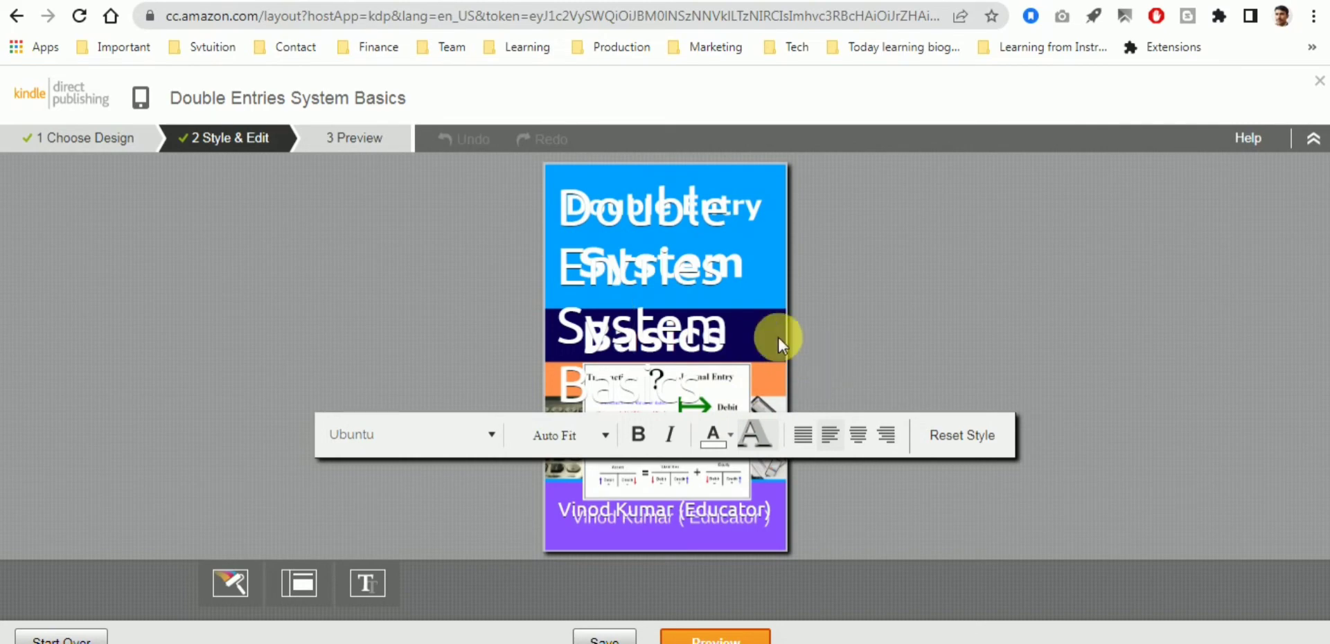
left_click(849, 328)
left_click(678, 225)
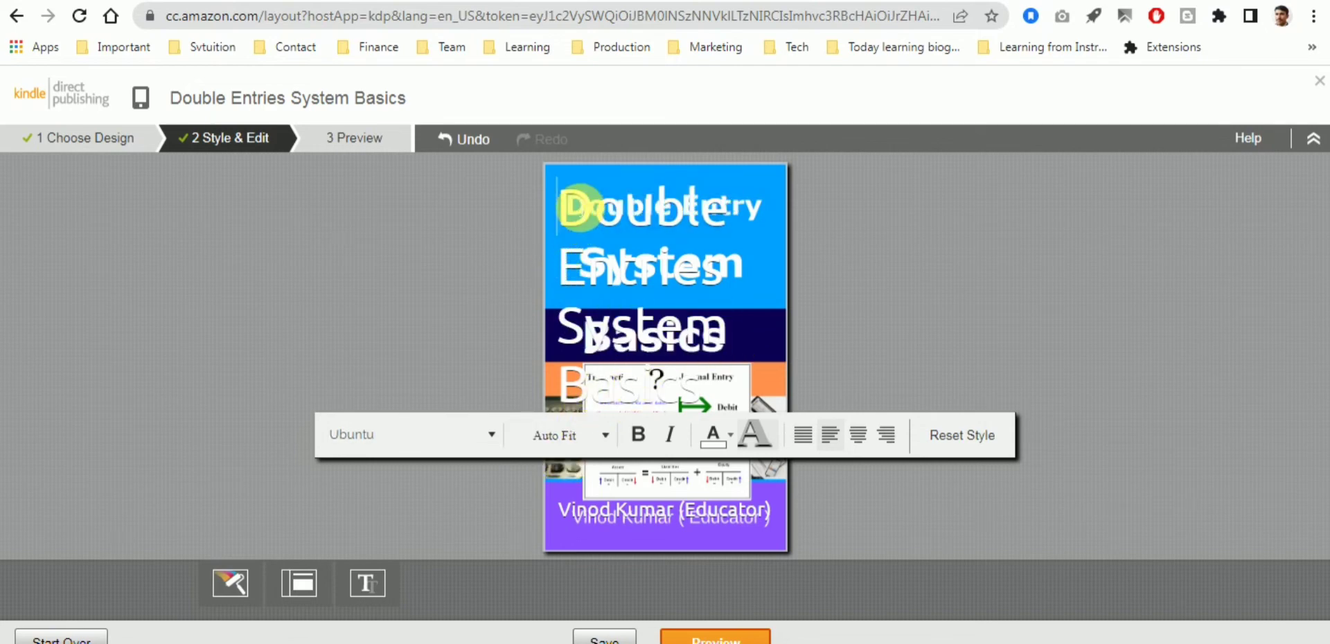
left_click_drag(575, 206, 787, 378)
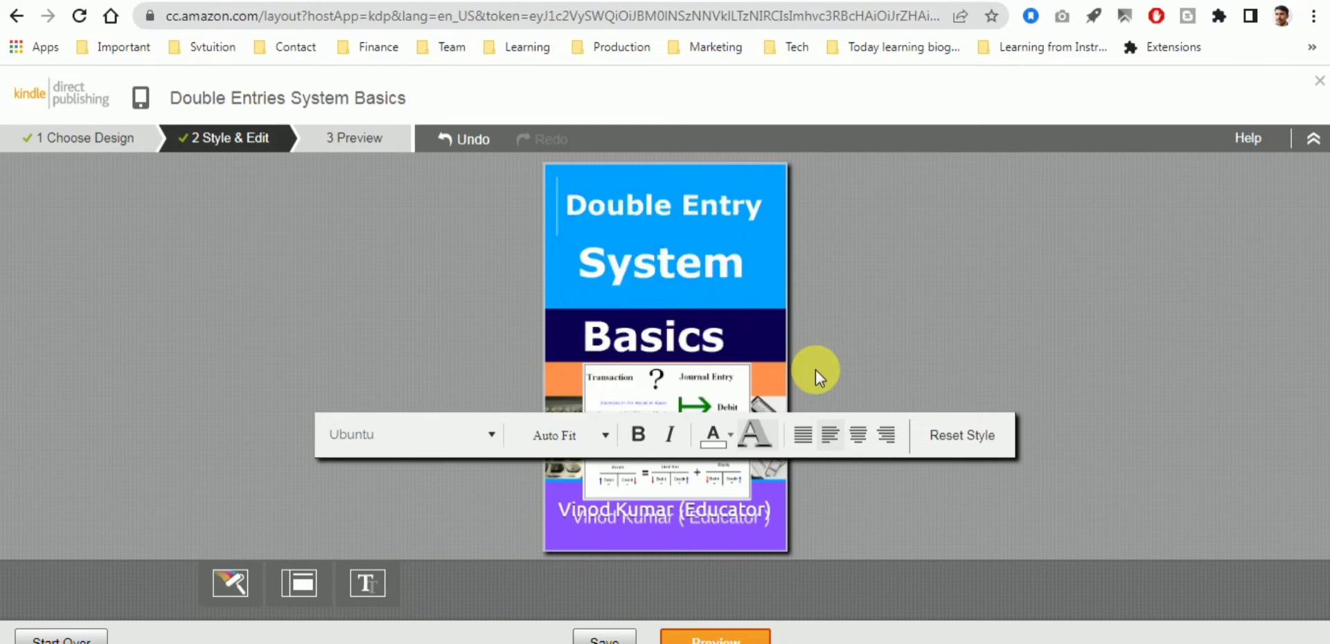
left_click(905, 316)
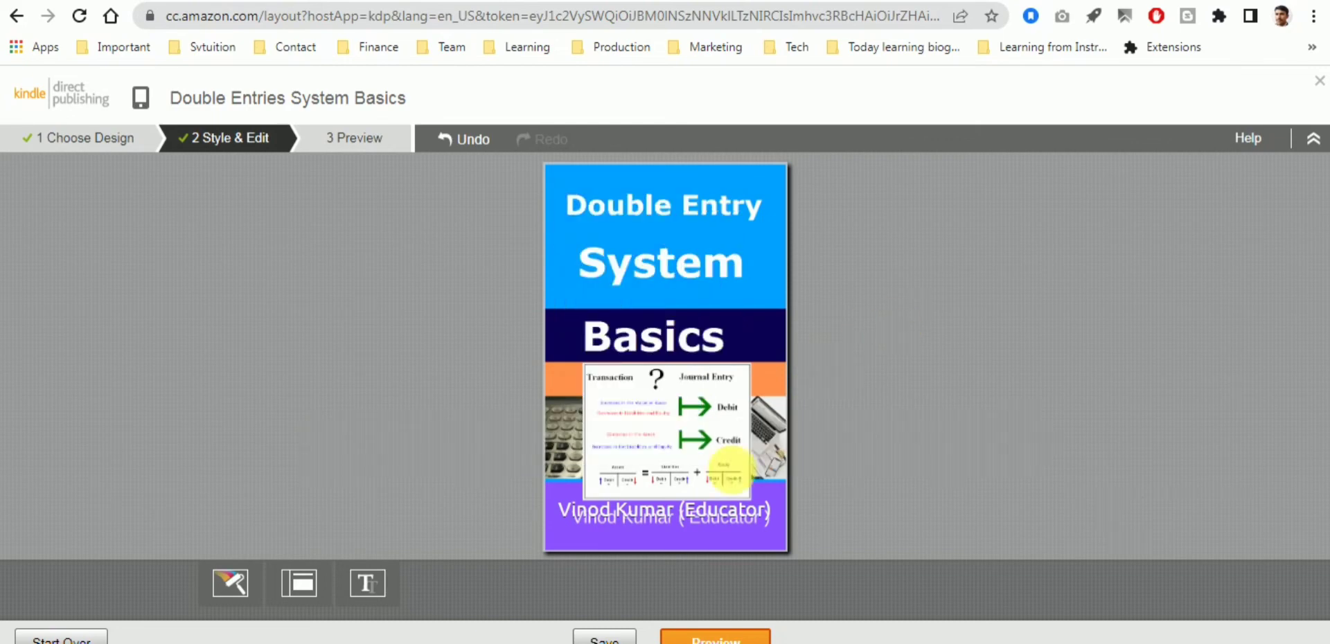
- Delete the author name text overlaid on the cover image, preview the cover and submit it
left_click(656, 525)
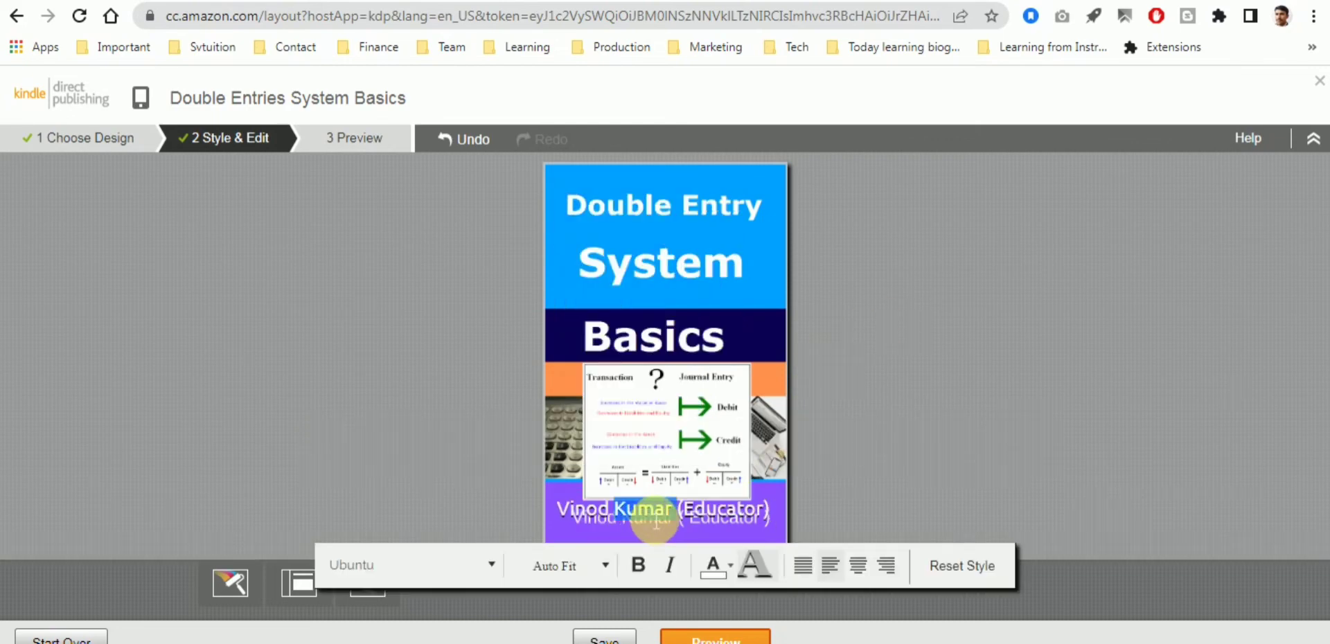
triple_click(656, 523)
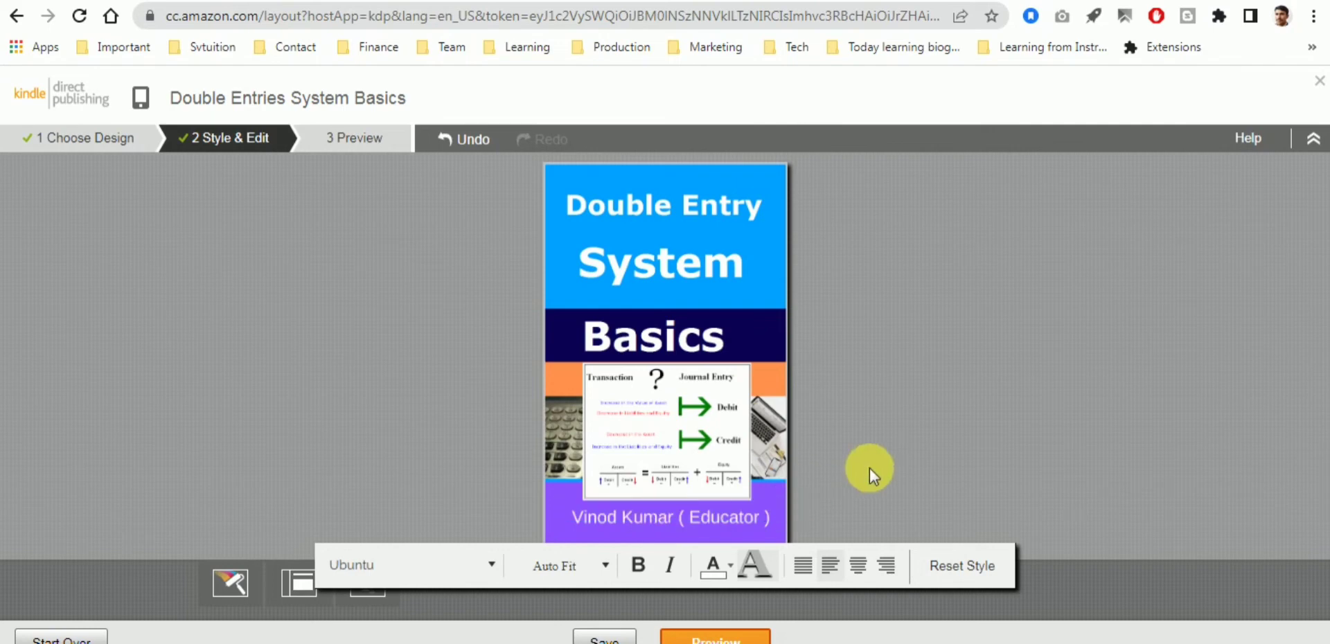
left_click(903, 456)
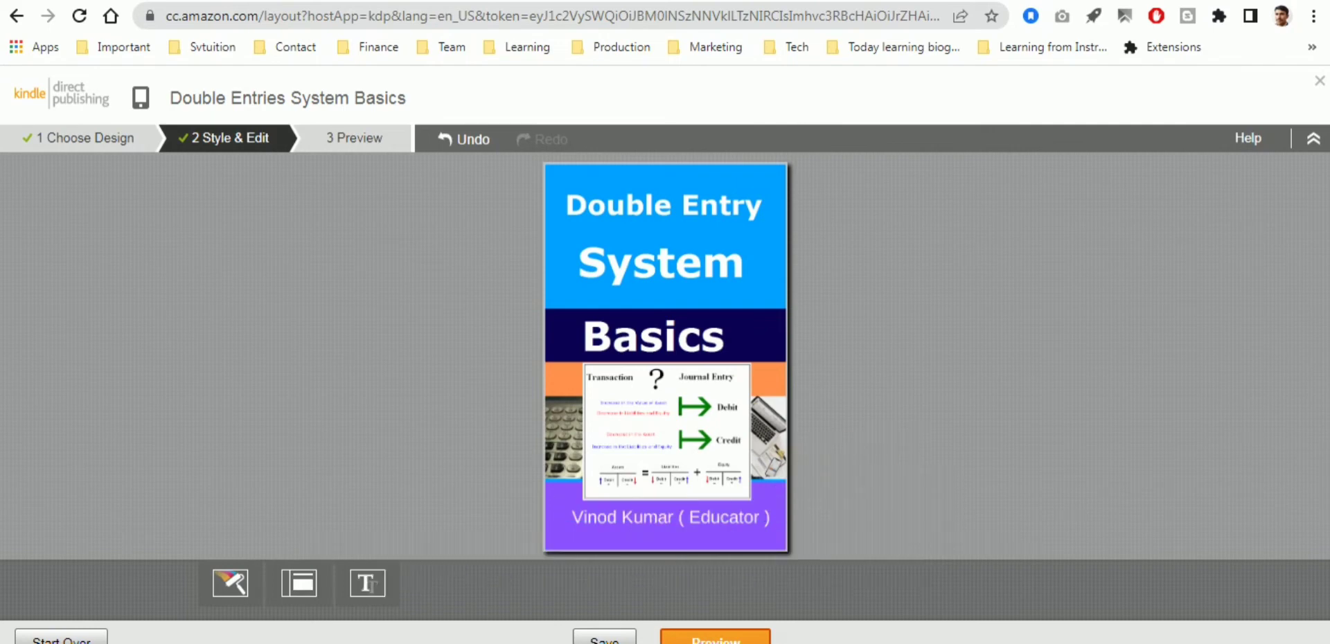
left_click(734, 638)
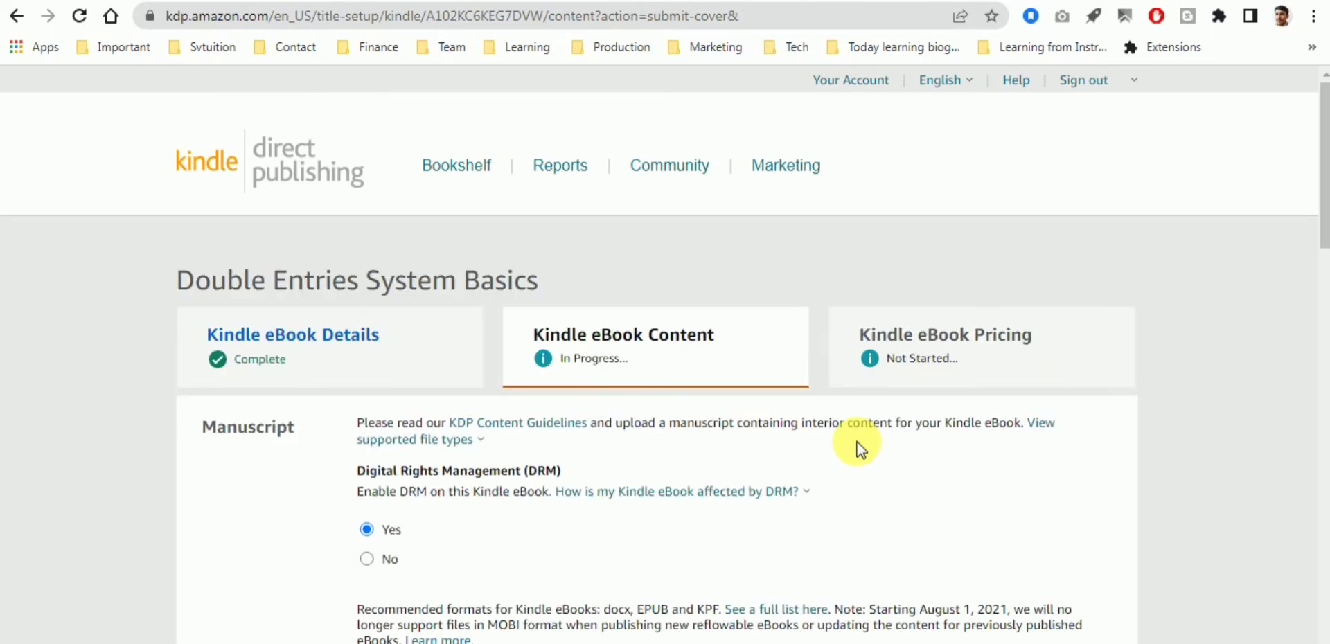
- Launch the online previewer for the eBook from the content page
scroll(761, 505, "down", 5)
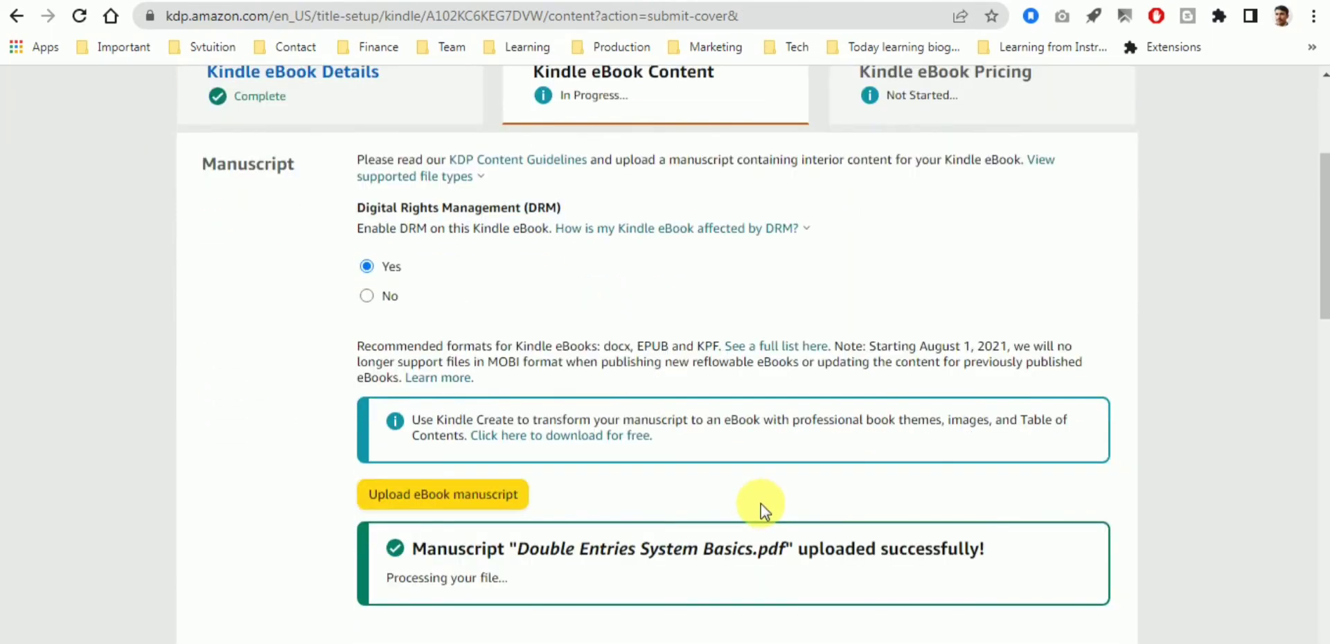
scroll(760, 505, "down", 4)
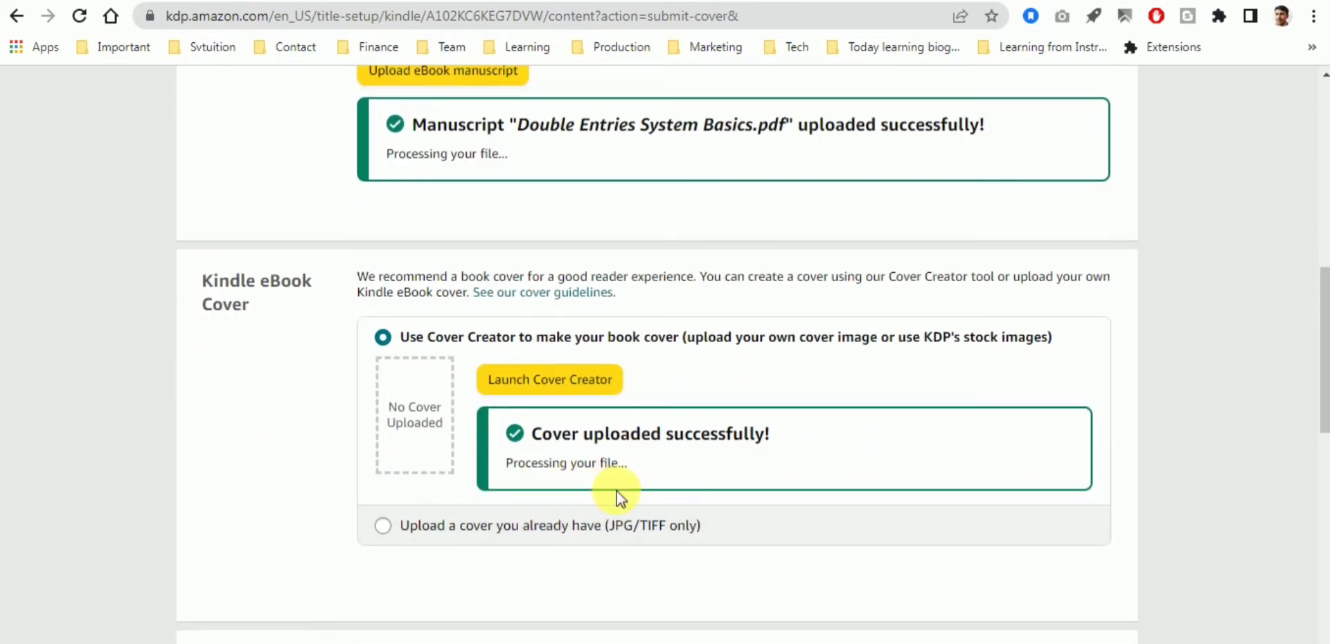
scroll(616, 495, "down", 1)
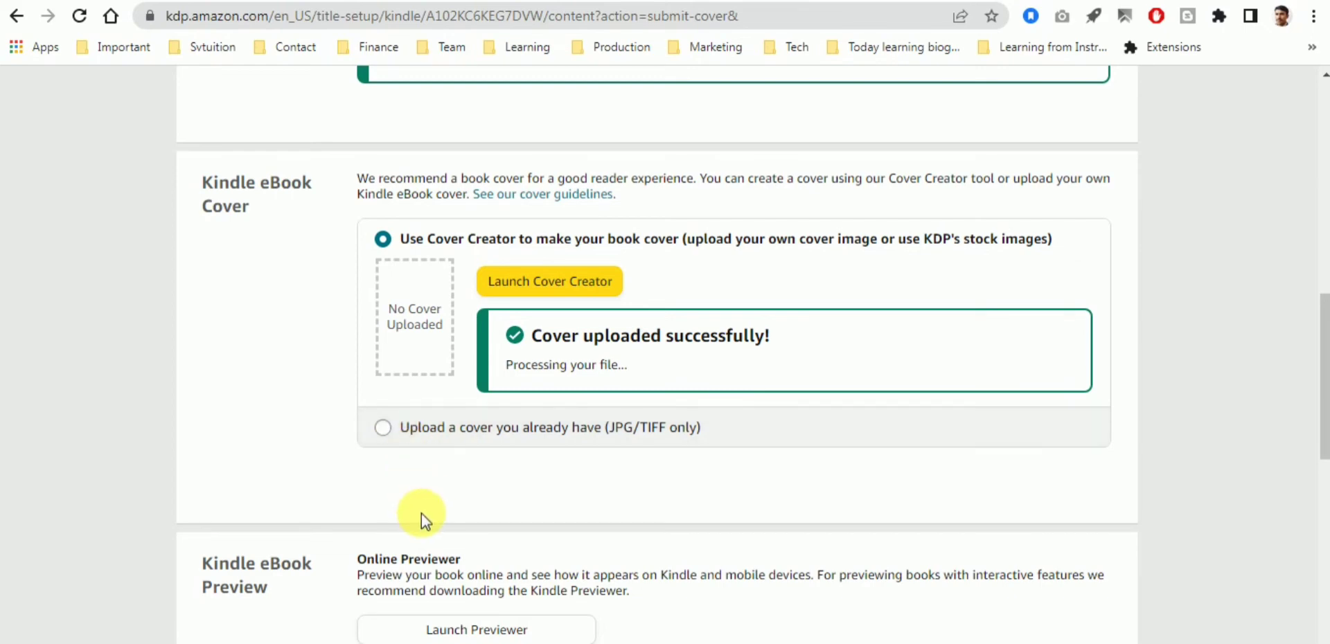
scroll(421, 513, "down", 2)
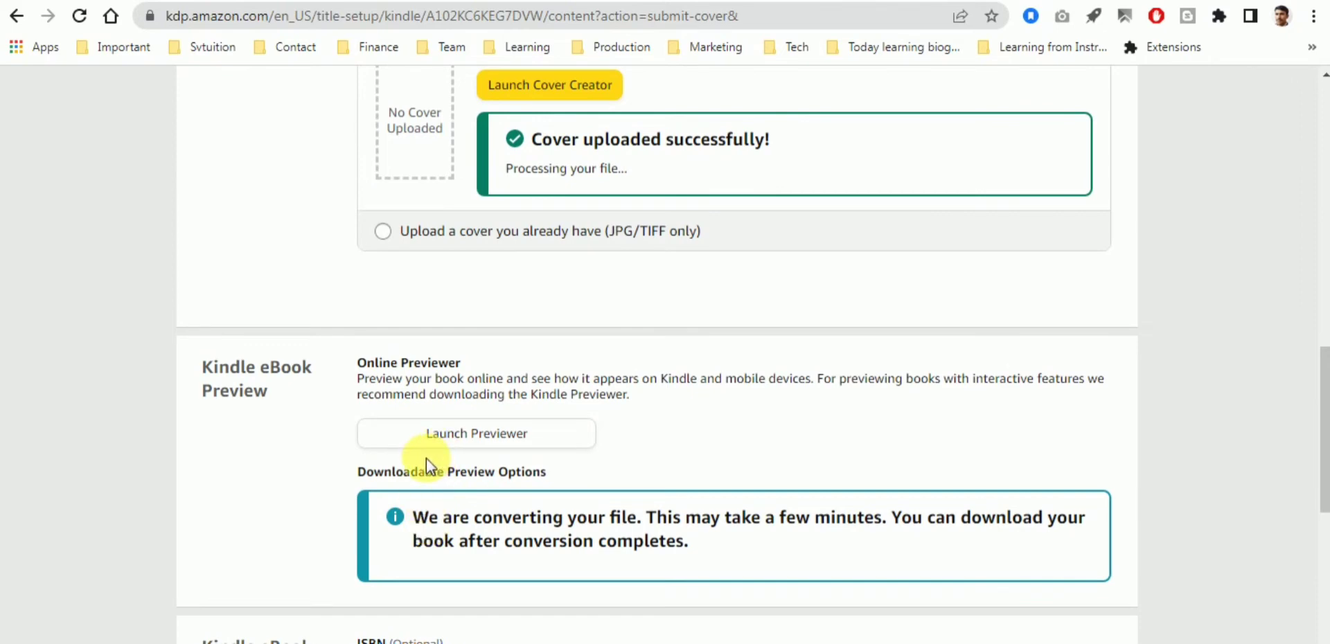
scroll(427, 460, "down", 1)
left_click(521, 337)
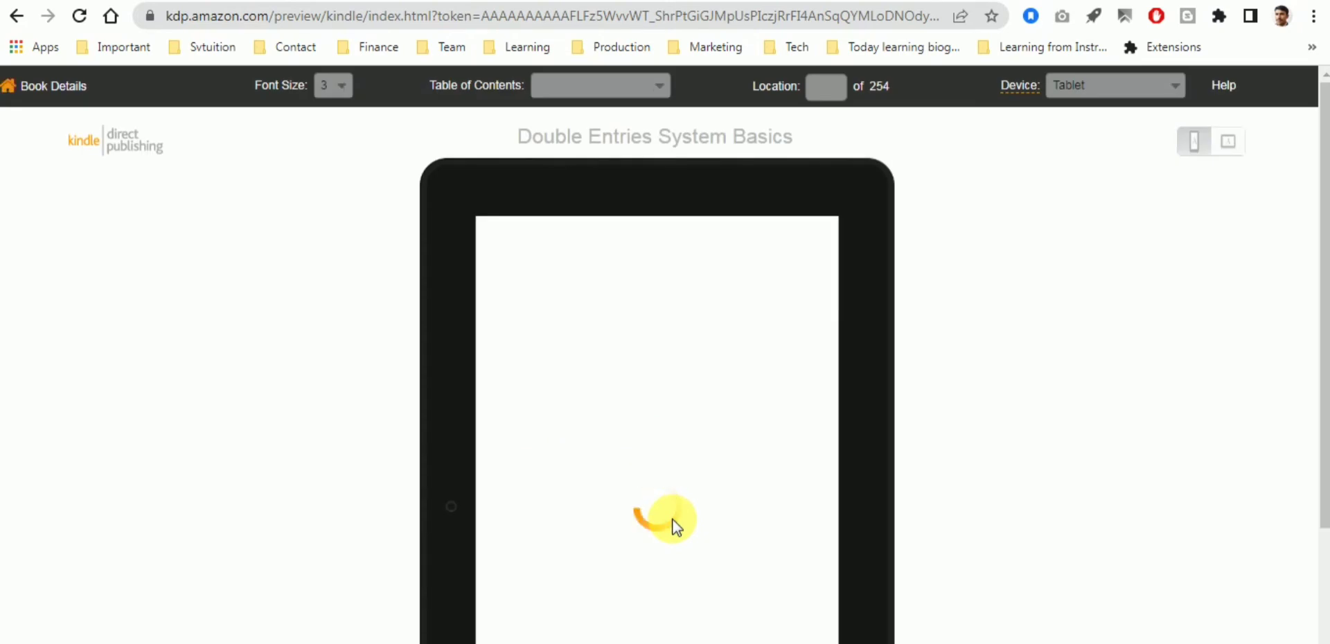
- Inspect the cover and the page at location 14 in the tablet preview, and return to the book details
scroll(926, 489, "down", 3)
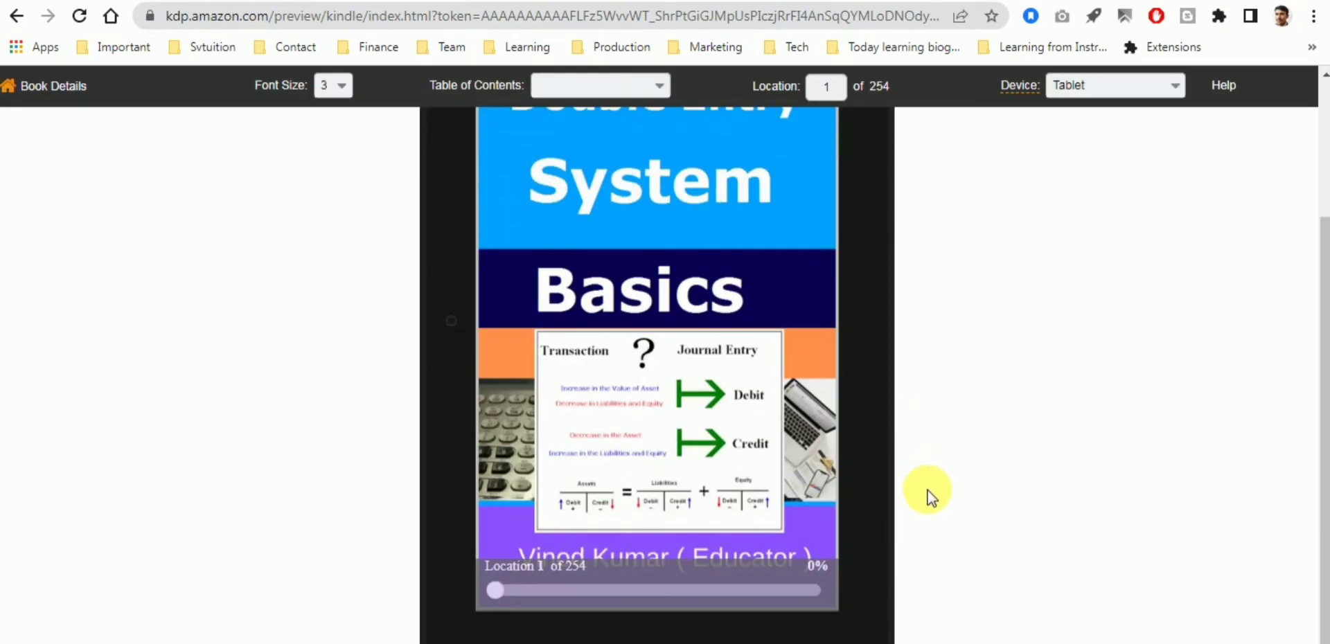
left_click_drag(495, 590, 516, 592)
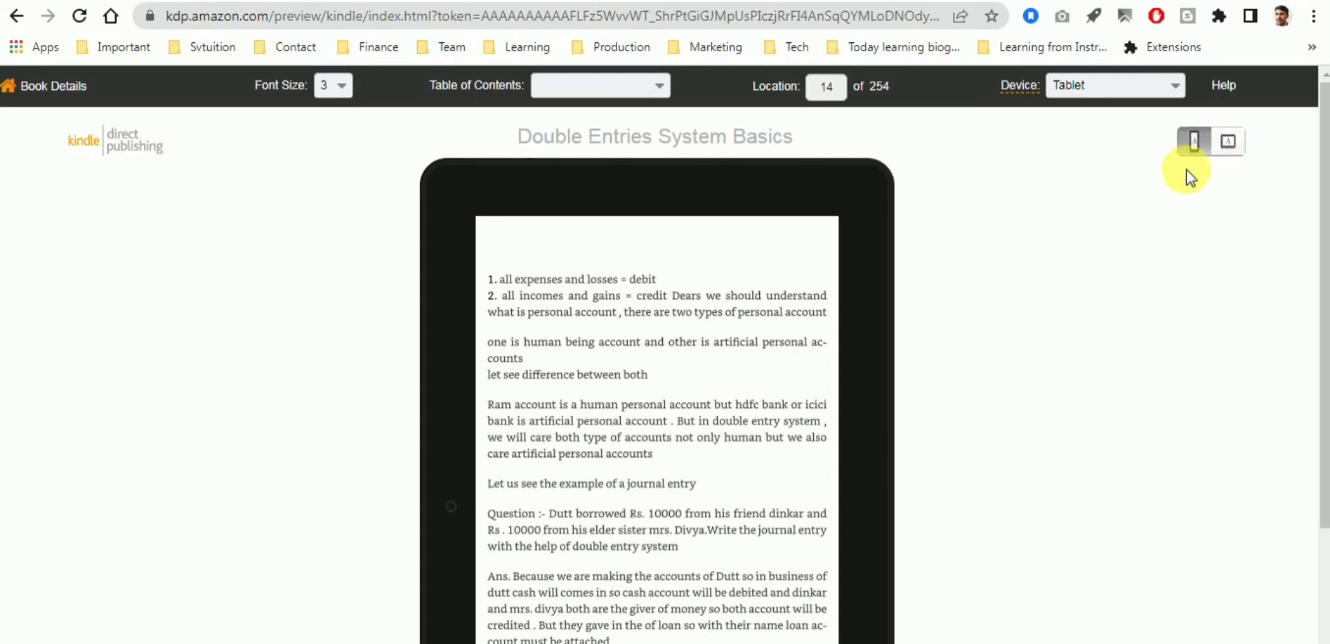
left_click(64, 90)
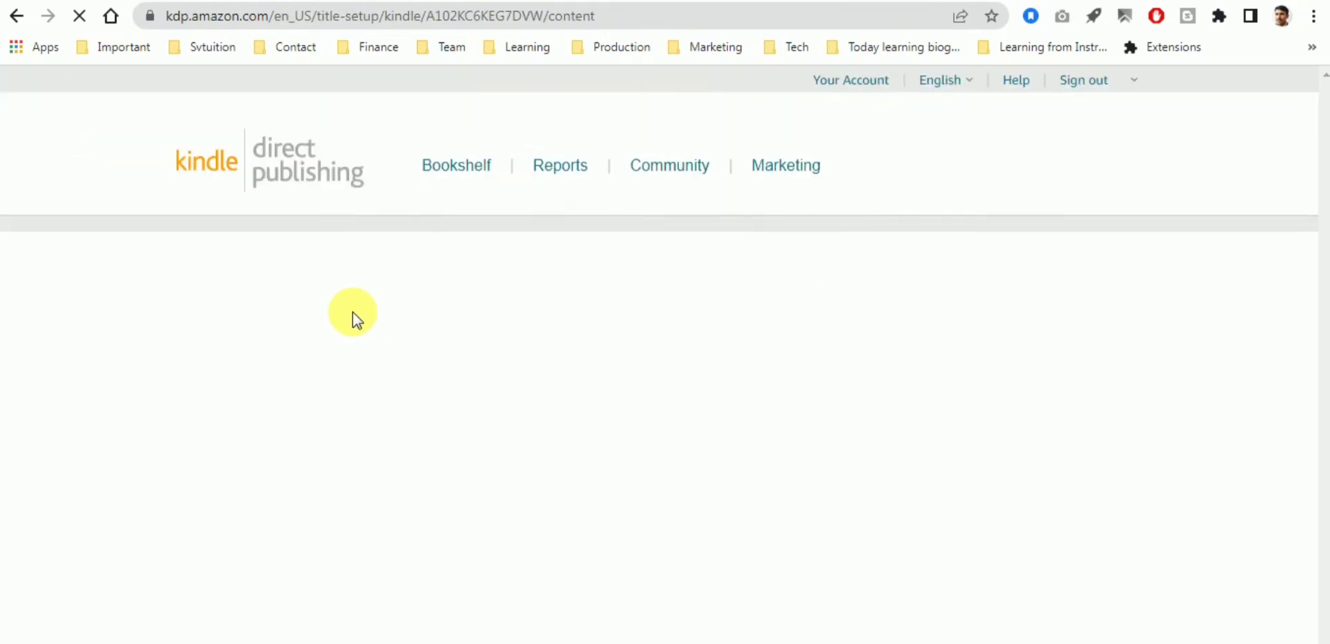
- Enter "Accounting Education" as the publisher, leave the ISBN blank, and save the content to continue to pricing
scroll(444, 388, "down", 6)
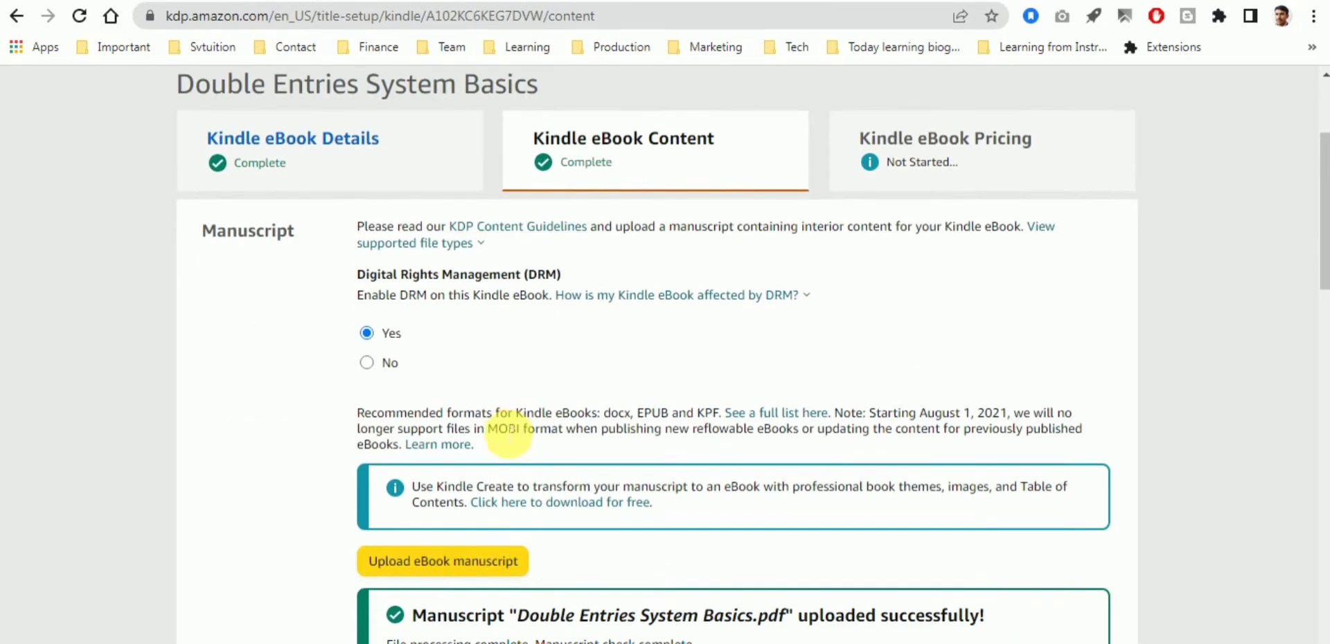
scroll(503, 437, "down", 14)
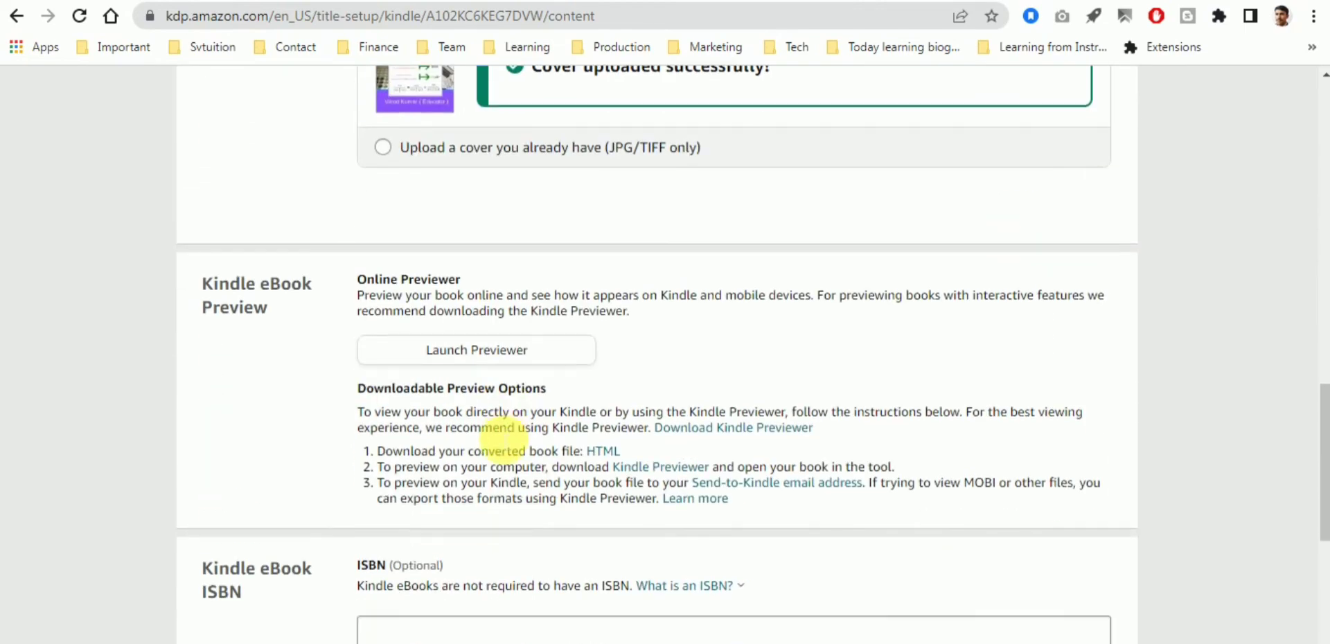
scroll(504, 442, "down", 3)
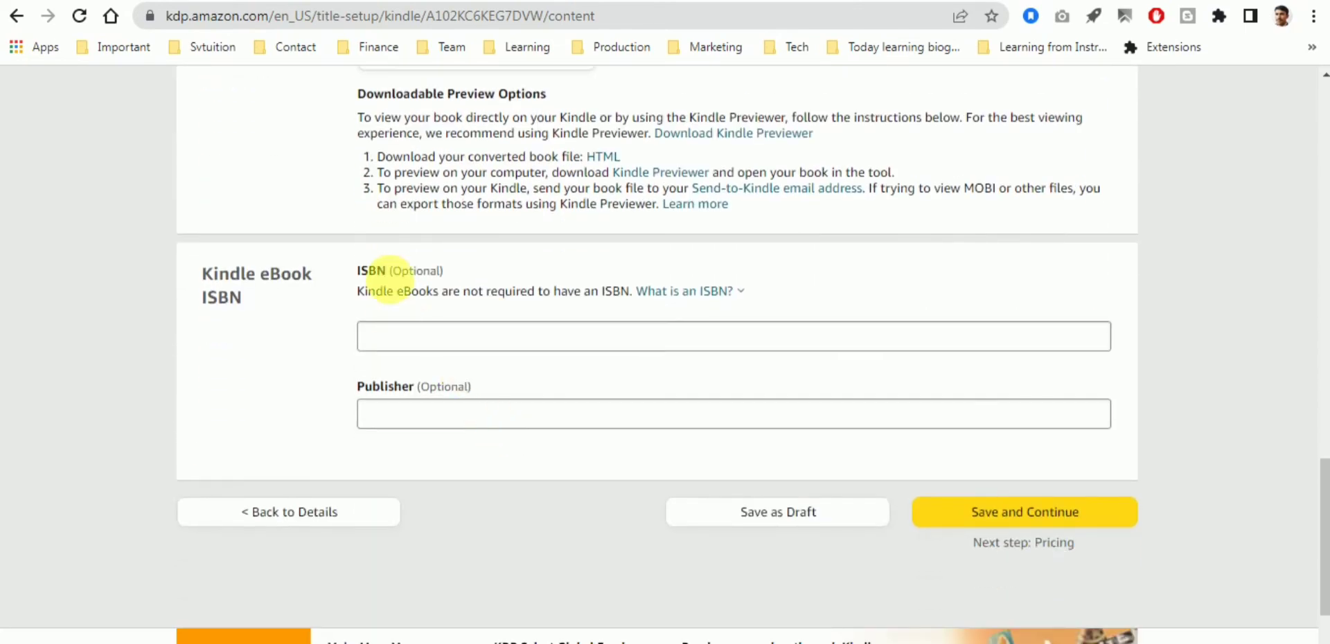
left_click_drag(390, 271, 447, 270)
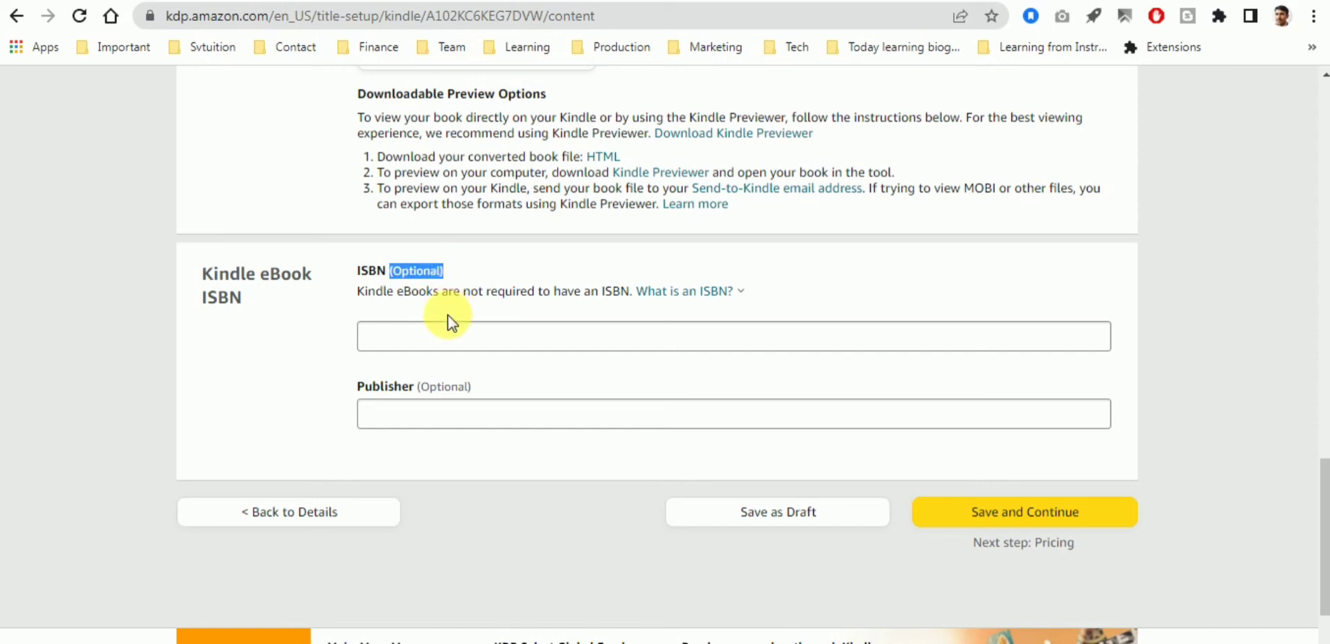
left_click(419, 412)
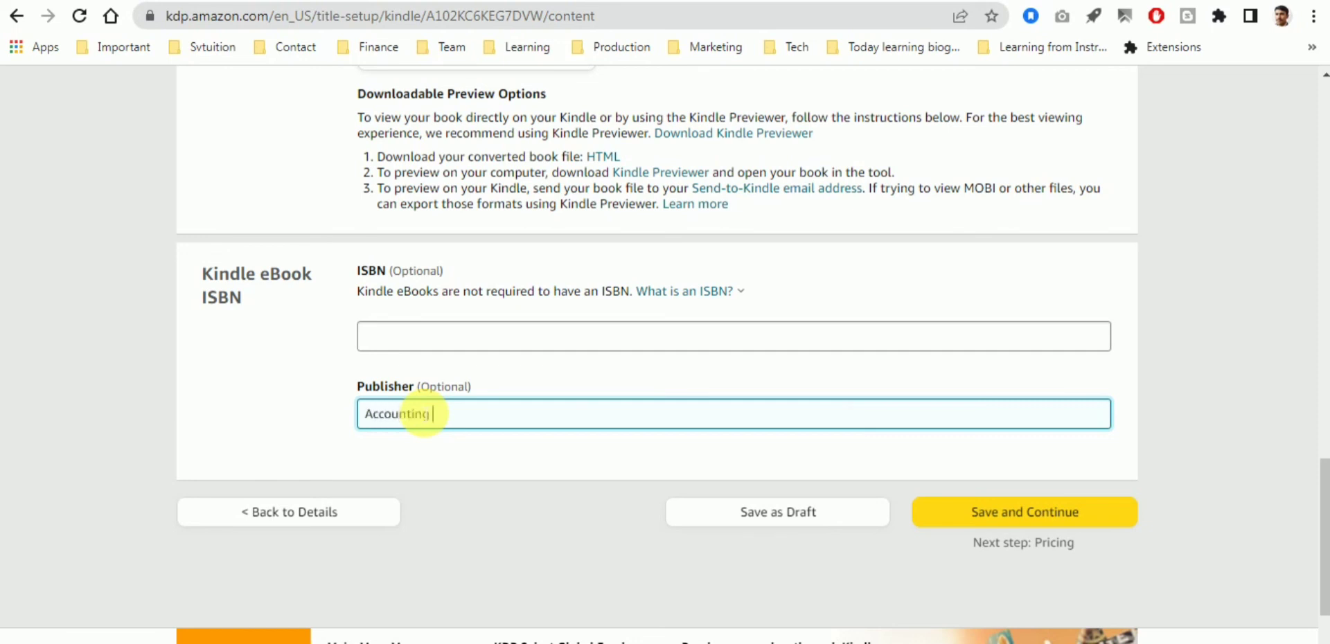
type("Accounting Education")
left_click(961, 516)
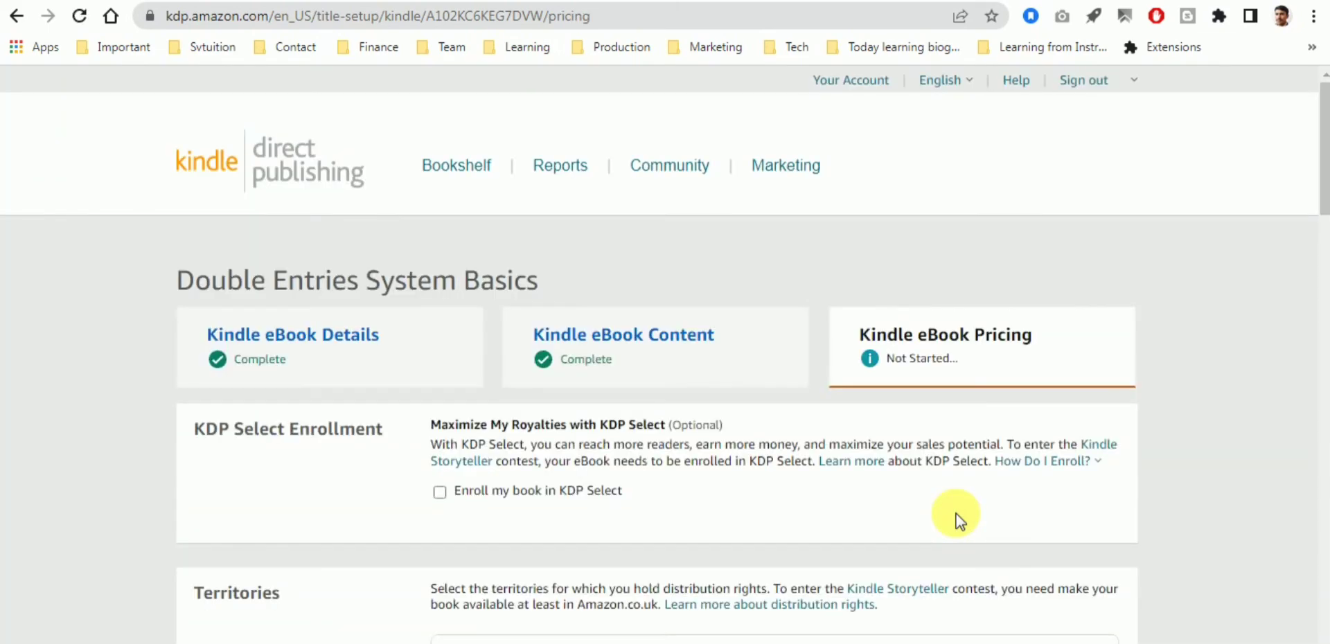
- Enroll the eBook in KDP Select
scroll(866, 593, "down", 1)
scroll(787, 505, "up", 1)
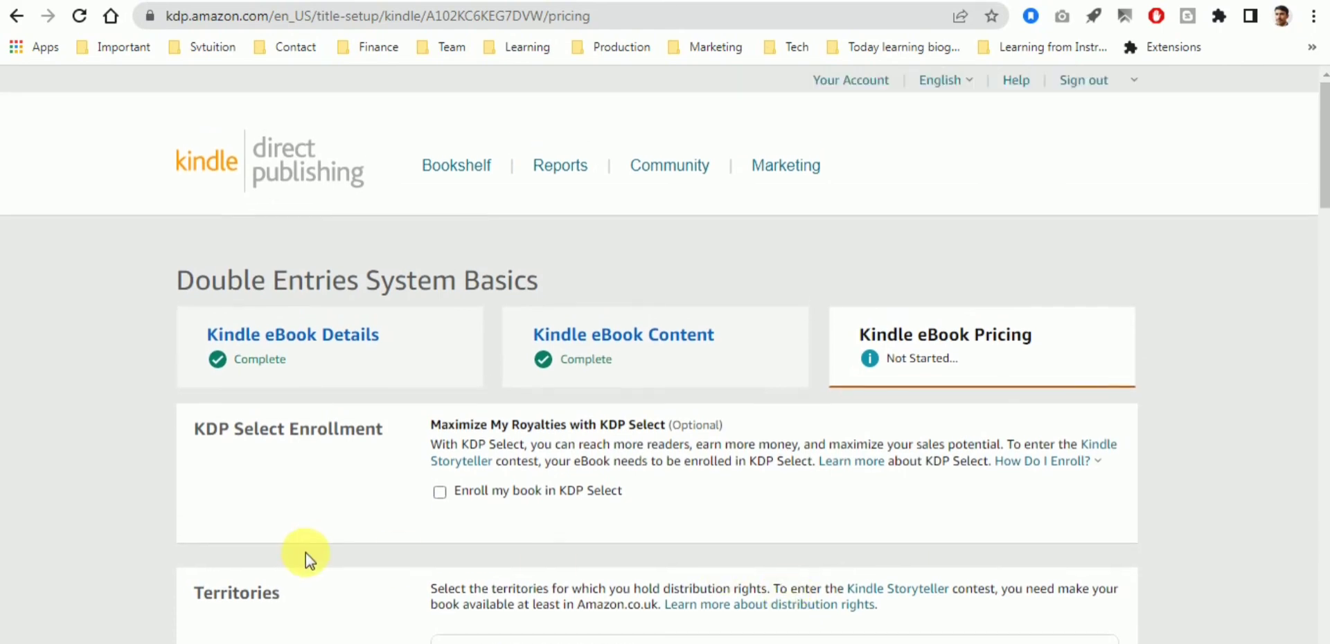
scroll(565, 500, "down", 1)
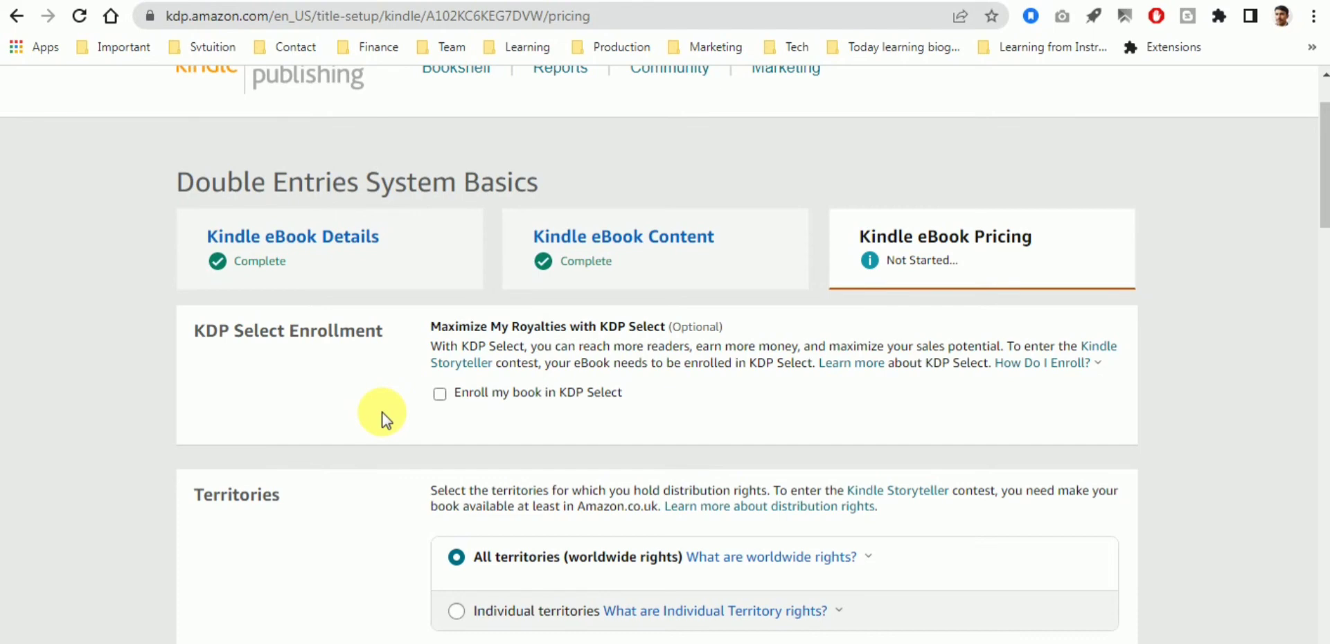
left_click(440, 396)
scroll(389, 521, "down", 3)
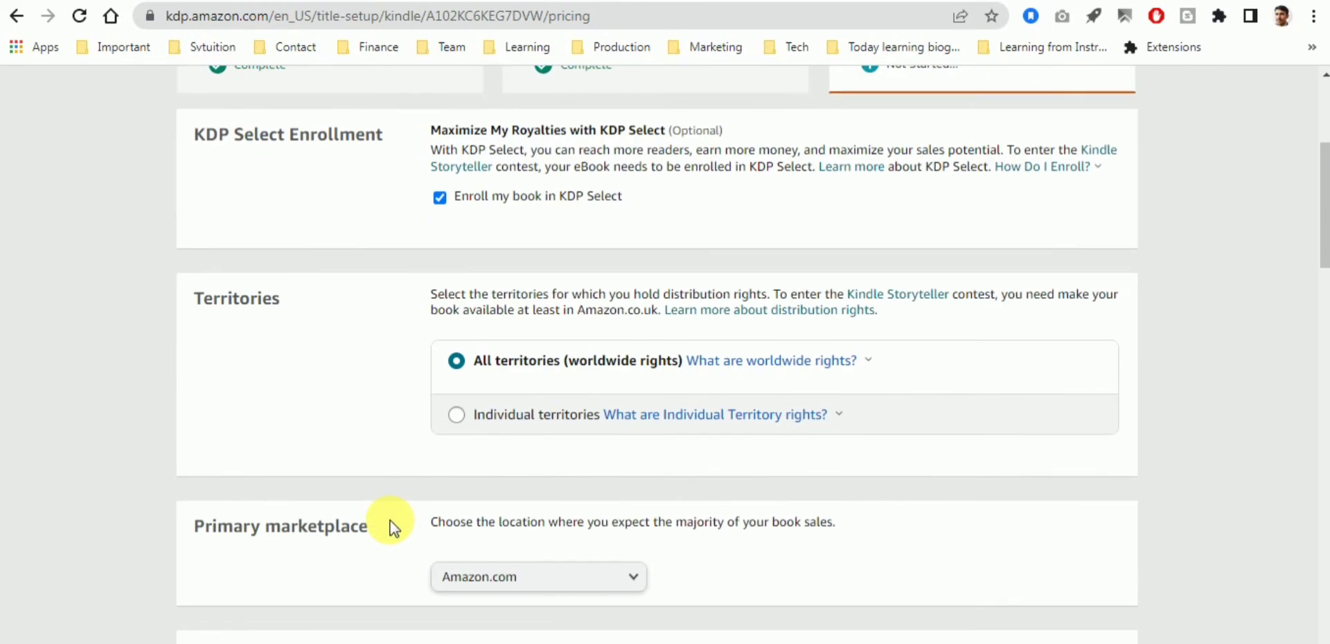
- Keep worldwide rights and Amazon.com as the primary marketplace, and select the 70% royalty plan
scroll(390, 521, "up", 1)
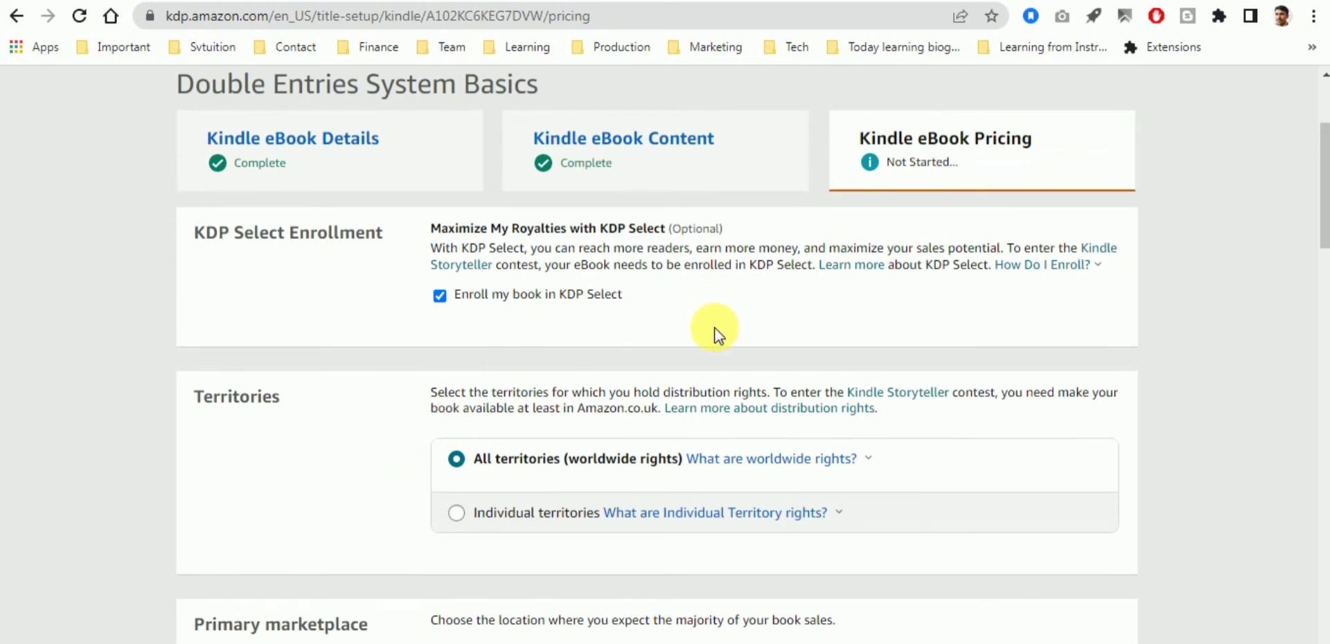
scroll(717, 336, "down", 1)
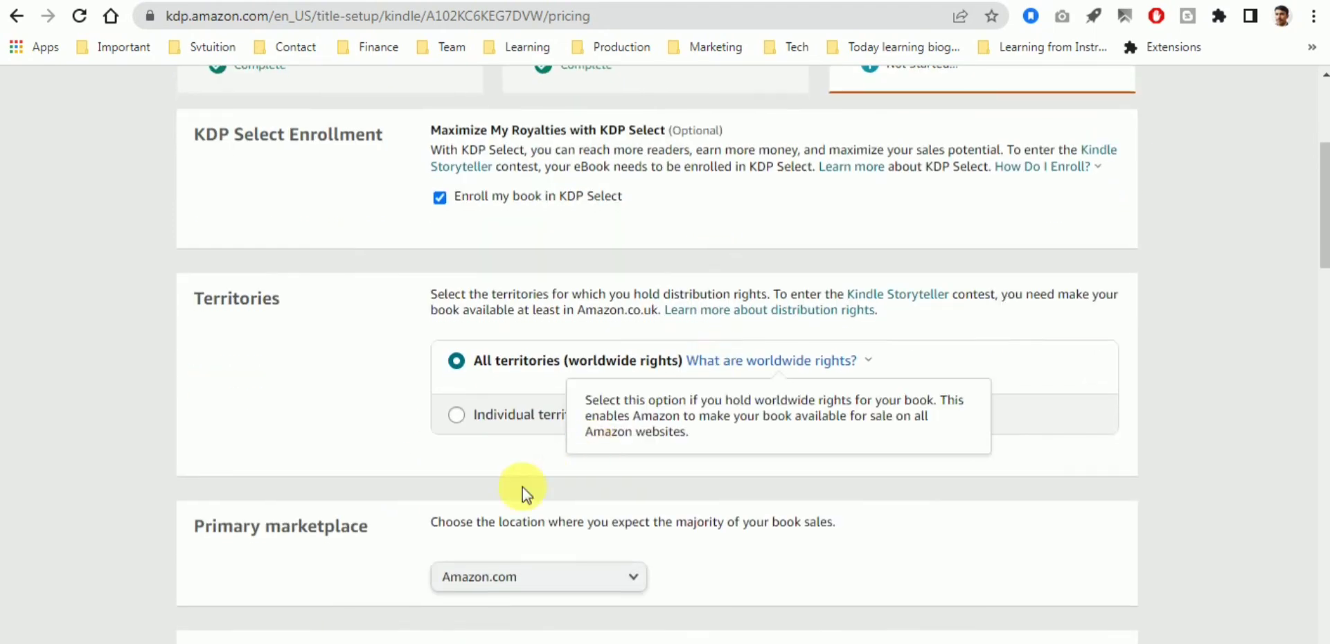
scroll(619, 370, "down", 1)
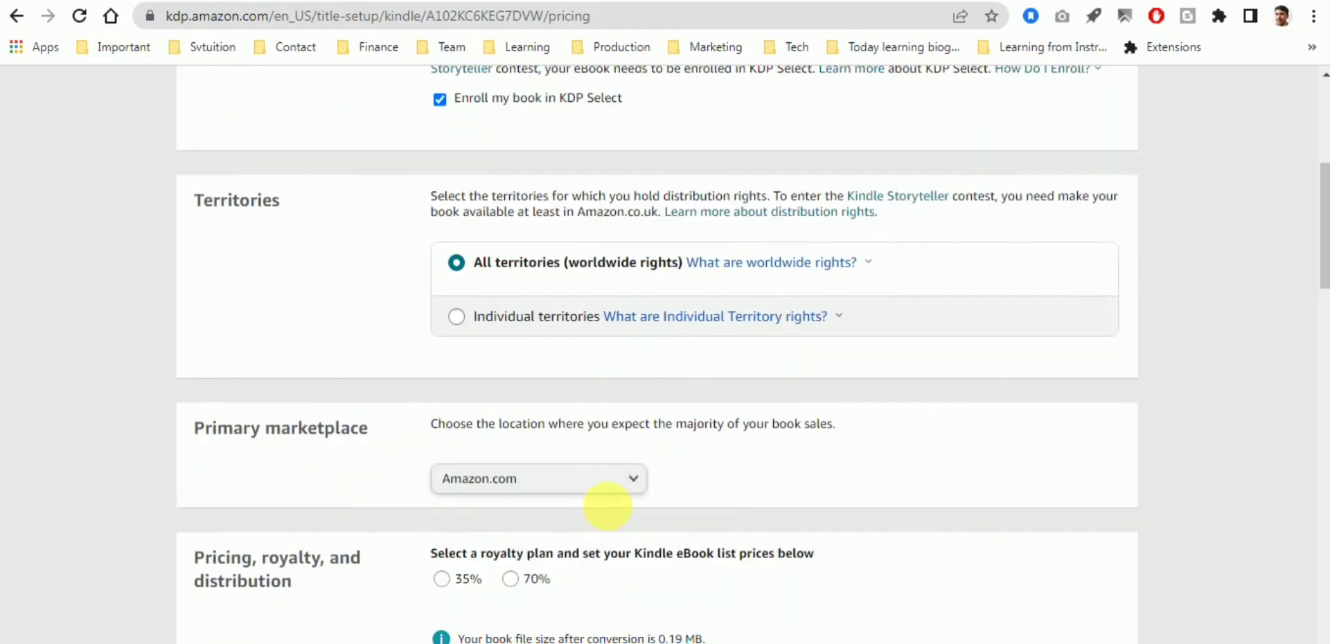
scroll(666, 486, "down", 1)
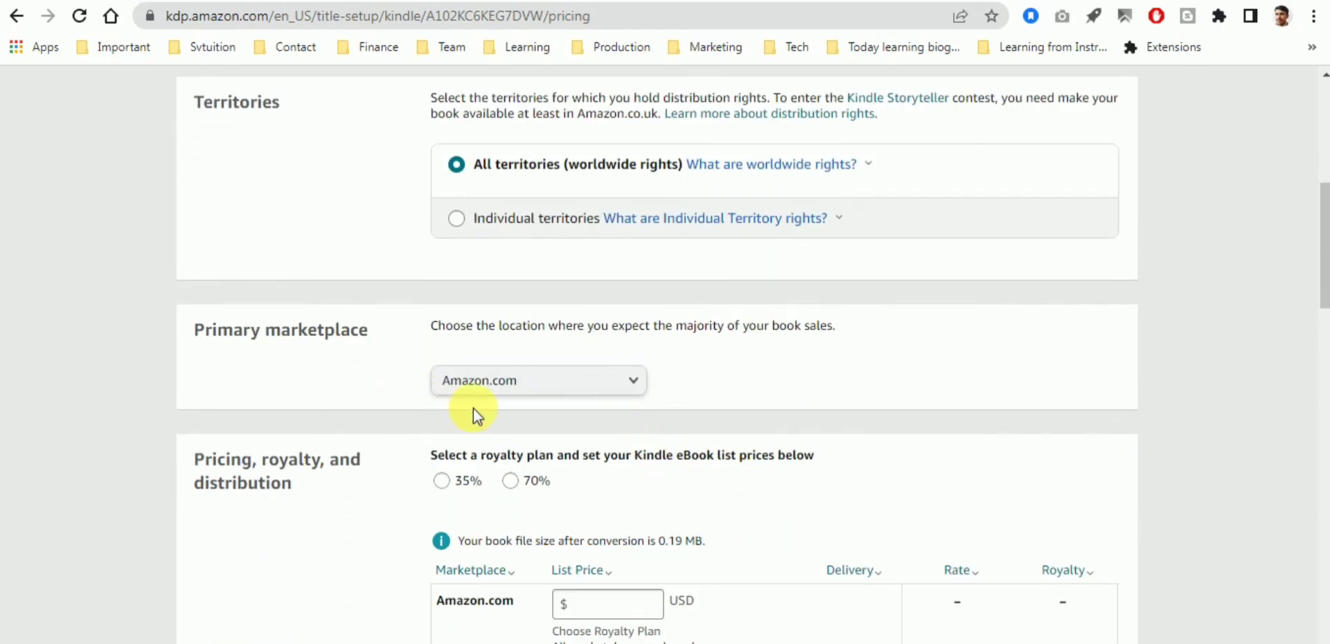
scroll(552, 446, "down", 1)
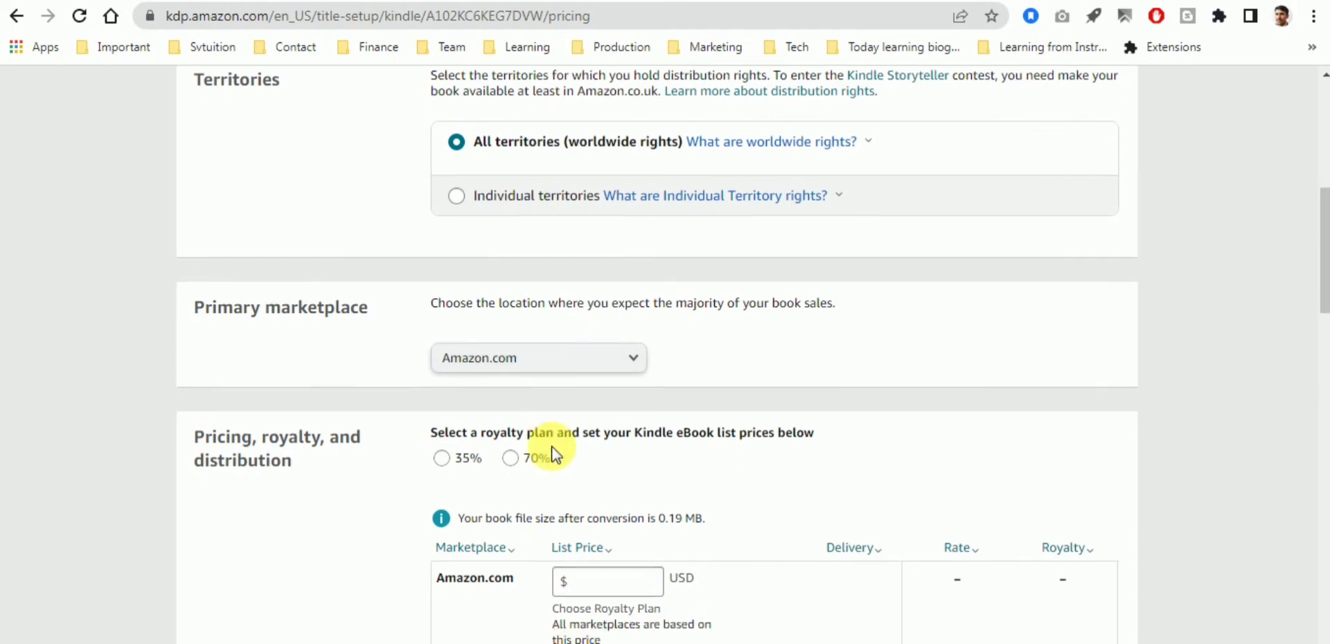
left_click_drag(470, 358, 820, 363)
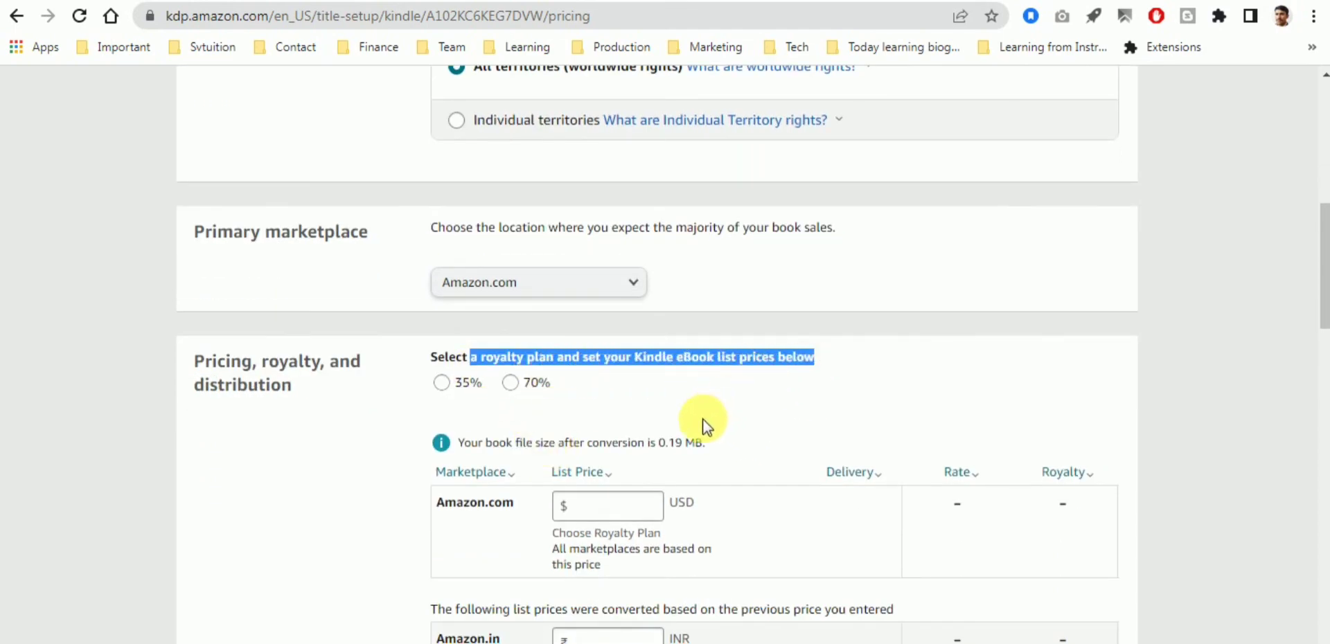
left_click(559, 405)
left_click(527, 392)
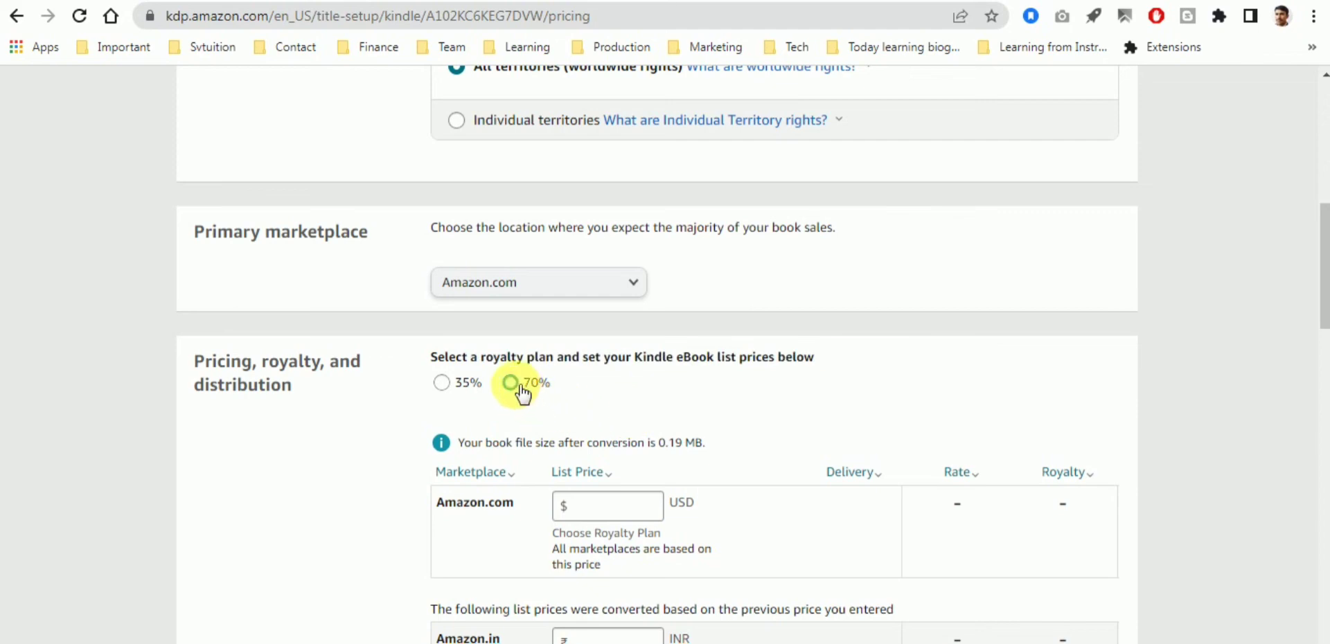
- Look up the eBook's selling price on its krantikari.org product page and return to the KDP pricing page
scroll(663, 444, "down", 1)
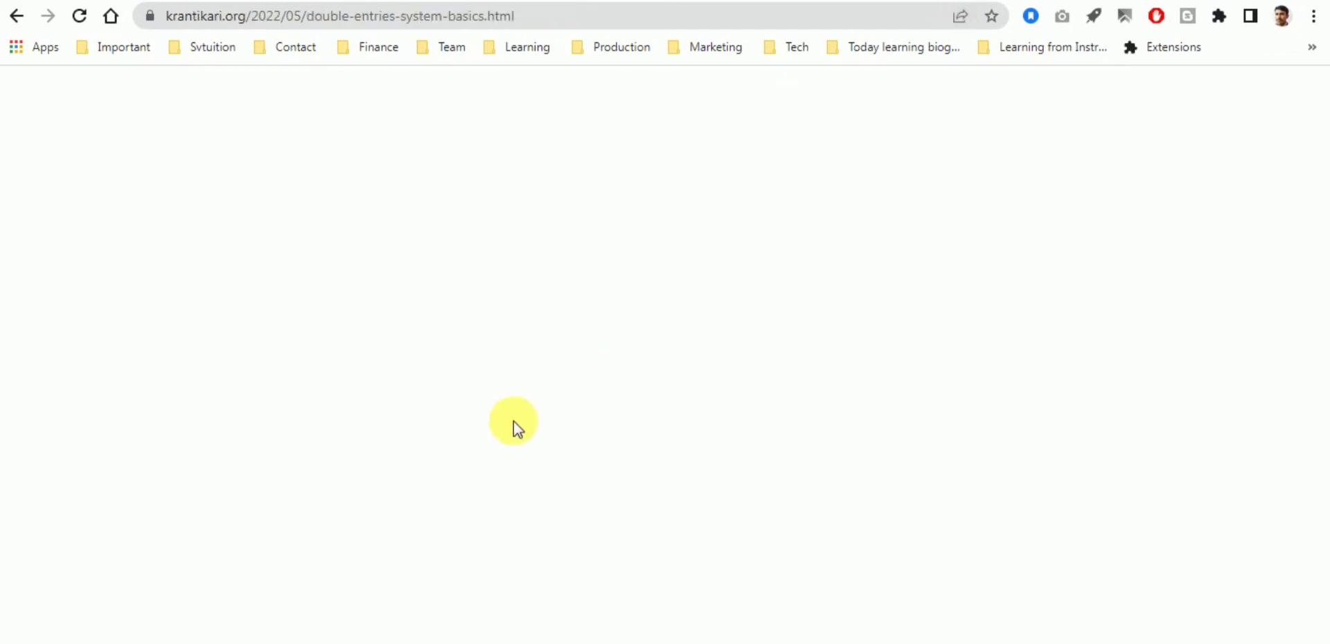
scroll(513, 423, "down", 3)
scroll(523, 427, "up", 5)
scroll(541, 416, "up", 3)
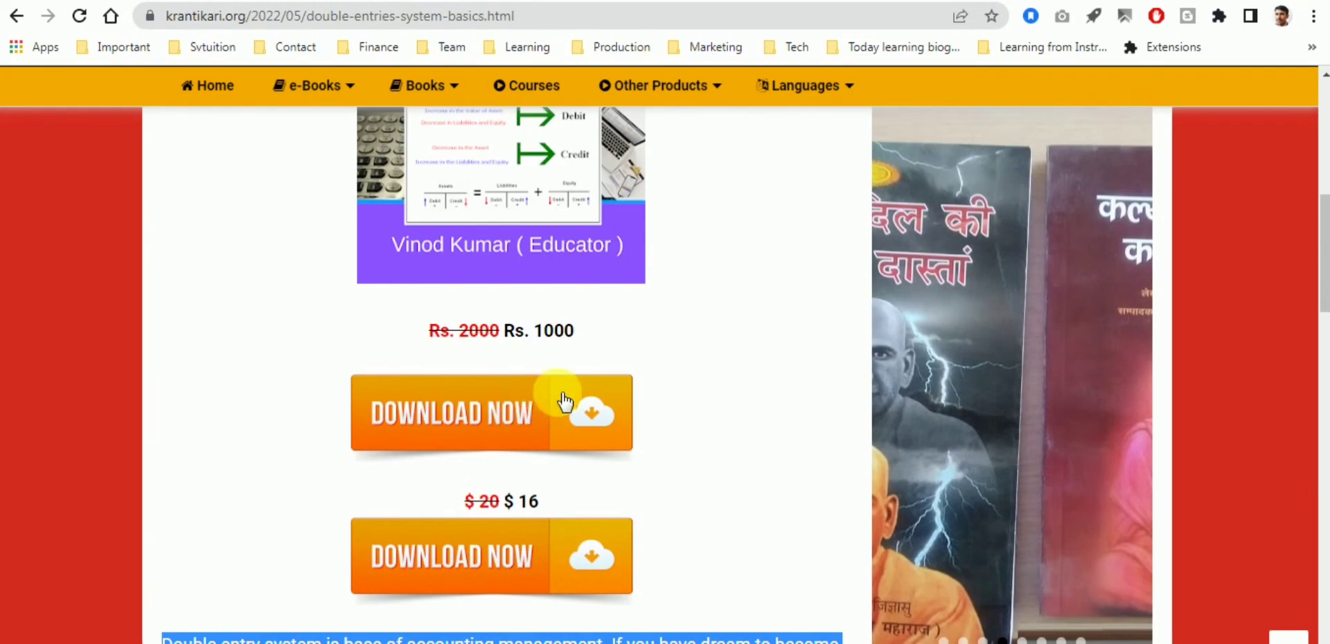
left_click(821, 4)
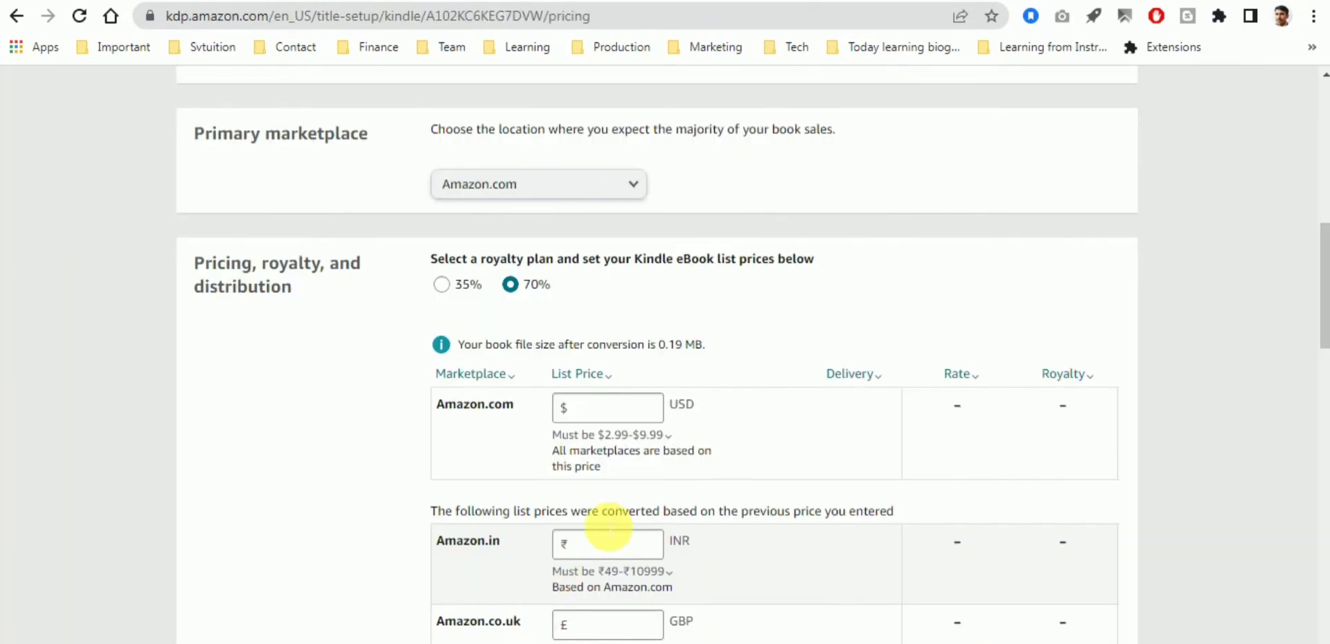
- Set the Amazon.com list price to 16 USD and switch the royalty plan to 35%
left_click(623, 415)
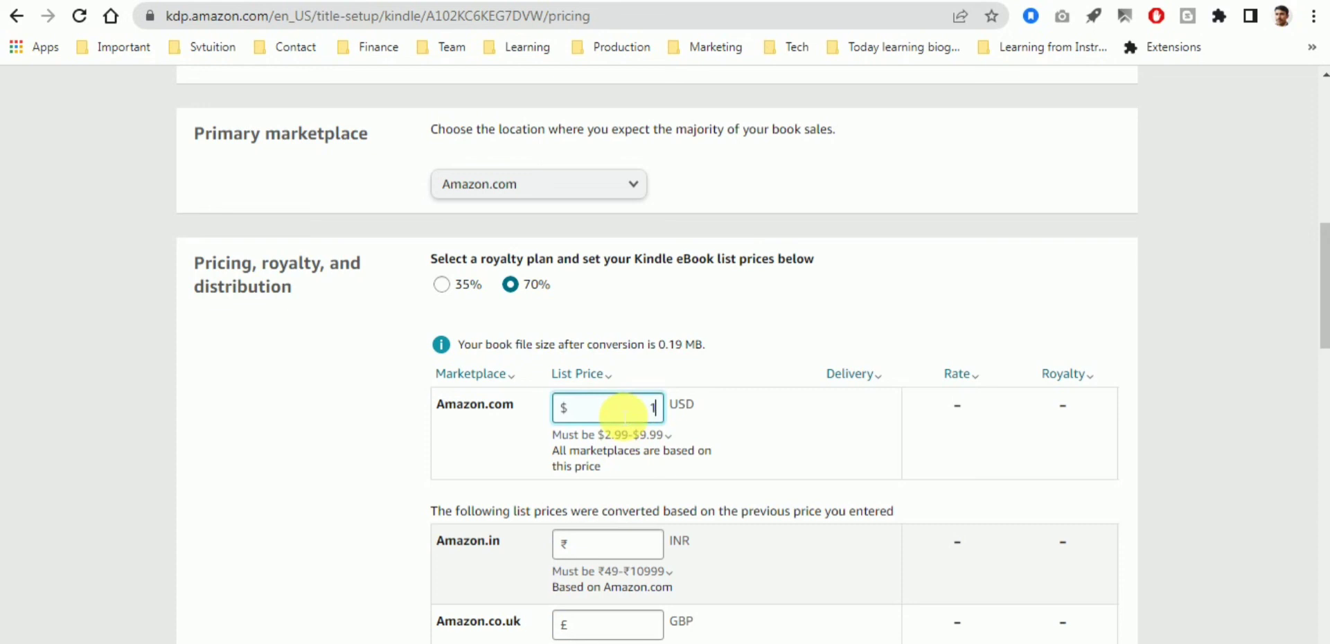
type("16")
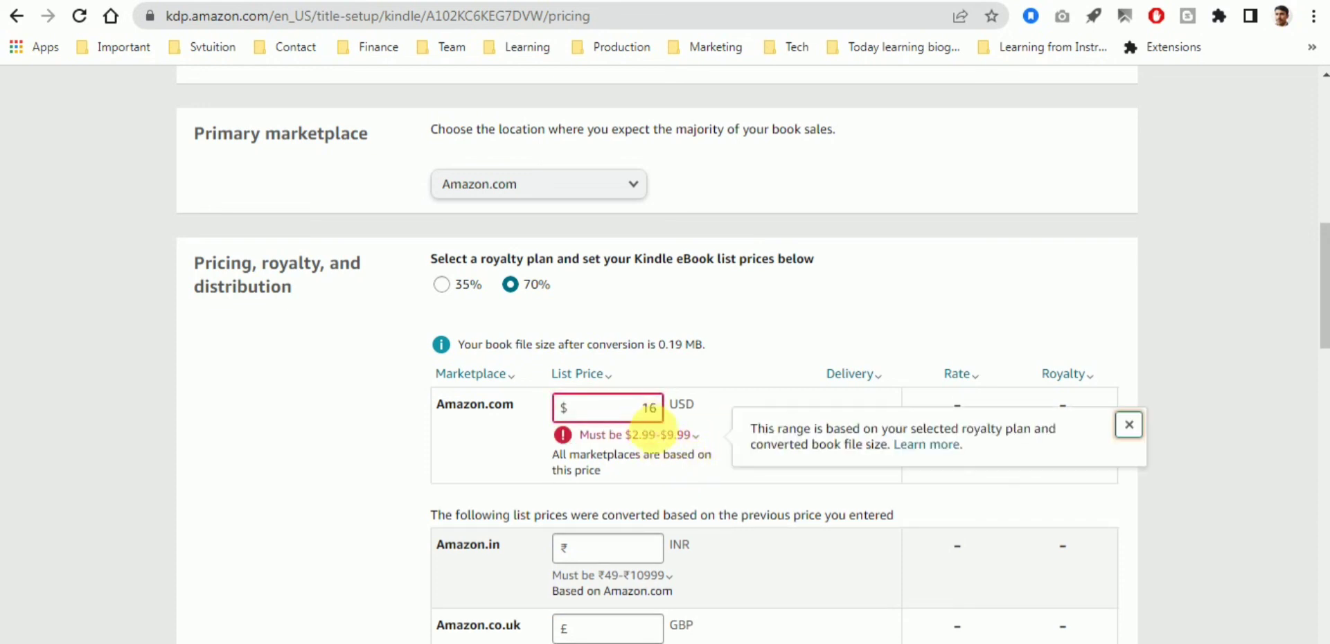
left_click(442, 284)
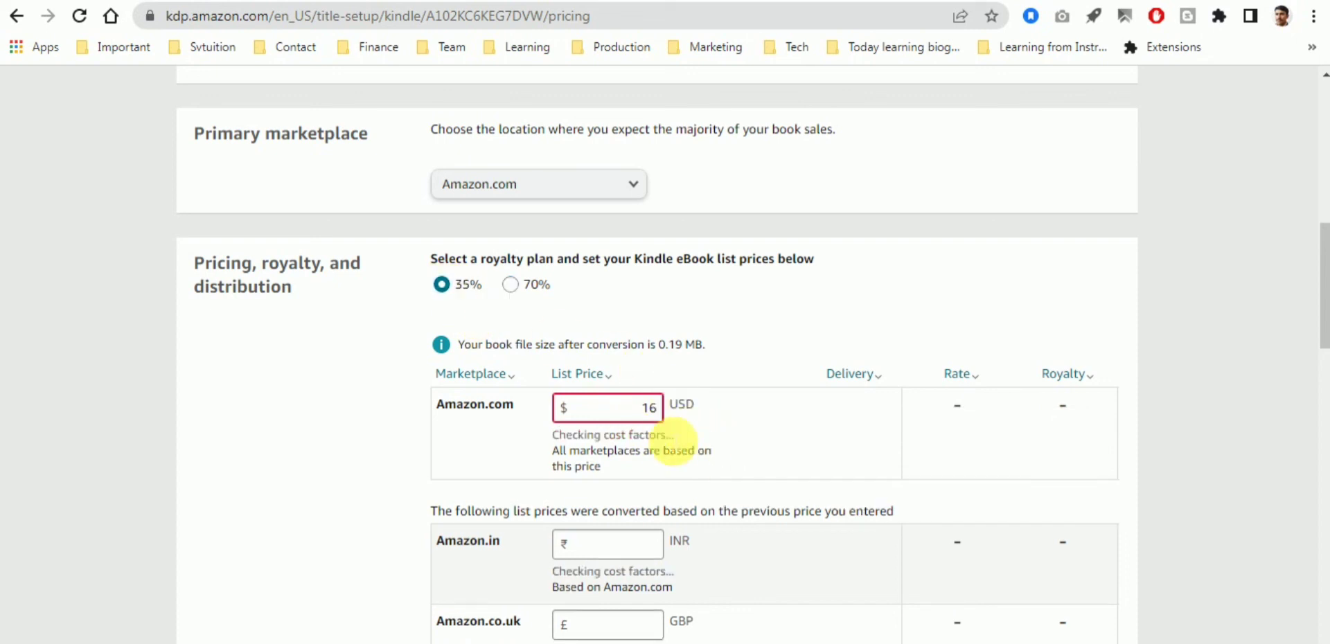
left_click(655, 434)
left_click(790, 383)
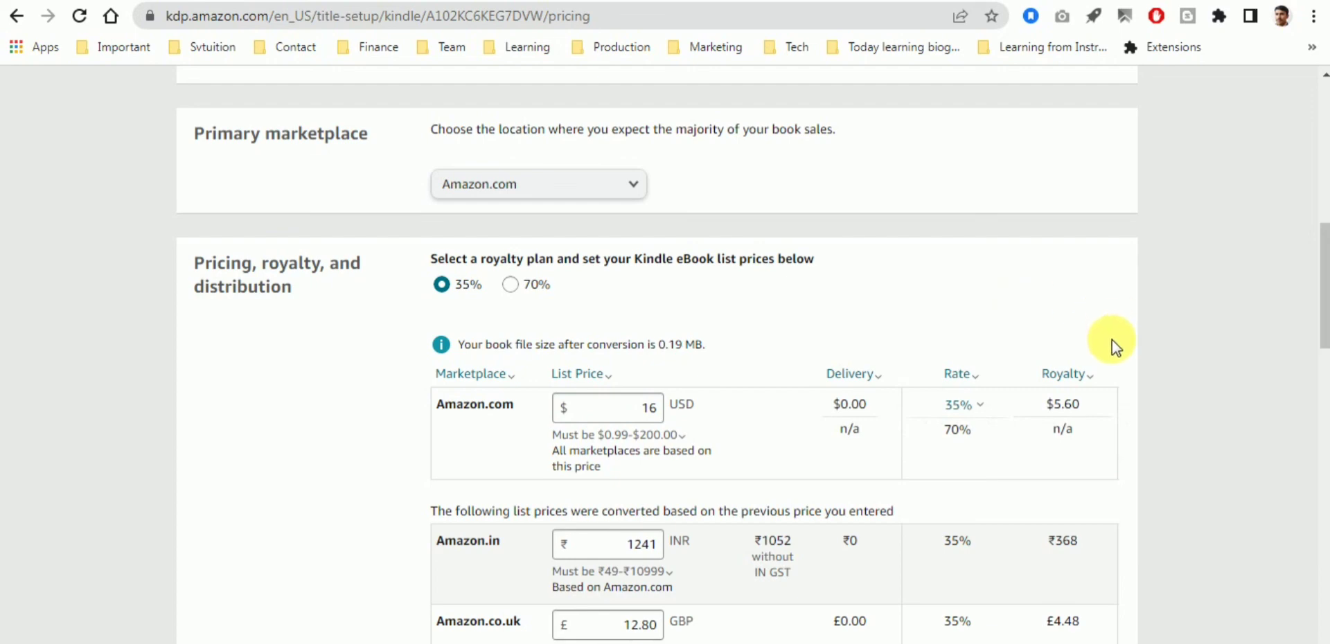
- Publish the Kindle eBook with the converted marketplace prices, leaving book lending disallowed
left_click_drag(1043, 403, 1081, 402)
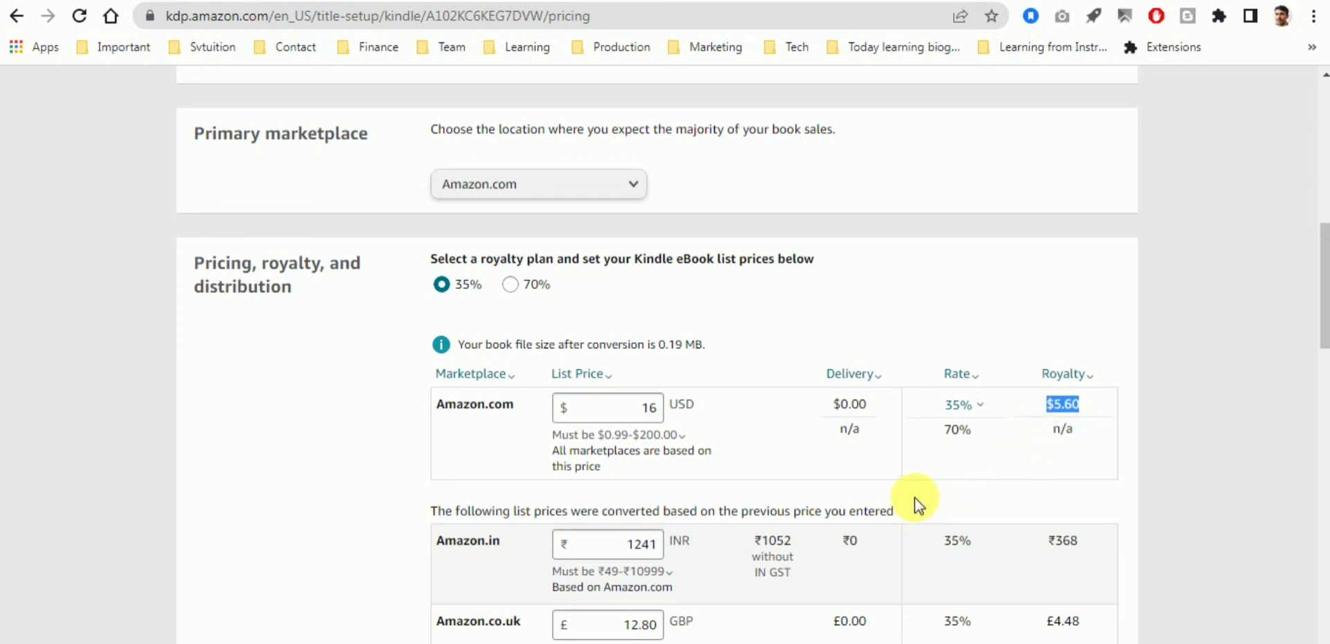
scroll(914, 497, "down", 2)
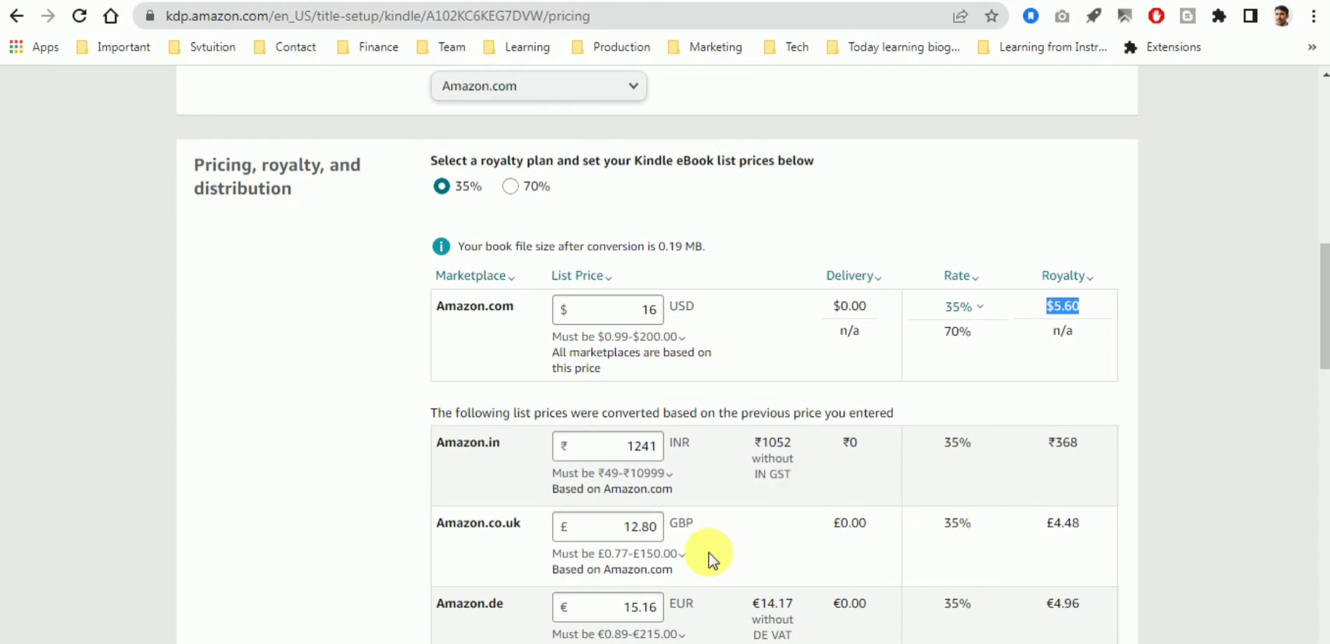
scroll(709, 543, "down", 4)
scroll(662, 549, "down", 15)
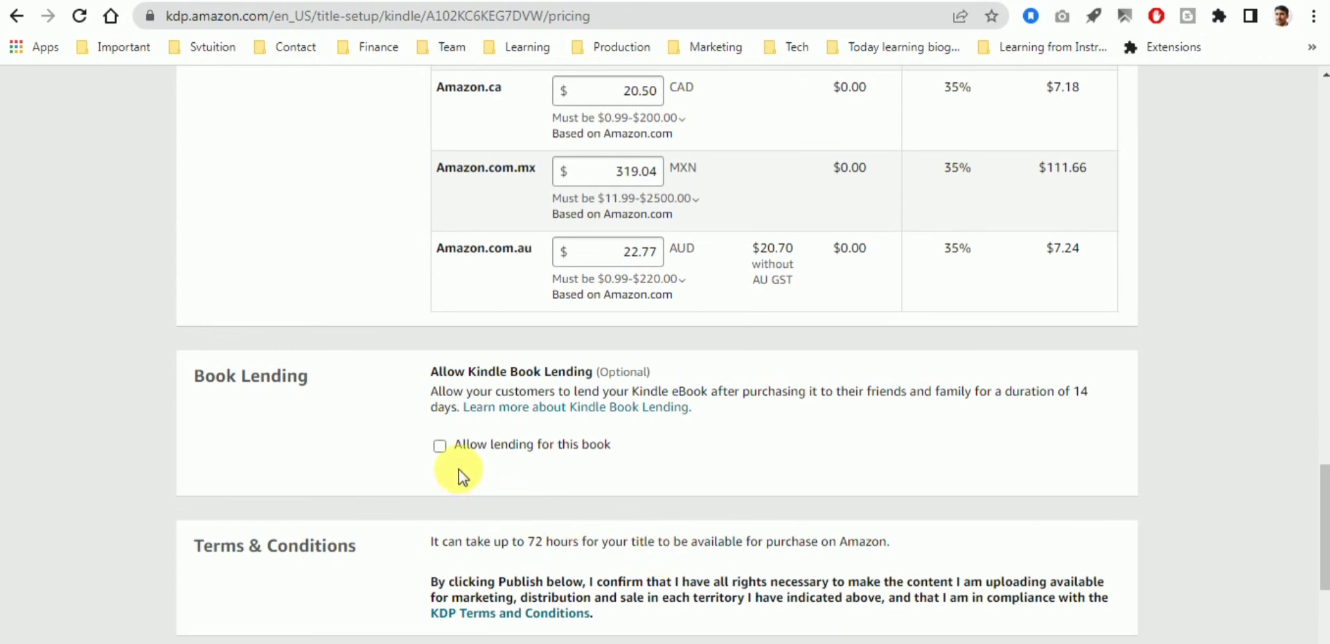
scroll(508, 468, "down", 3)
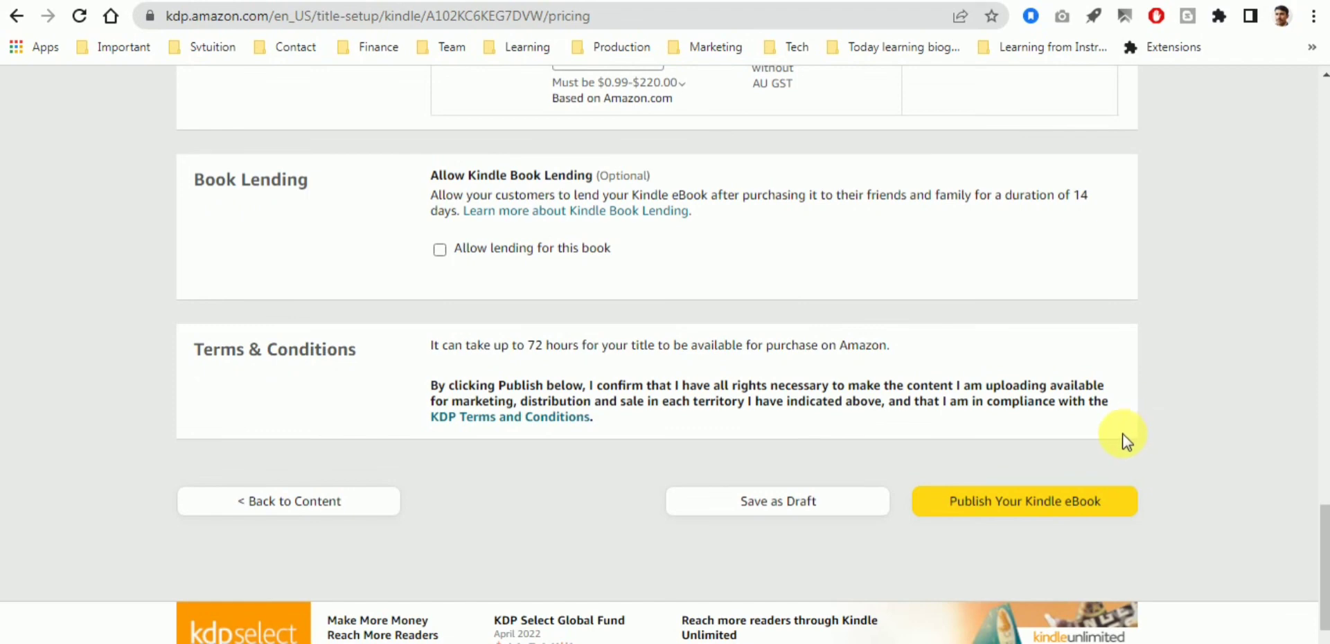
left_click(1067, 505)
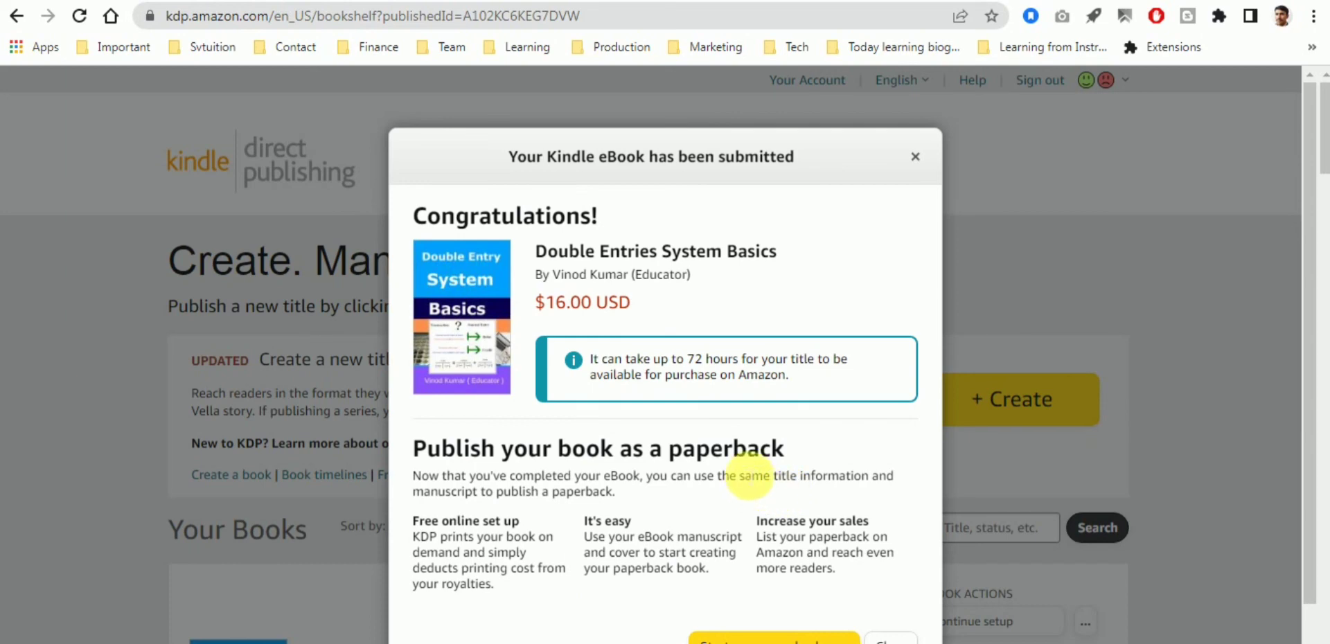
- Read through the eBook submission confirmation and dismiss it without starting a paperback edition
scroll(720, 554, "down", 1)
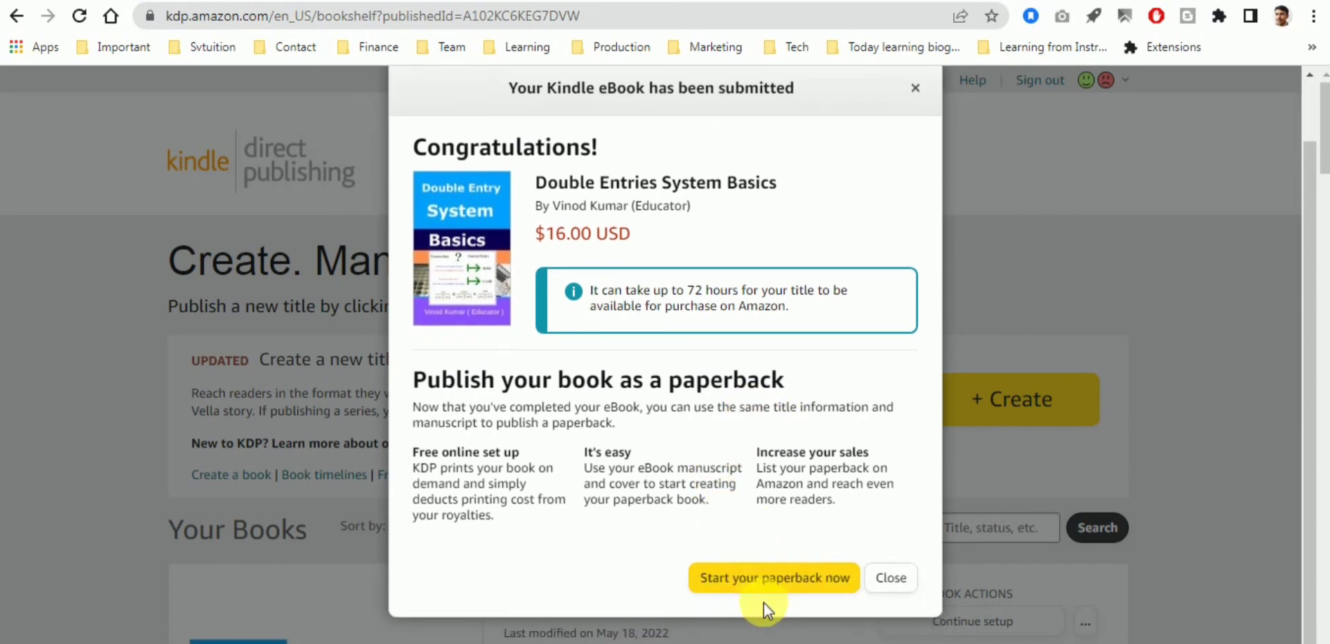
scroll(776, 575, "up", 1)
scroll(778, 575, "down", 1)
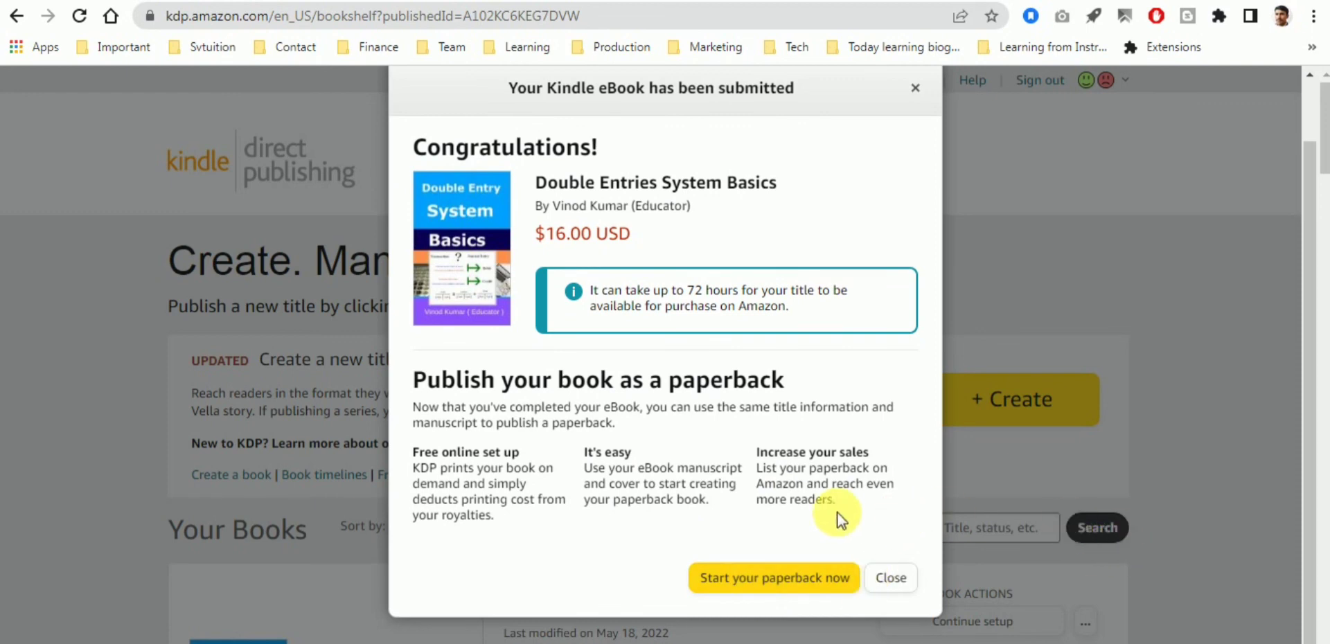
scroll(891, 520, "up", 1)
scroll(855, 306, "down", 1)
scroll(911, 214, "up", 1)
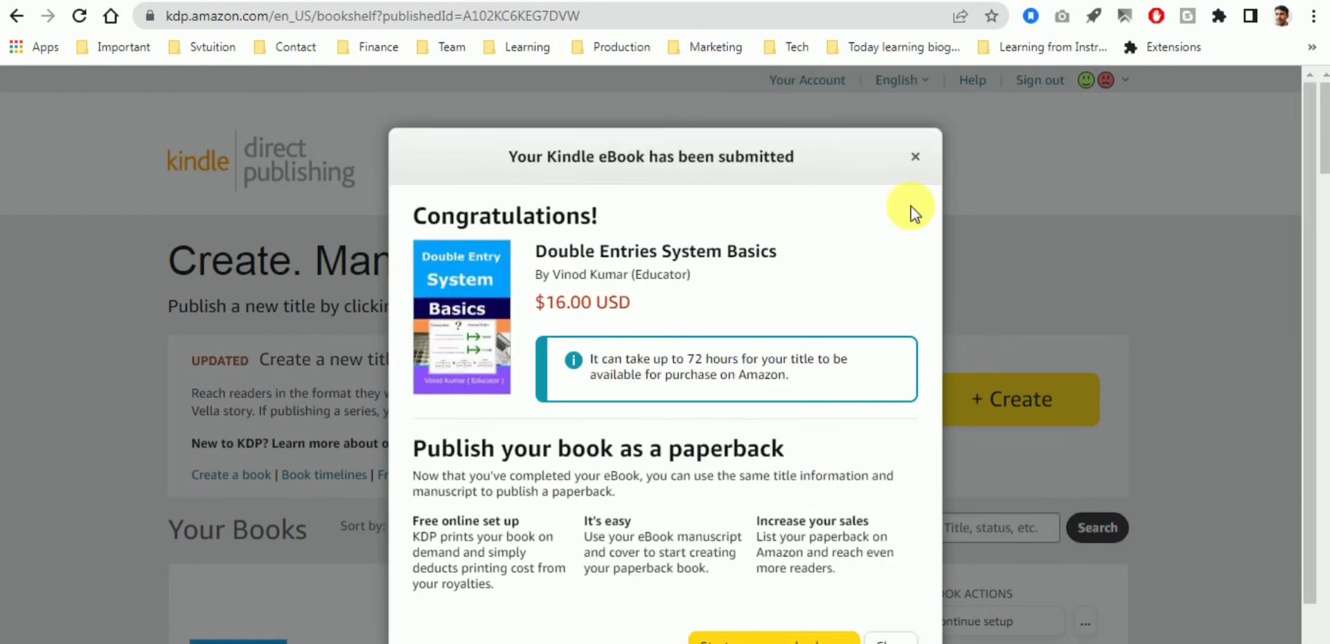
left_click(922, 159)
- Check the publishing status of "Double Entries System Basics" in the bookshelf against that of "B.Com Economics Notes"
scroll(905, 511, "down", 3)
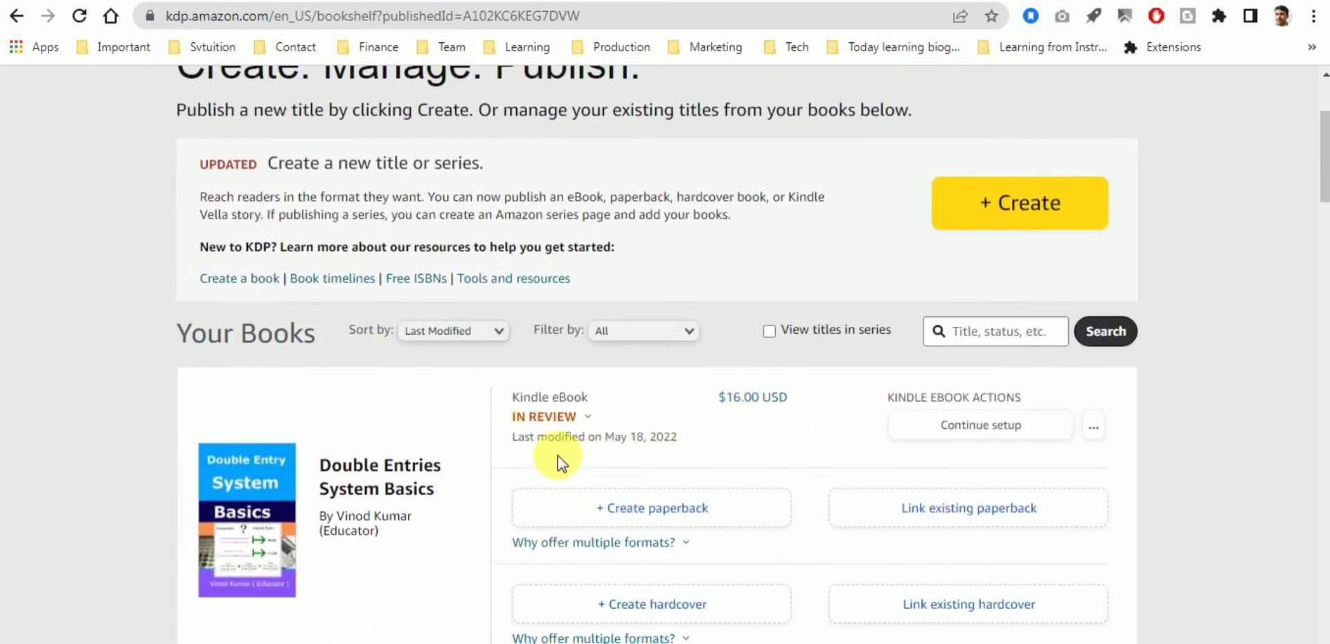
scroll(559, 456, "down", 4)
mouse_move(542, 448)
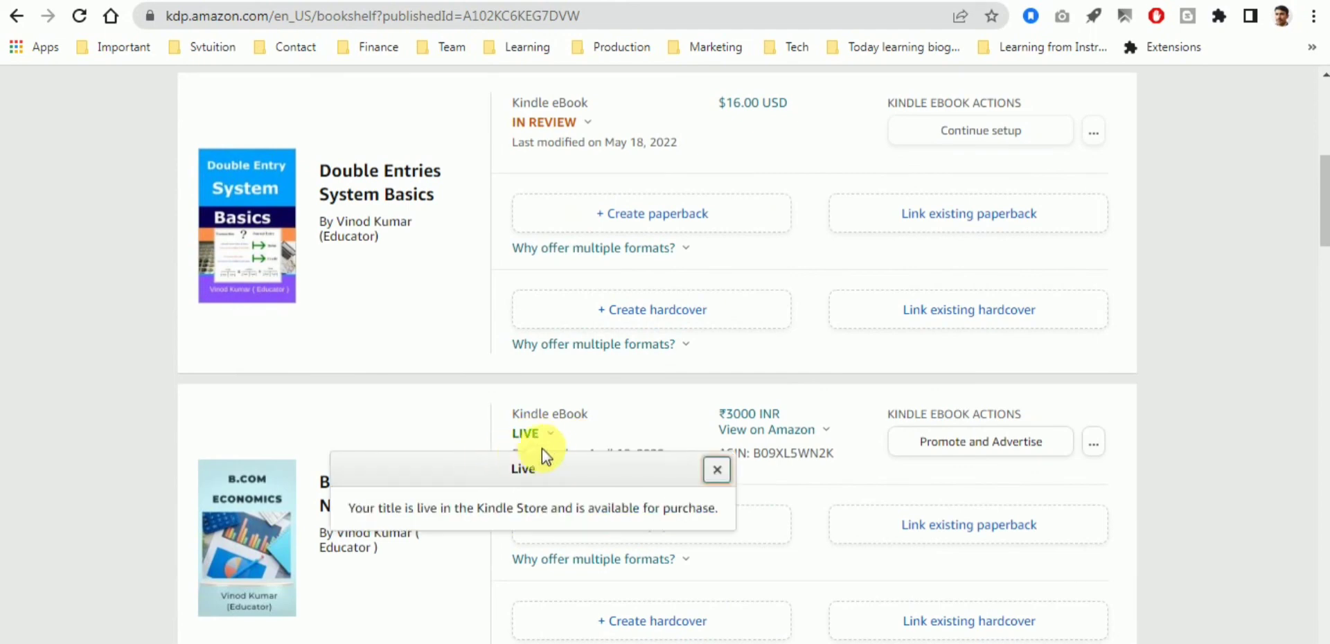
scroll(942, 443, "up", 3)
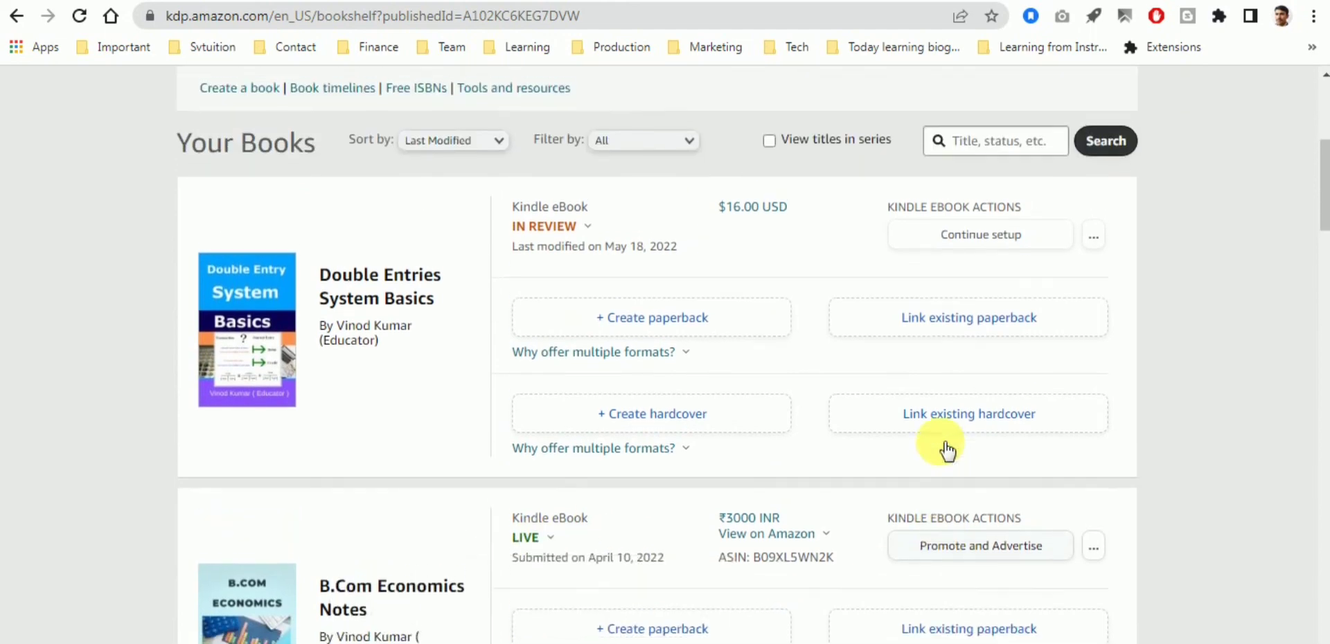
scroll(1070, 446, "down", 3)
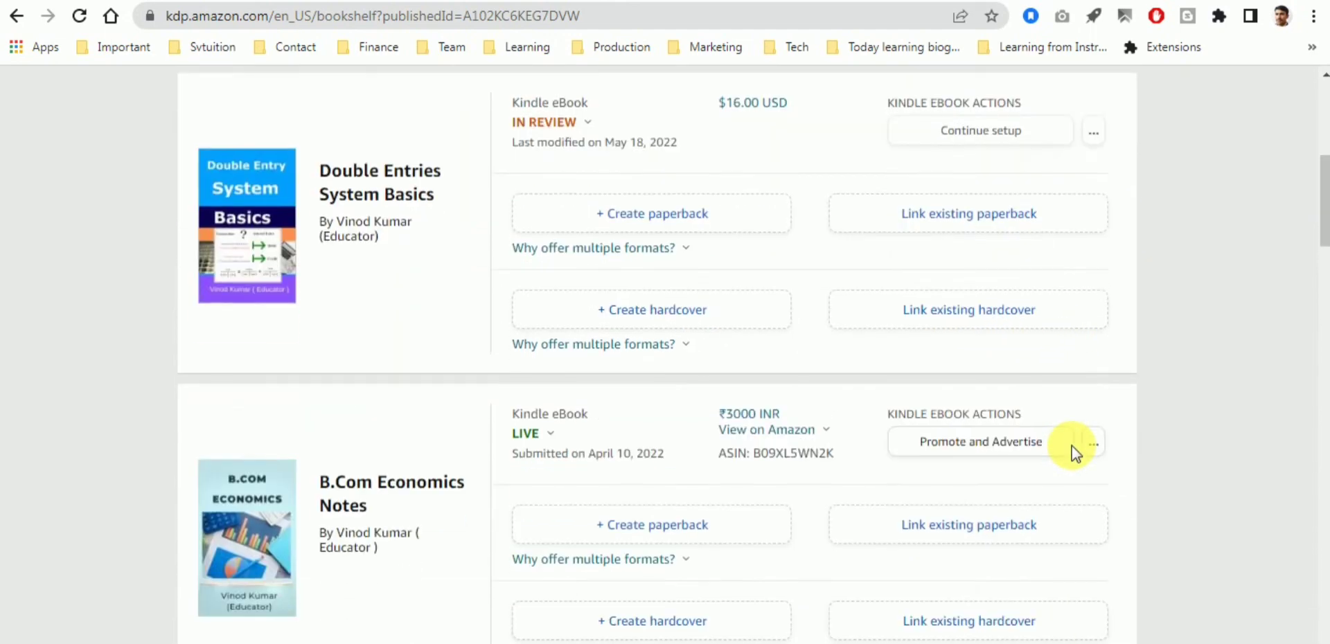
scroll(1071, 446, "up", 4)
scroll(1071, 446, "up", 3)
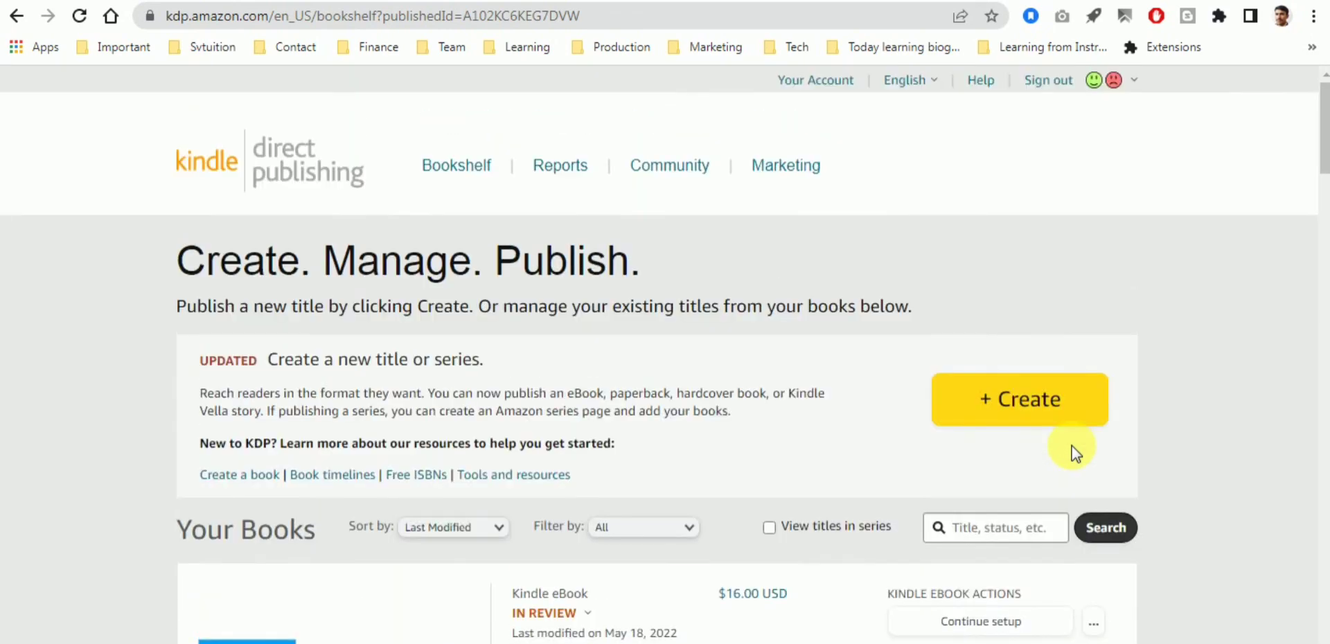